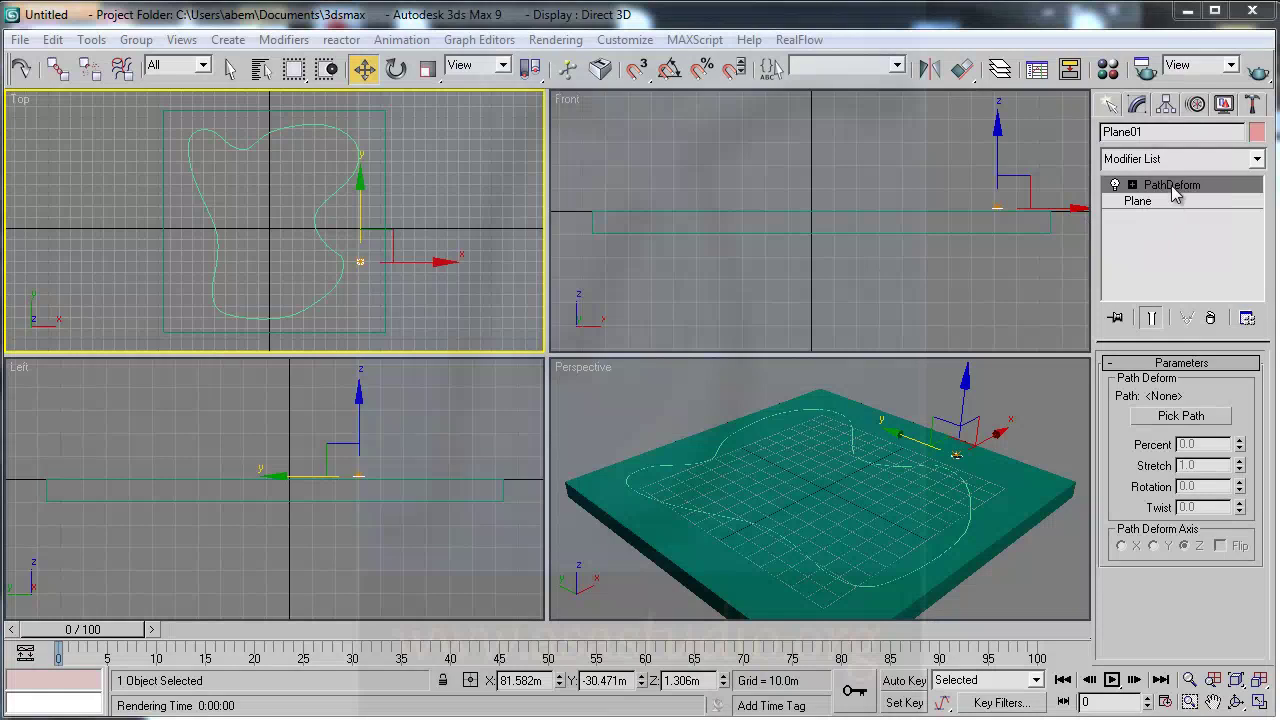
- Deform the plane along Line01 on the Y axis with PathDeform Stretch raised to 29.06
click(1173, 188)
click(1177, 191)
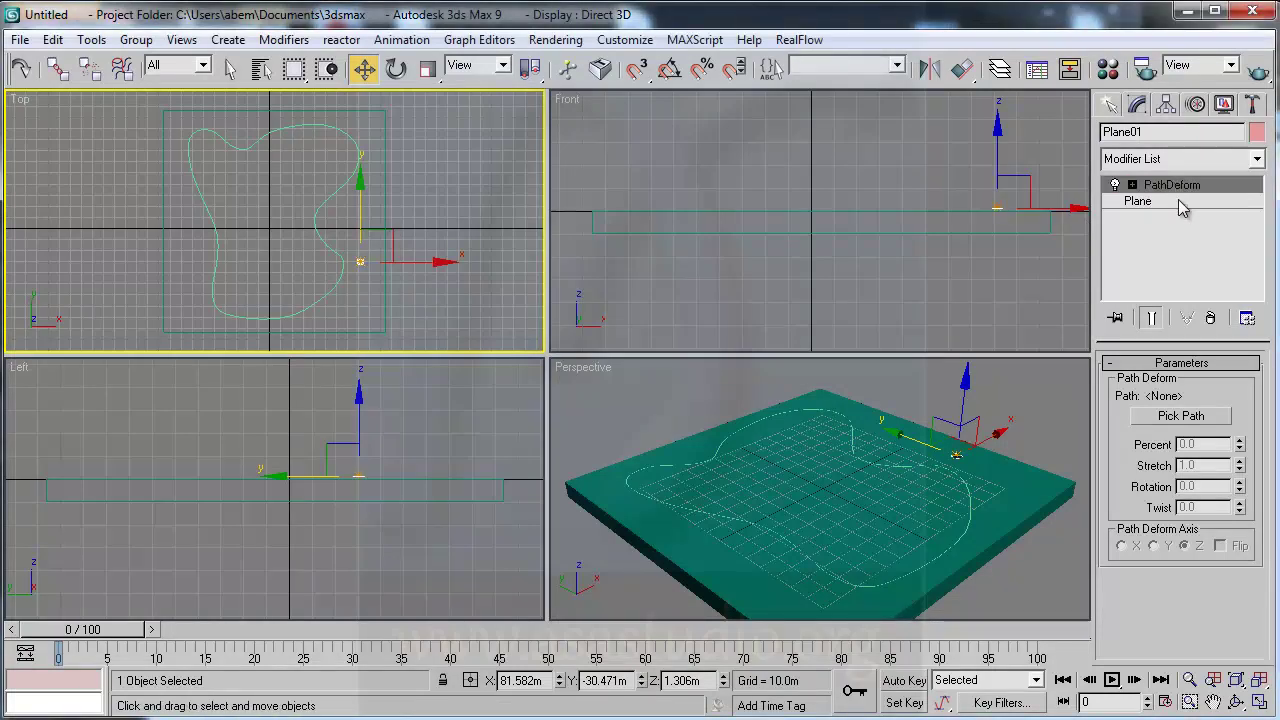
click(1180, 420)
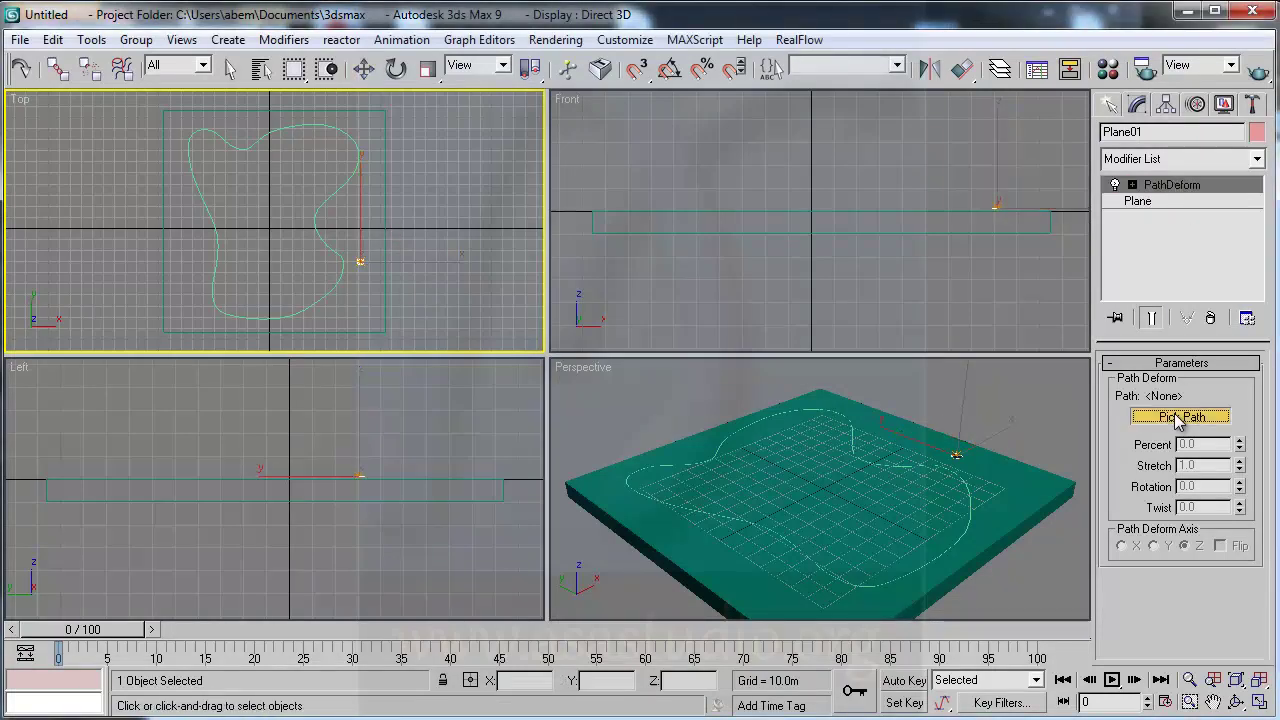
click(316, 209)
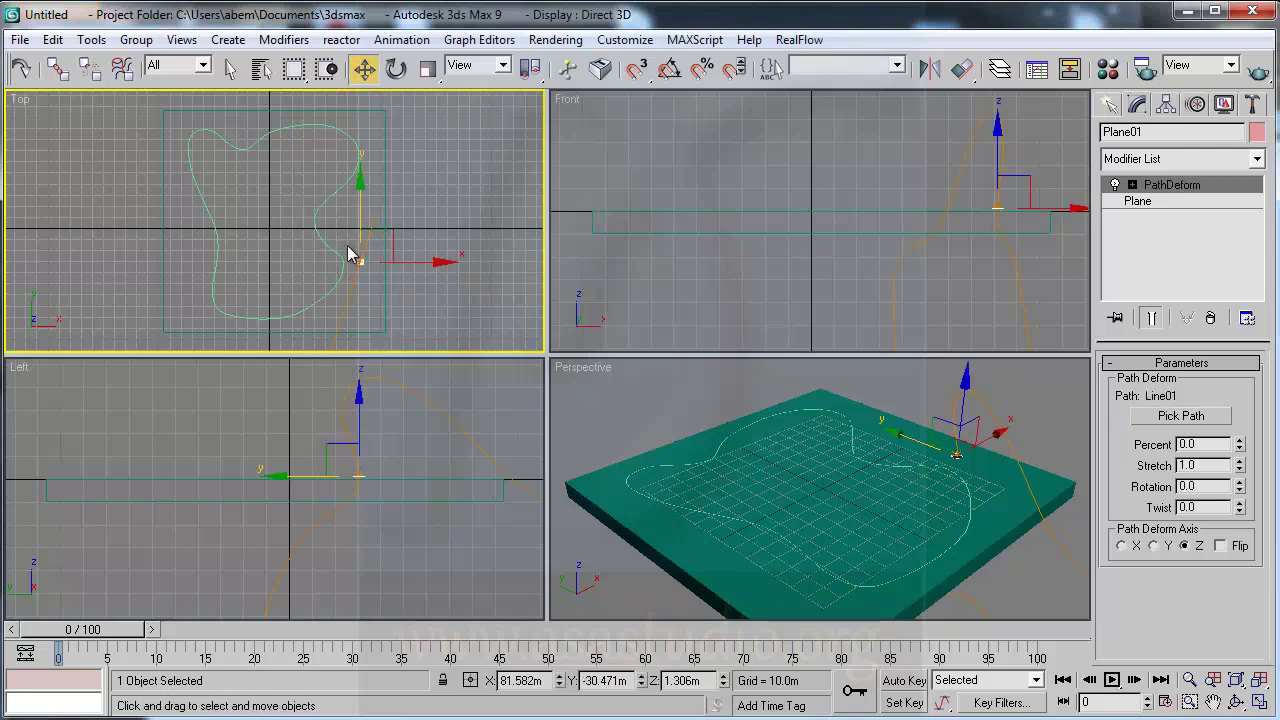
click(1154, 546)
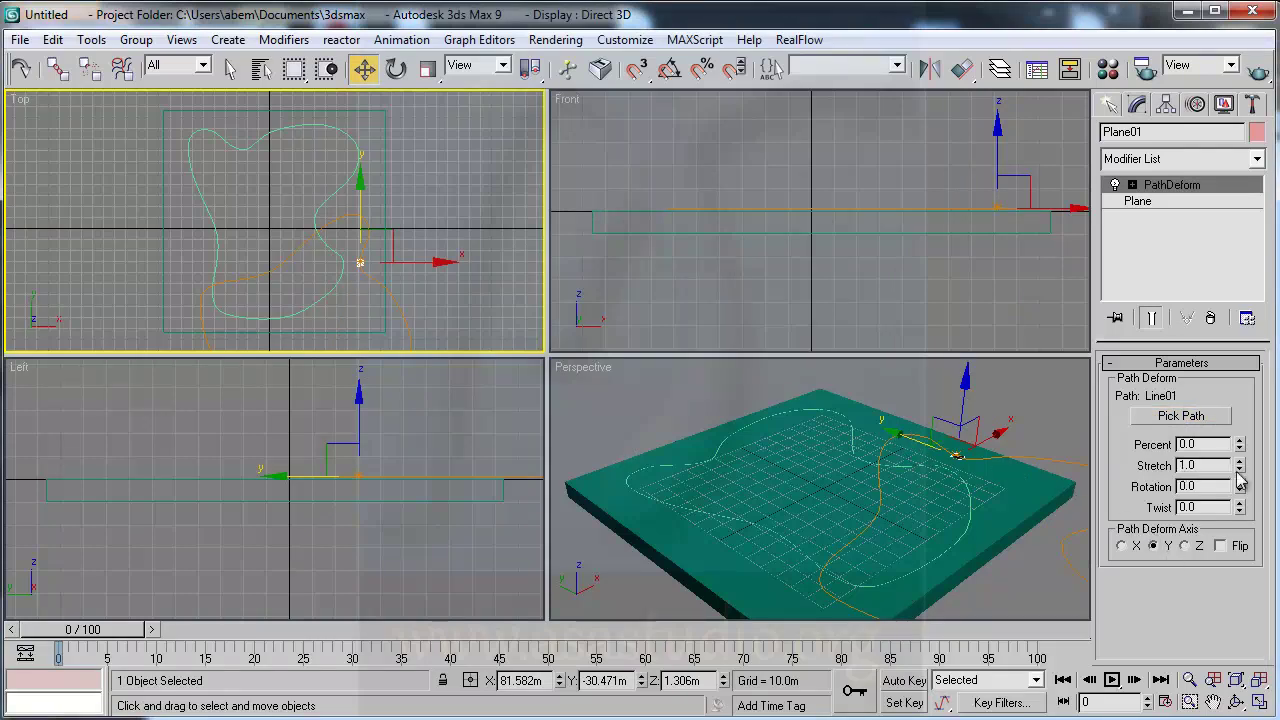
mouse_move(1240, 470)
mouse_down()
mouse_move(1217, 440)
mouse_move(997, 463)
mouse_move(957, 352)
mouse_up()
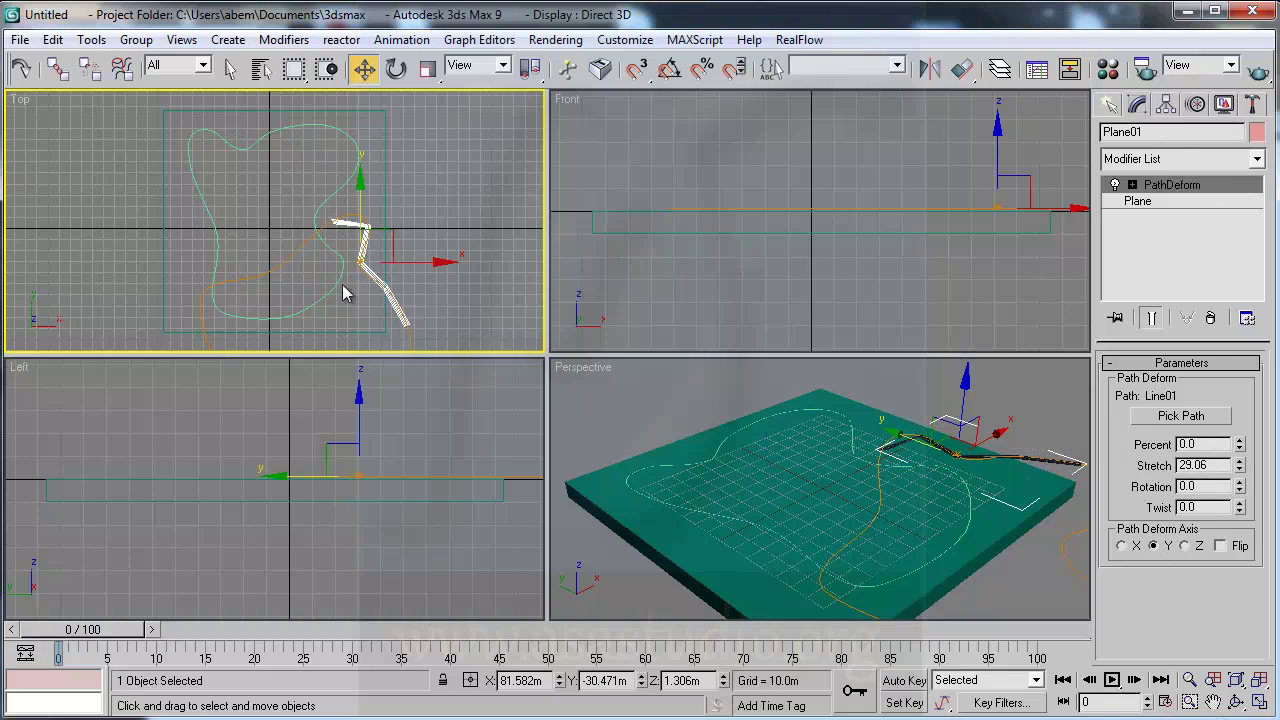
- Give Plane01 200 length segments and raise PathDeform Stretch to 112.462
click(1148, 203)
text(200)
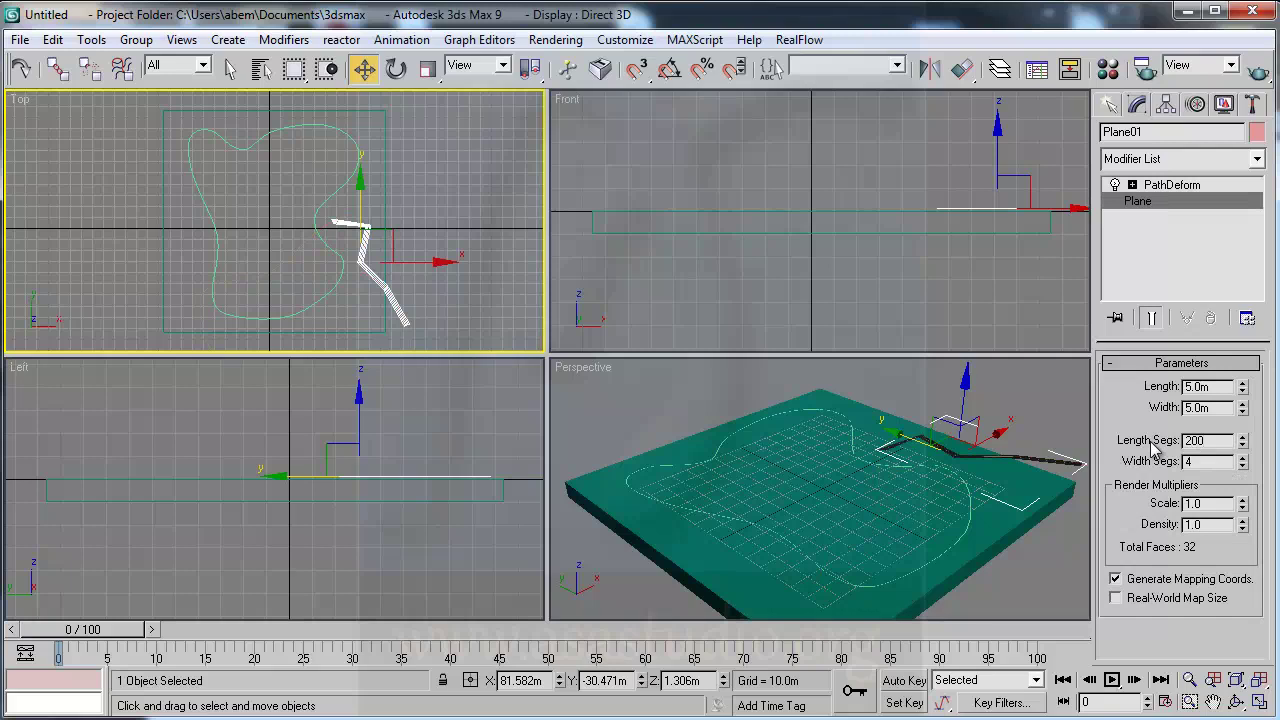
key(Return)
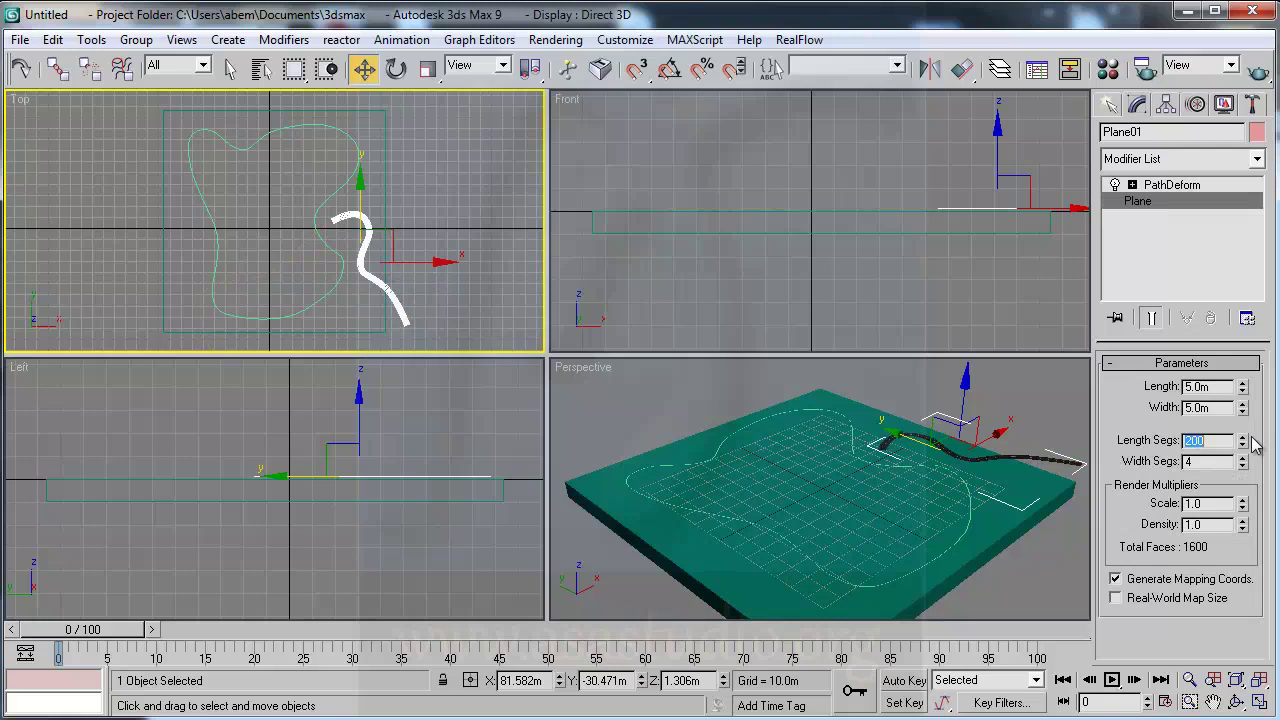
click(1175, 186)
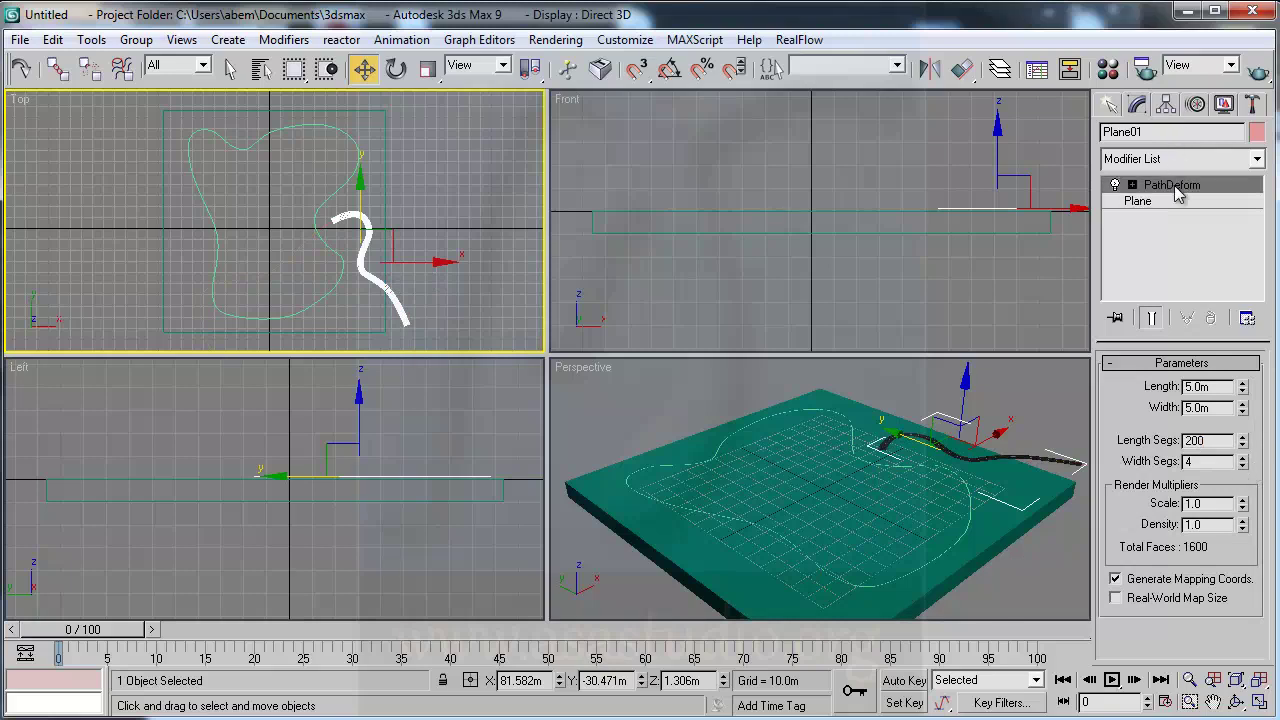
drag(1241, 468, 1254, 184)
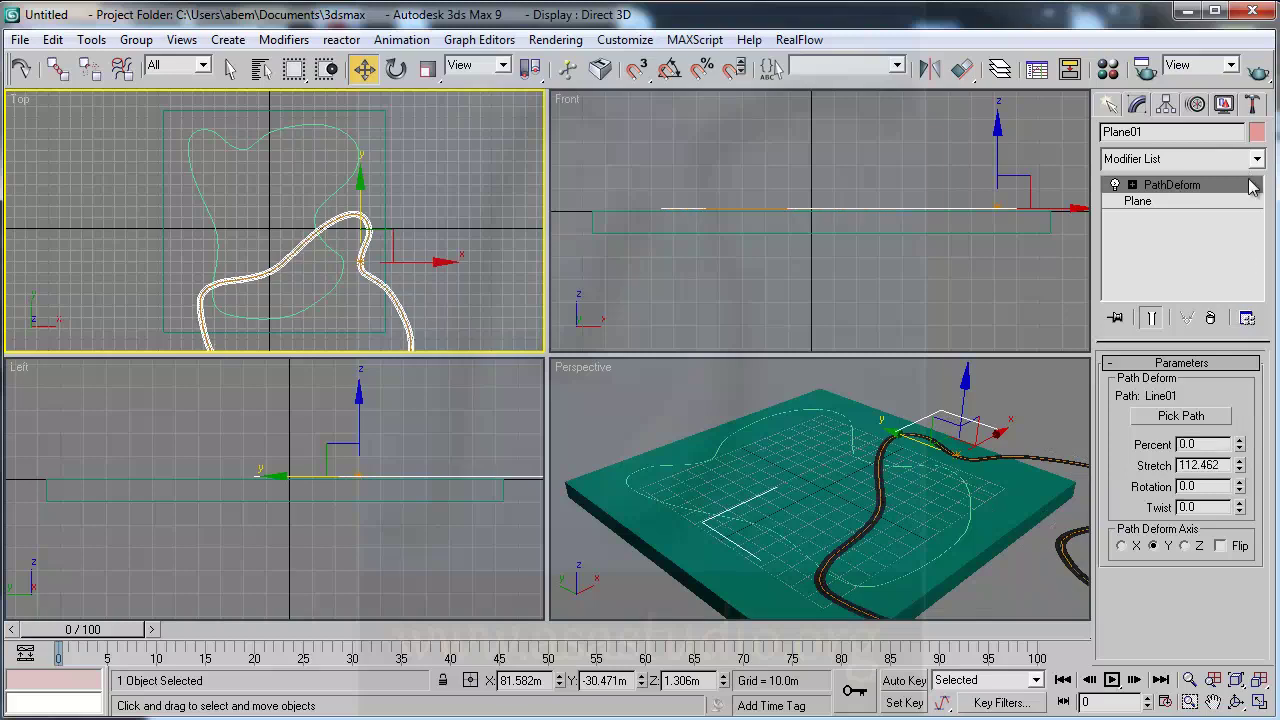
- Fine-tune Stretch to 120.551 so the road ends meet, then zoom in on the seam
click(1213, 702)
drag(440, 314, 427, 208)
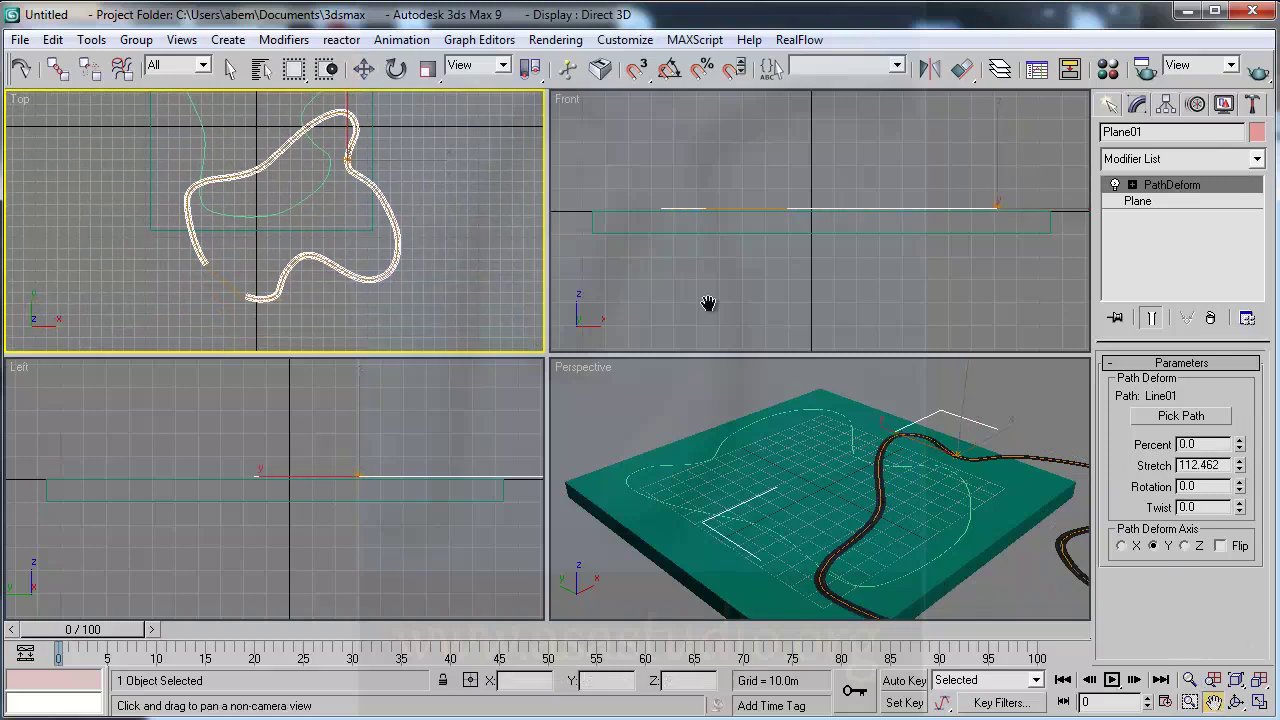
drag(1241, 472, 1244, 468)
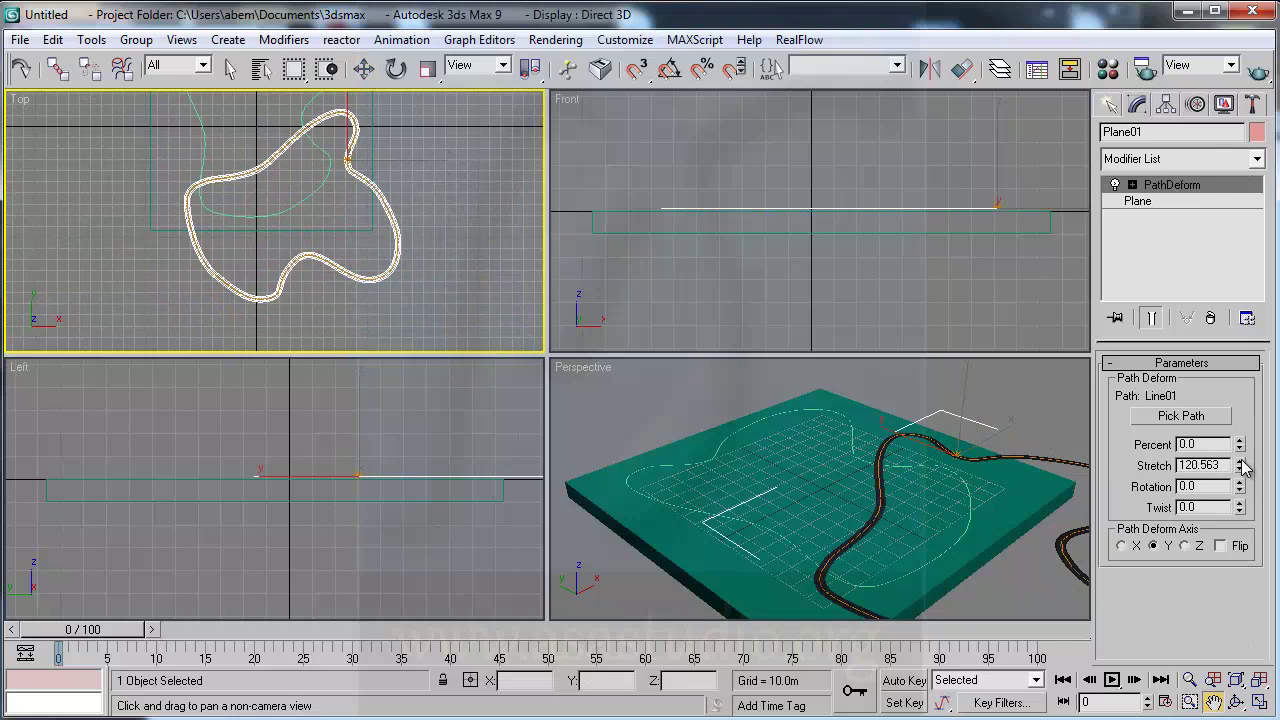
drag(1243, 474, 1243, 470)
click(1189, 701)
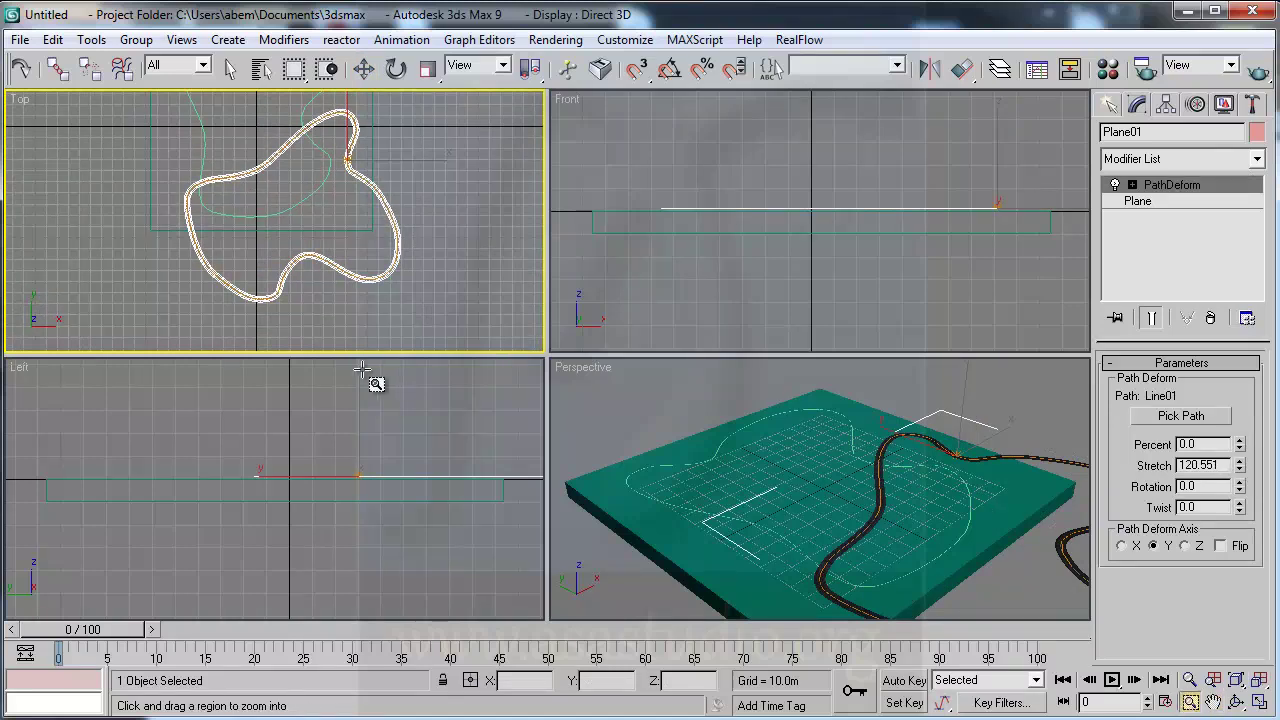
drag(206, 271, 257, 314)
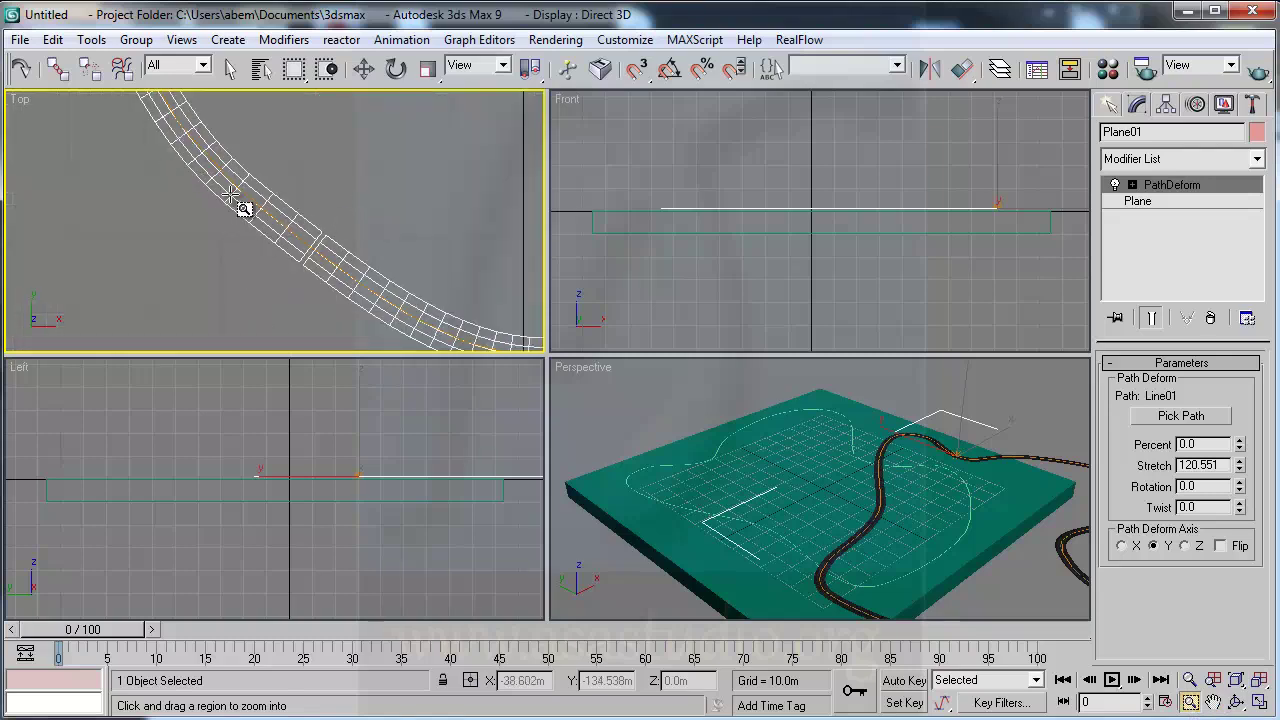
drag(271, 194, 366, 309)
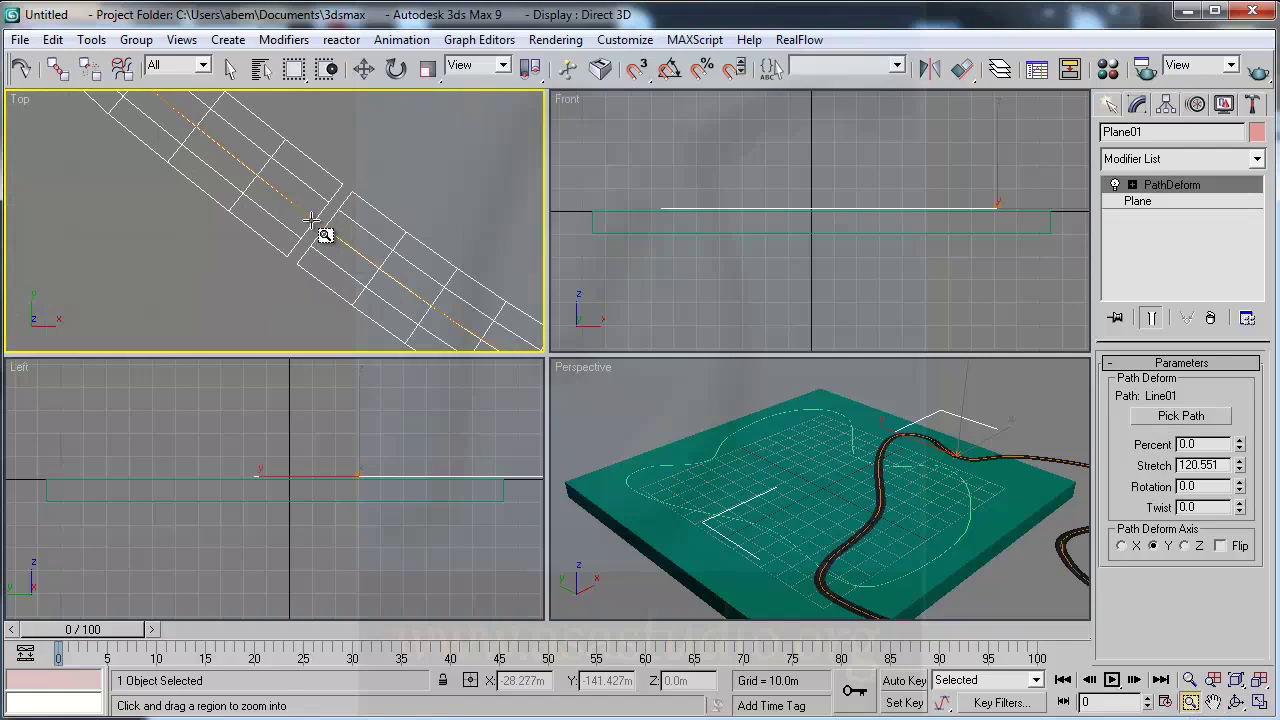
key(w)
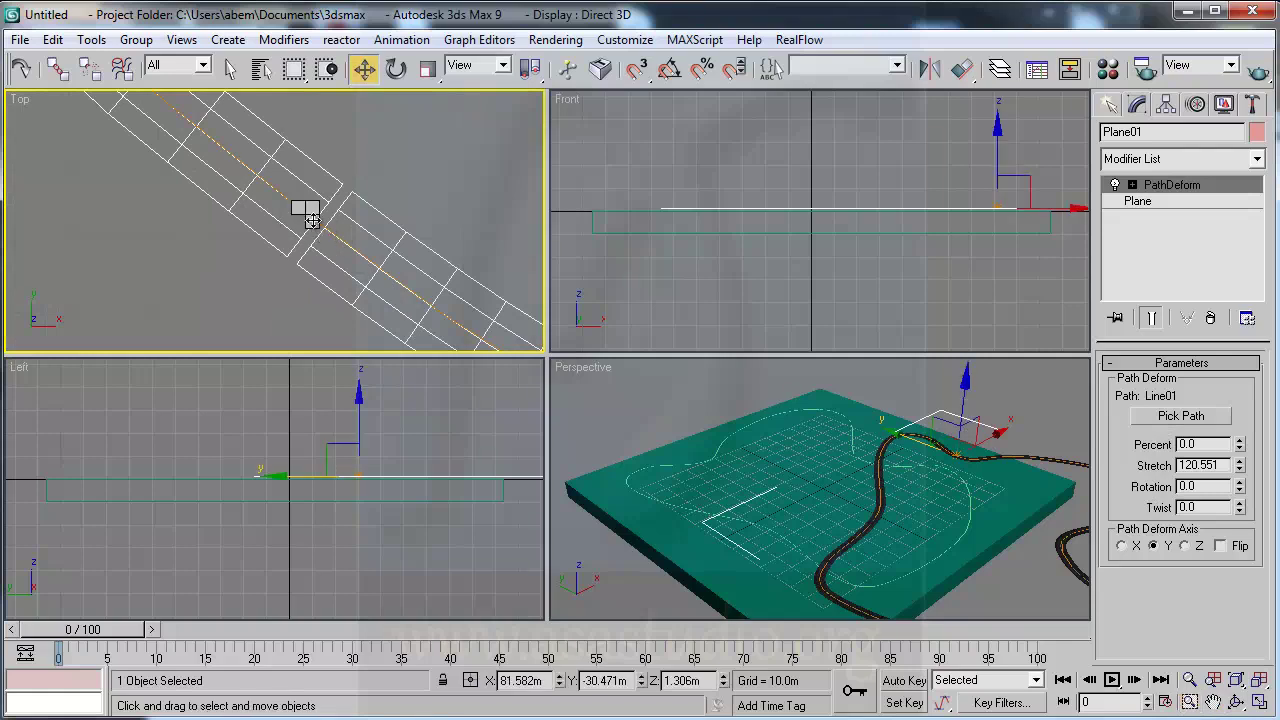
- Convert the road plane to an Editable Poly and switch to Vertex mode
right_click(322, 233)
mouse_move(380, 402)
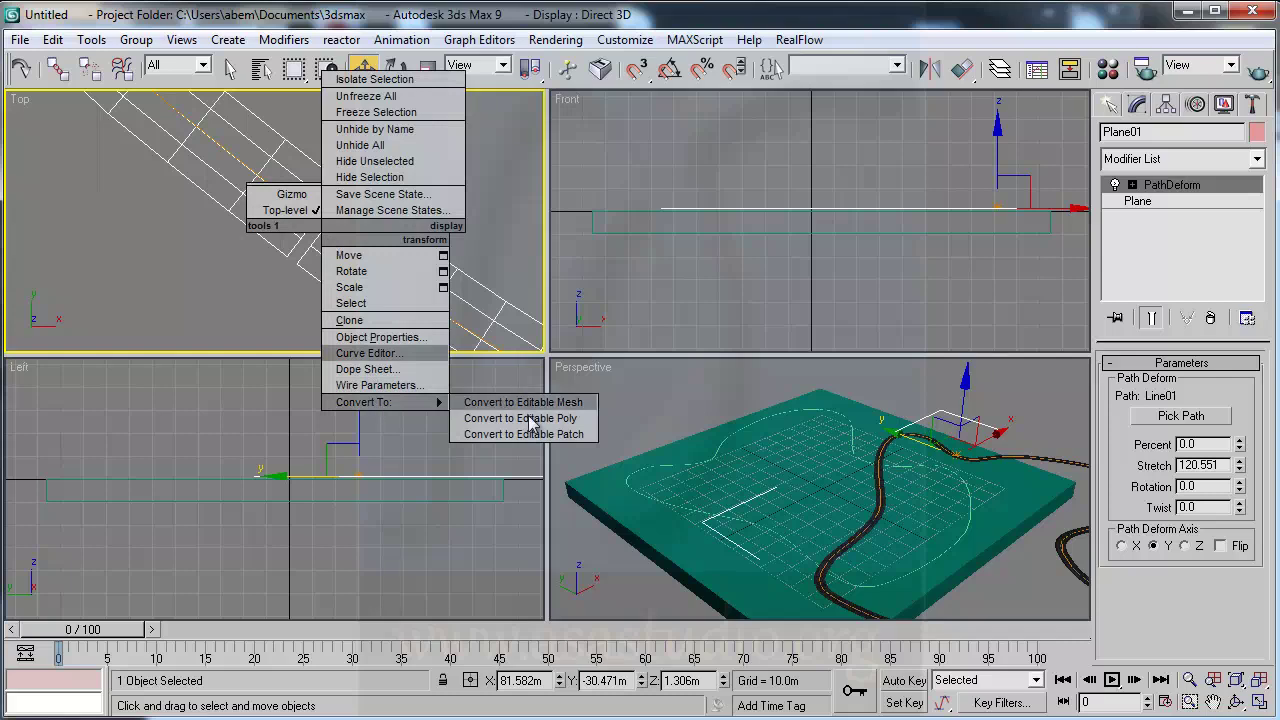
click(519, 420)
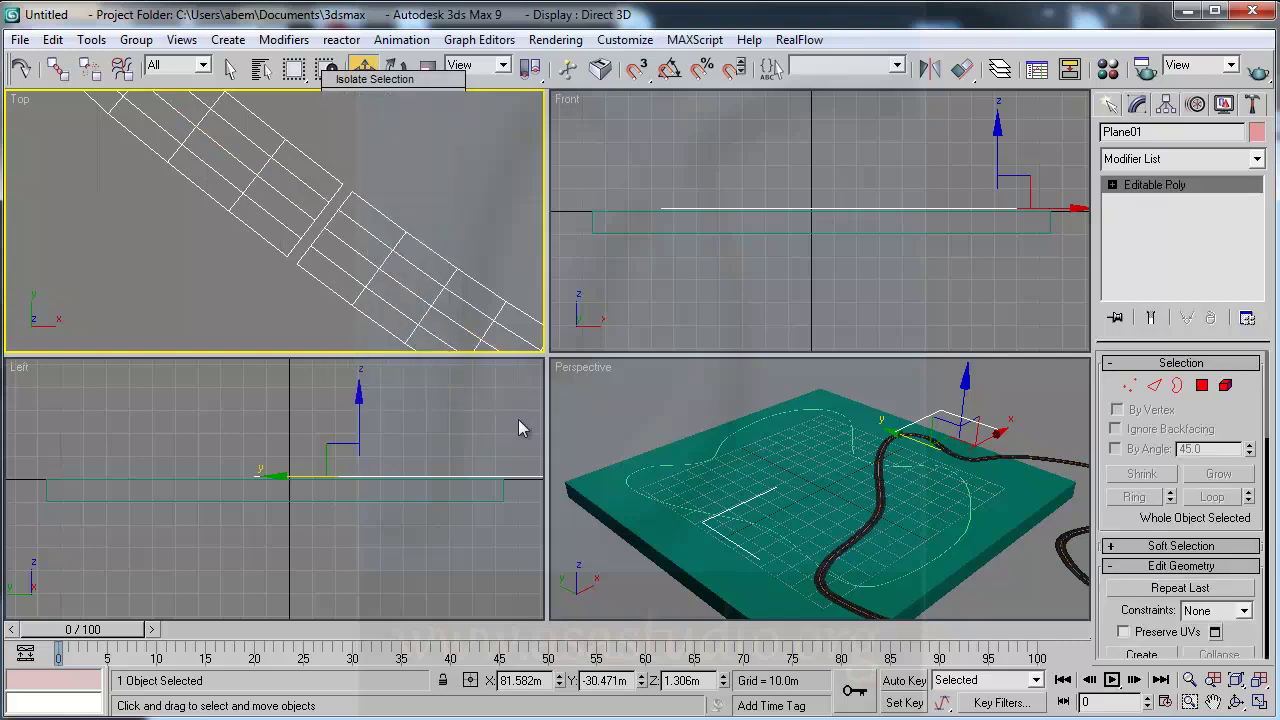
click(1129, 386)
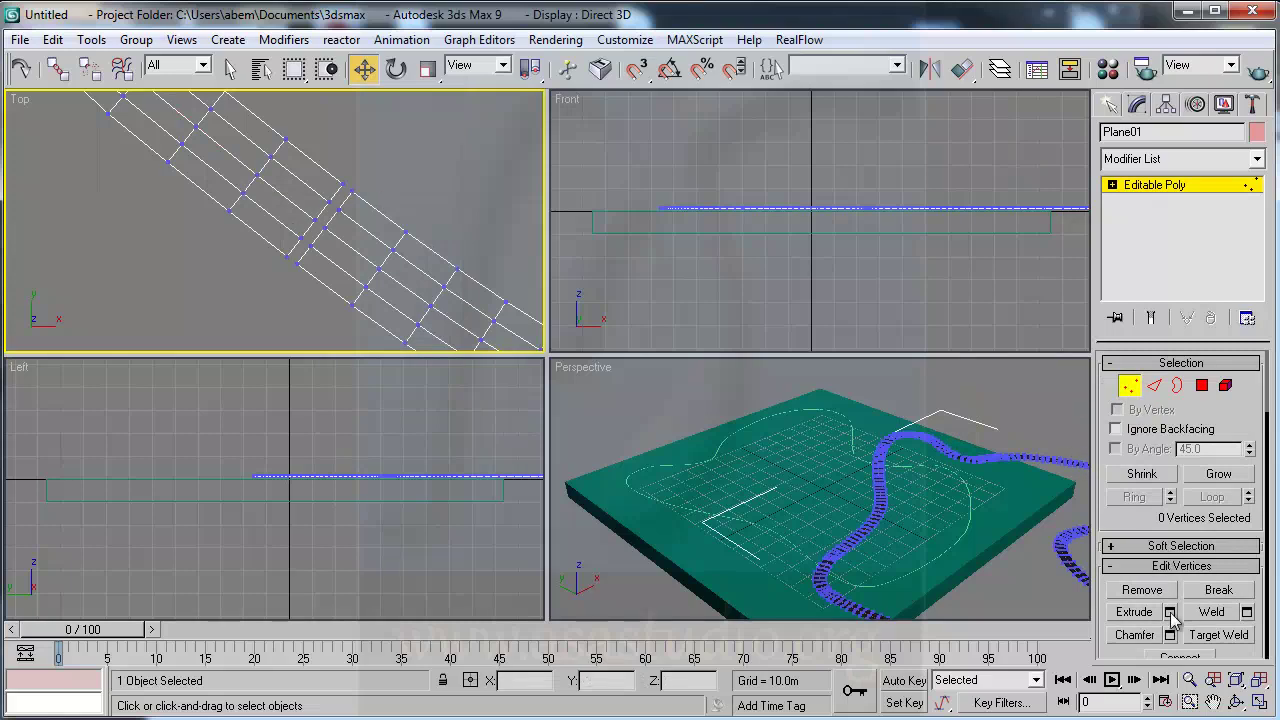
drag(1254, 590, 1260, 332)
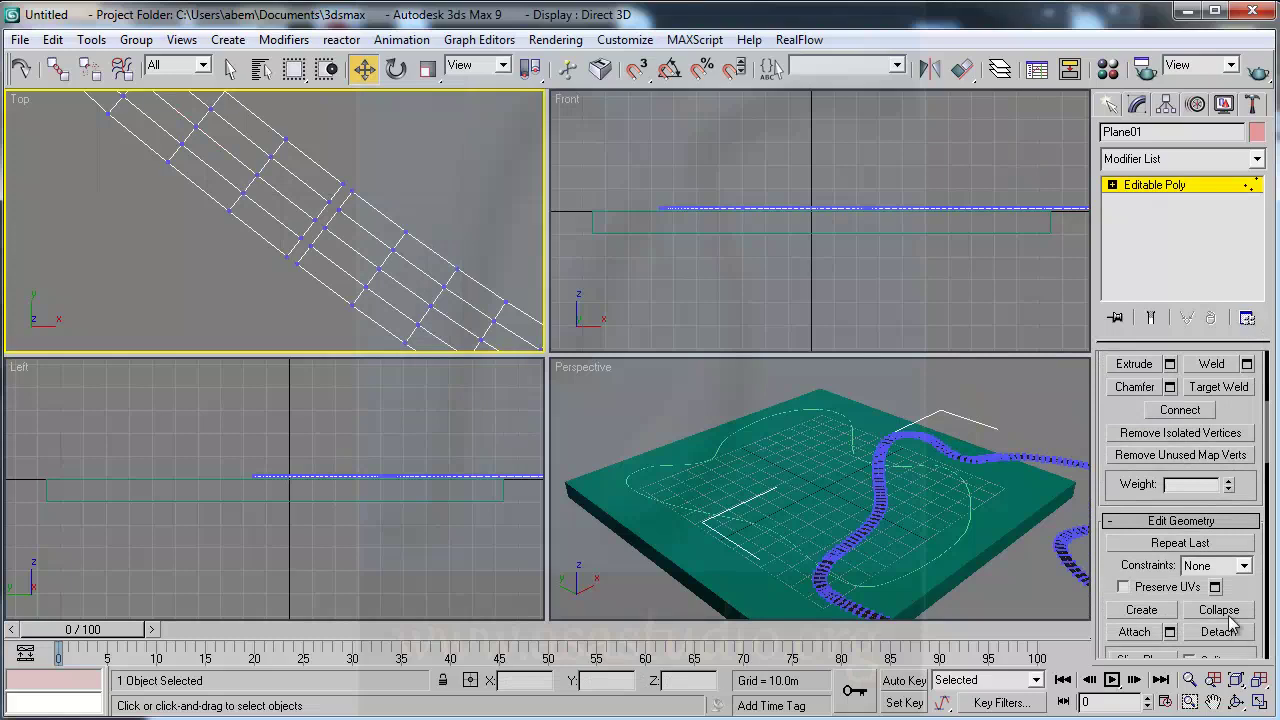
- Collapse each overlapping vertex pair along the road's seam, then exit Vertex mode
drag(270, 249, 316, 286)
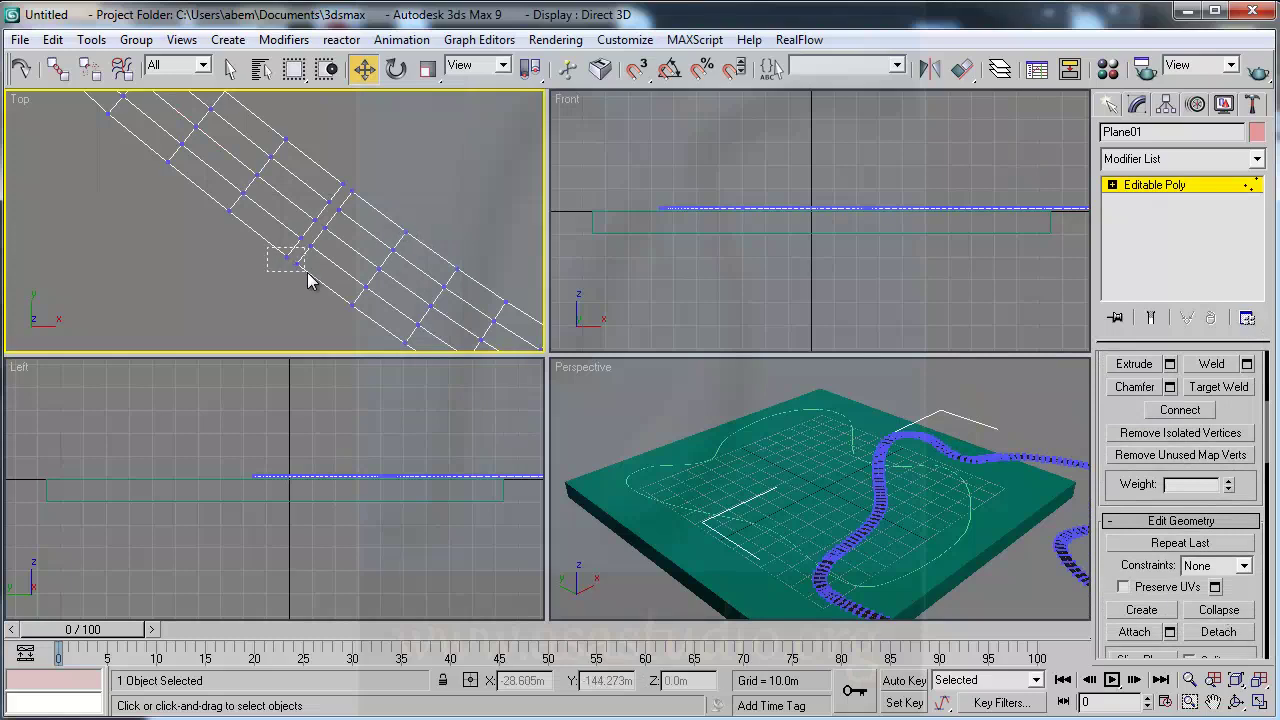
click(1219, 610)
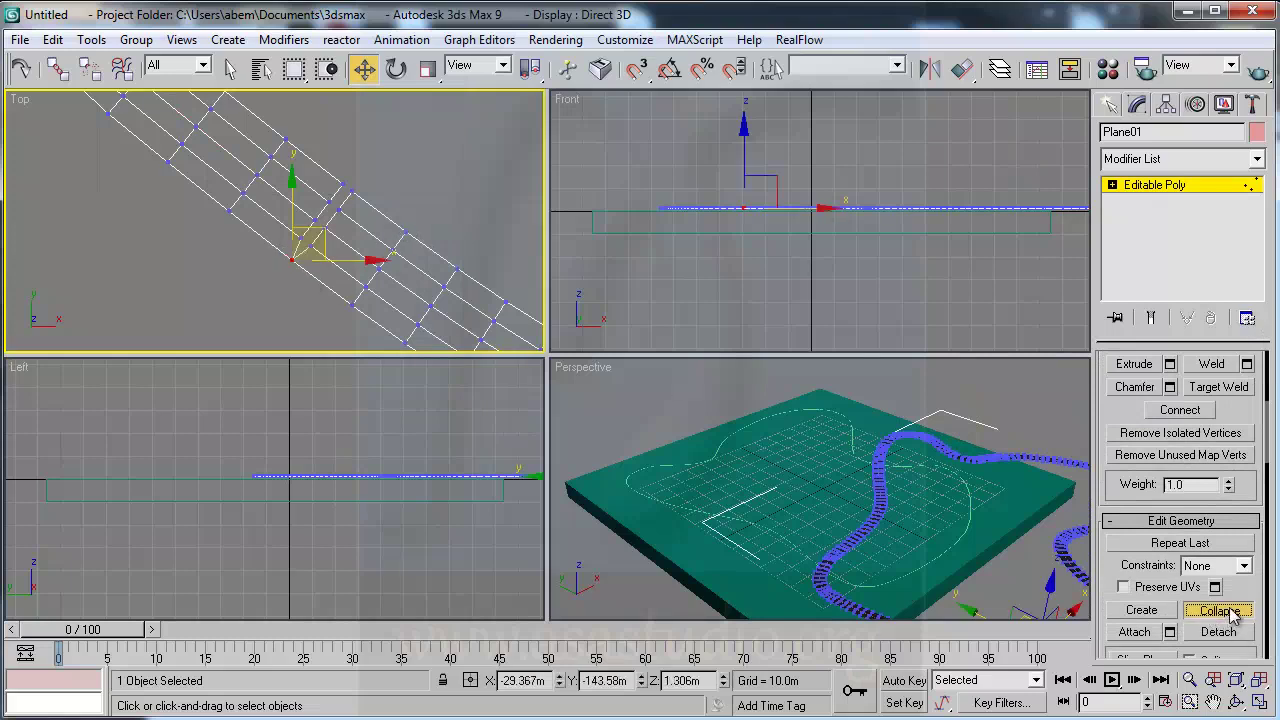
mouse_move(286, 220)
mouse_down()
mouse_move(321, 262)
mouse_move(296, 240)
mouse_up()
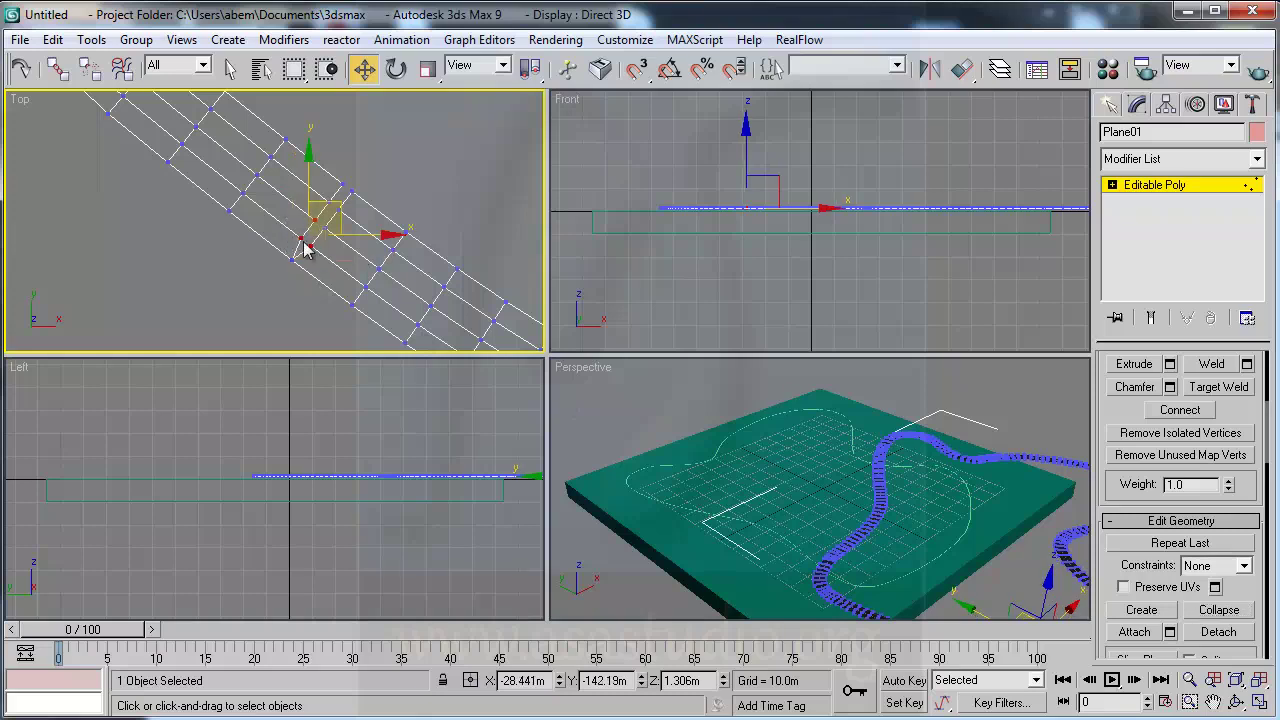
click(1229, 612)
click(1229, 612)
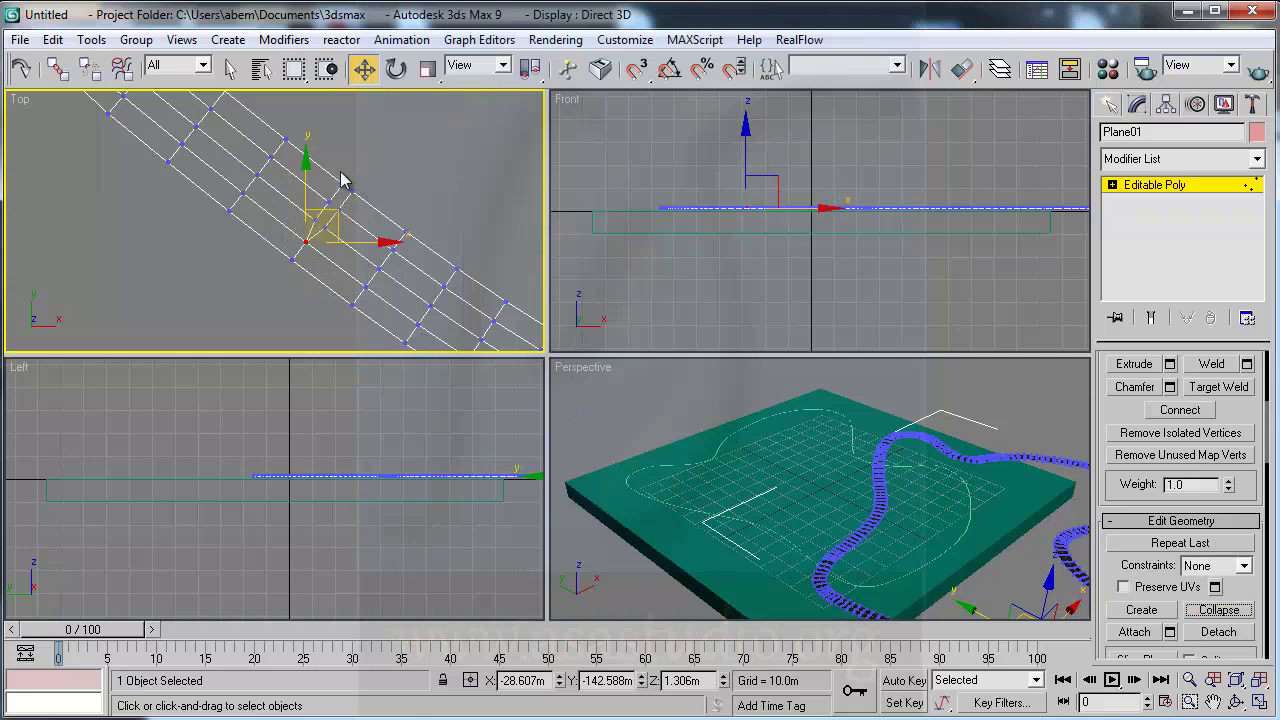
drag(375, 205, 376, 206)
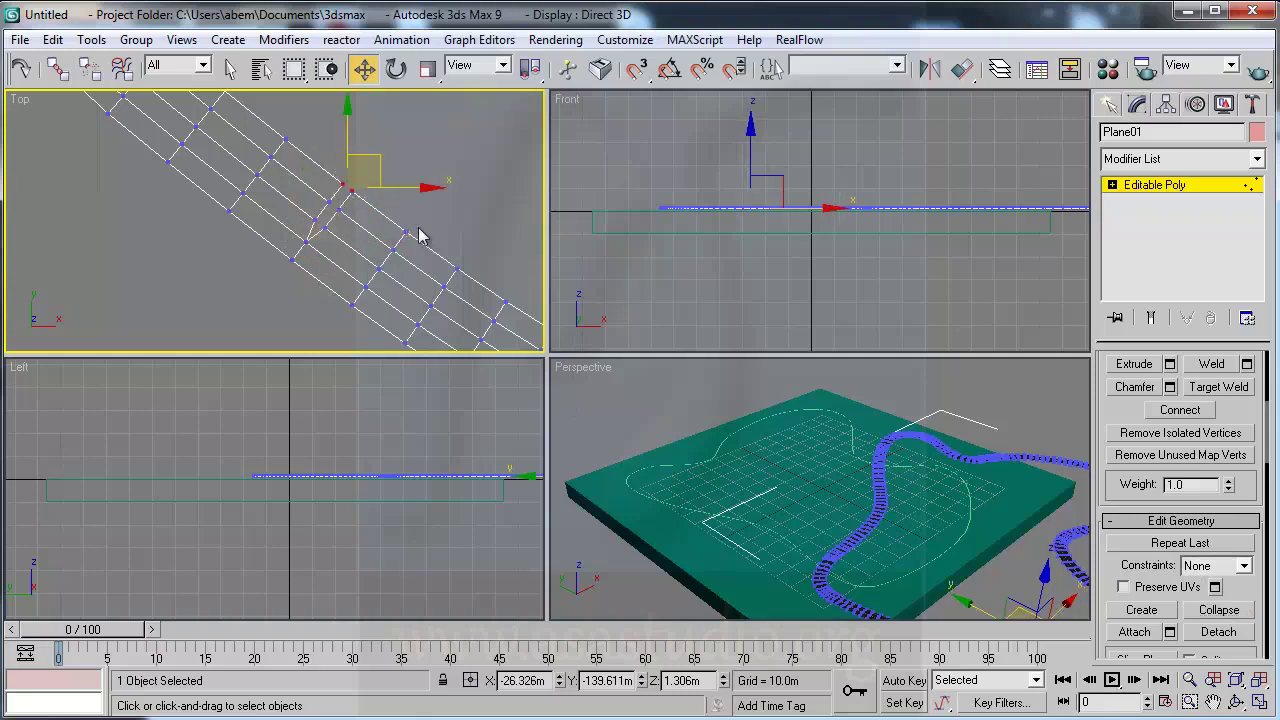
click(1219, 609)
drag(347, 218, 346, 219)
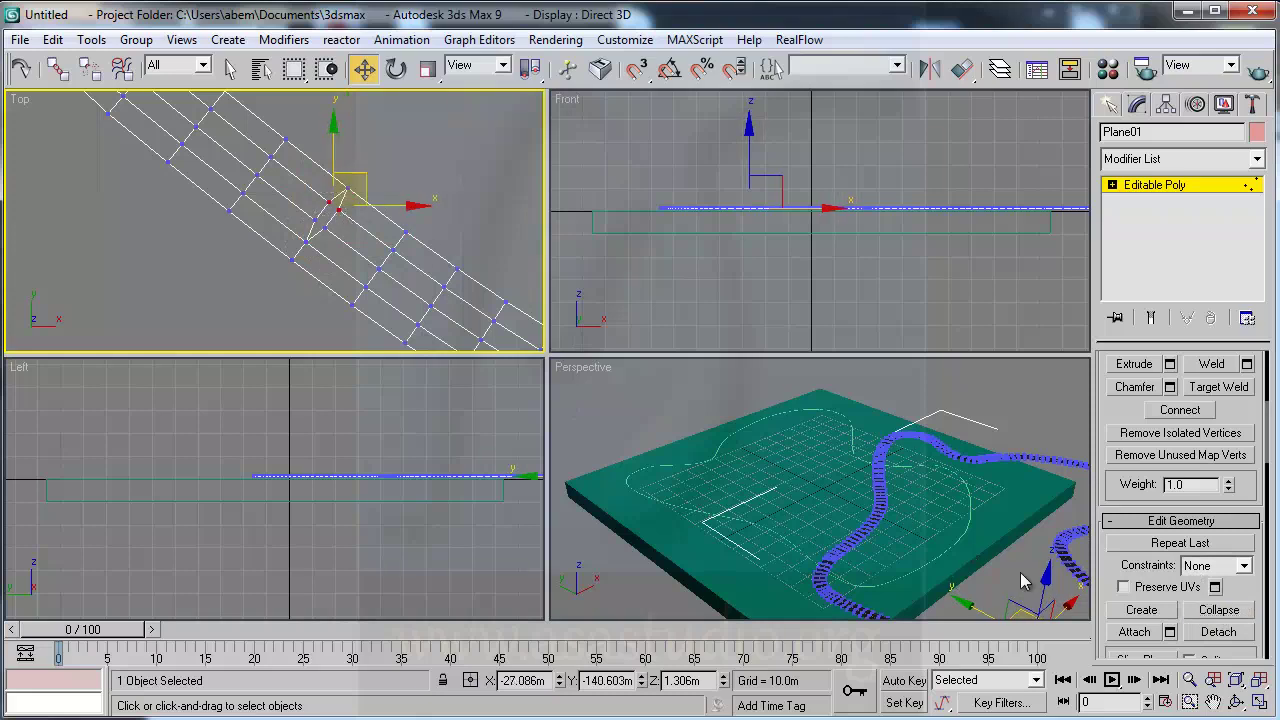
click(1219, 609)
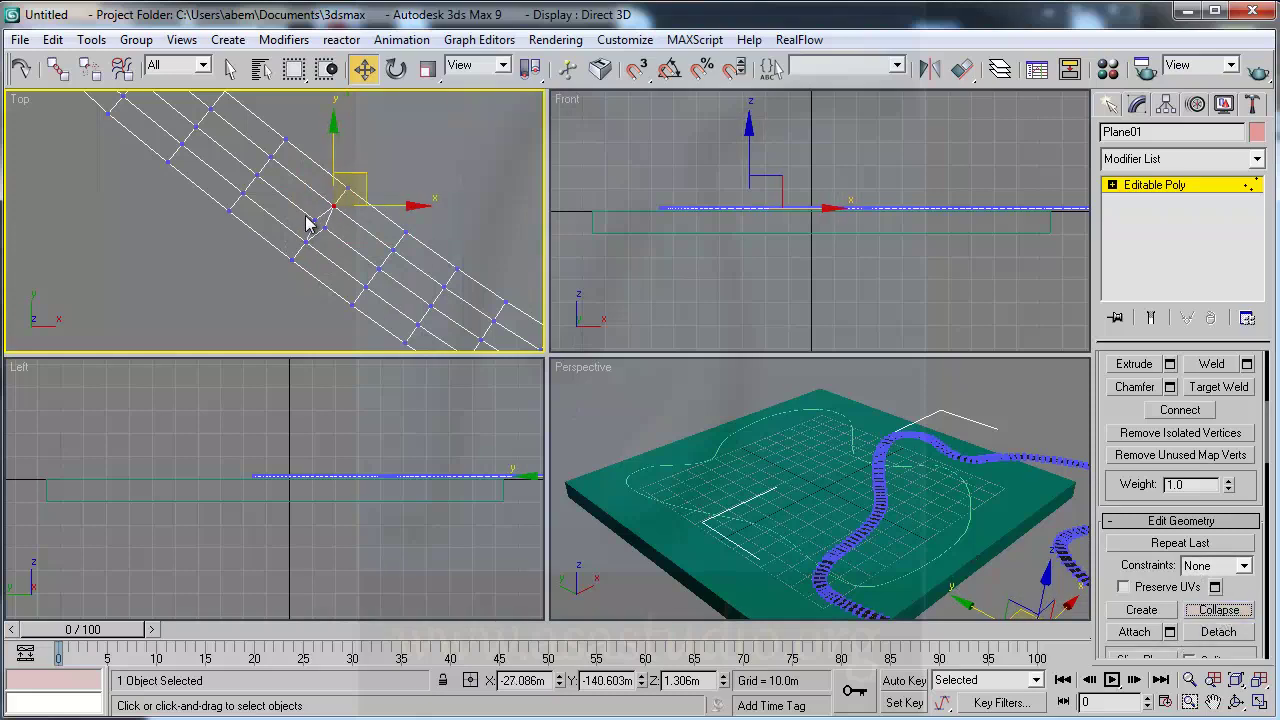
drag(306, 215, 334, 237)
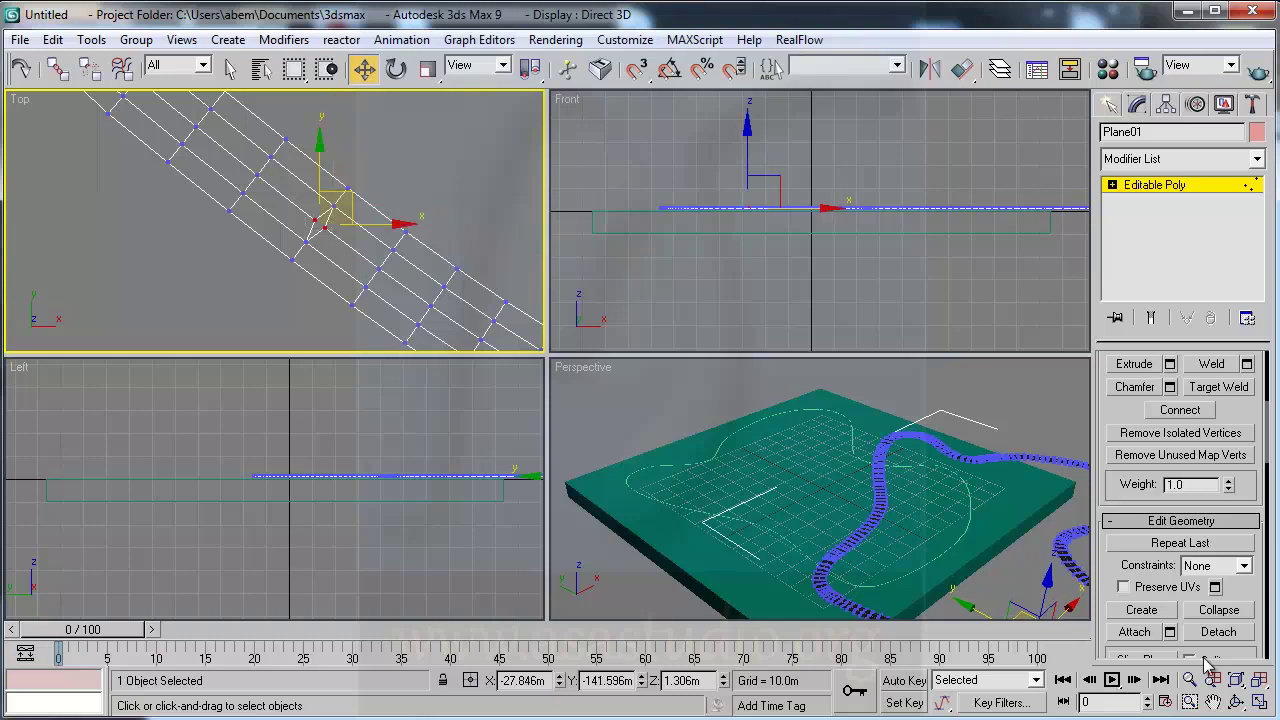
click(1219, 609)
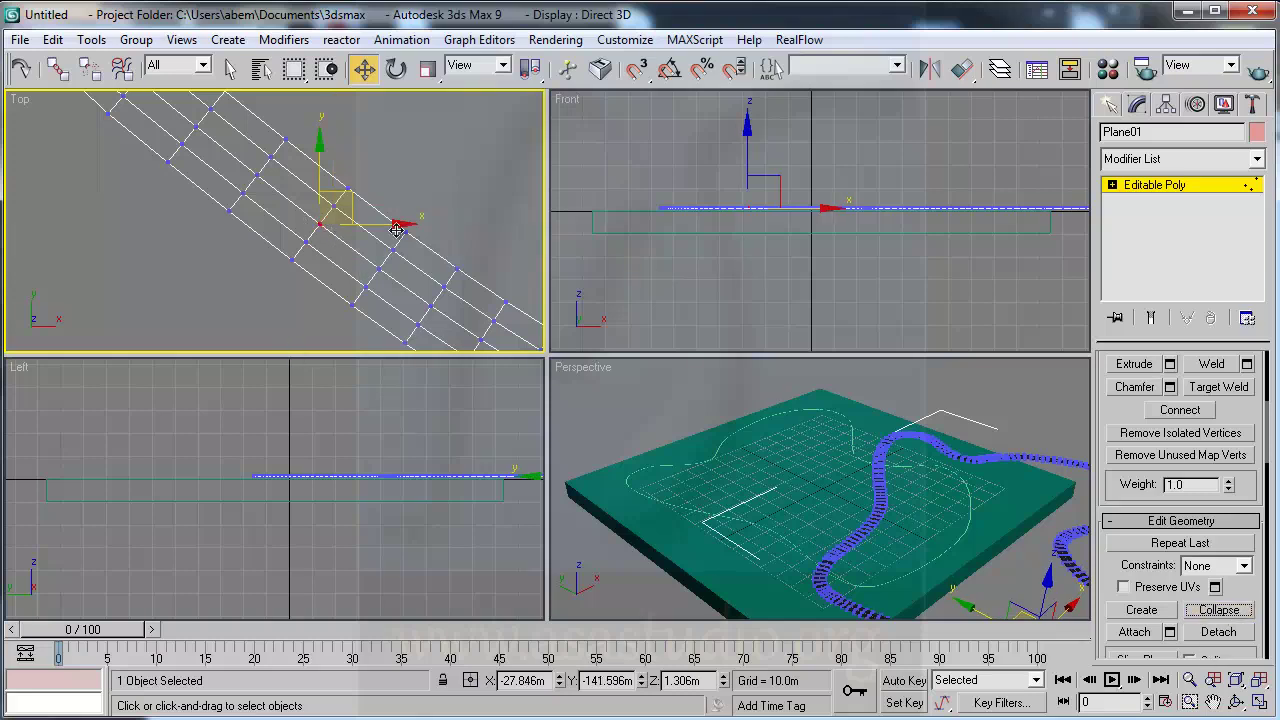
click(480, 215)
click(1151, 186)
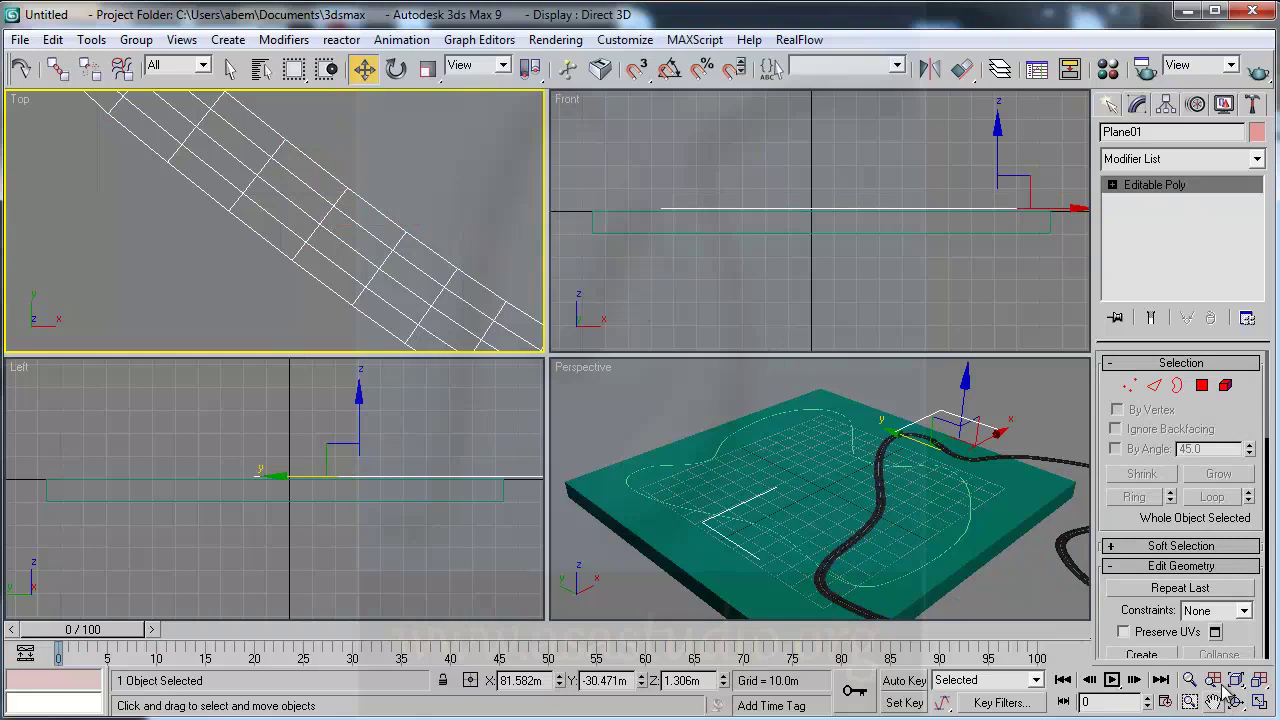
- Center Line01's pivot on the spline using Affect Pivot Only
click(1259, 680)
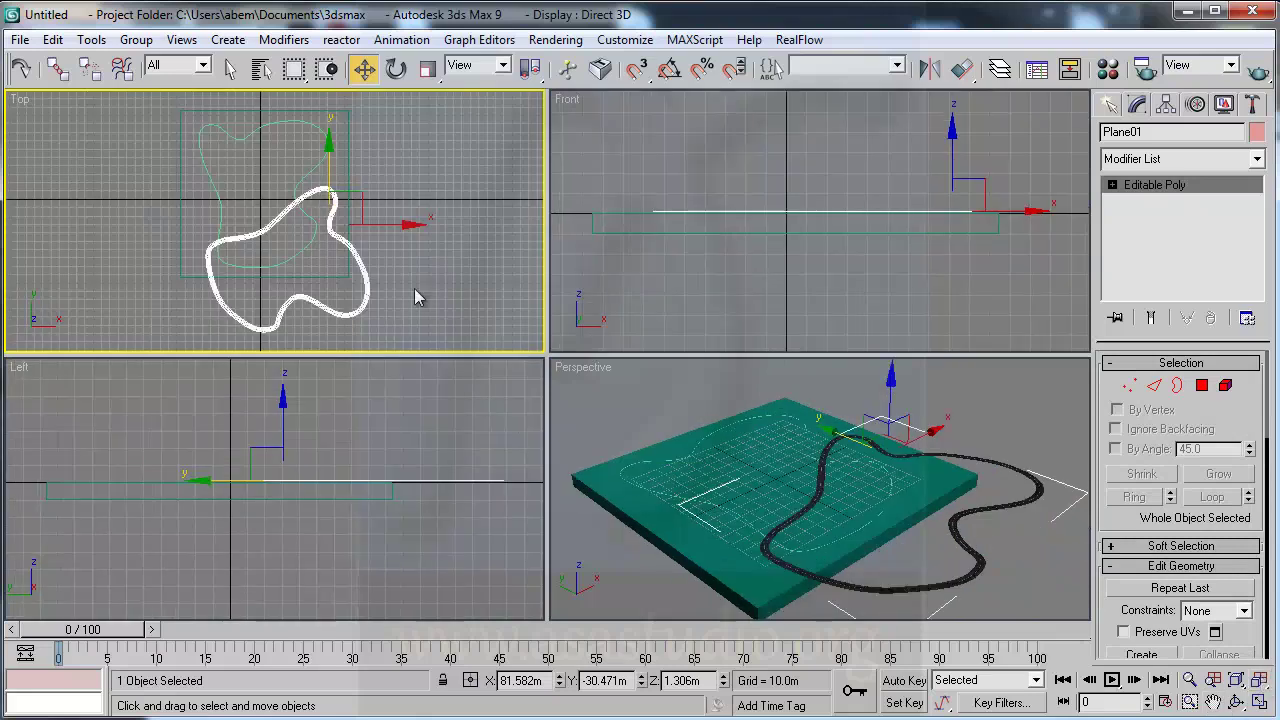
click(204, 153)
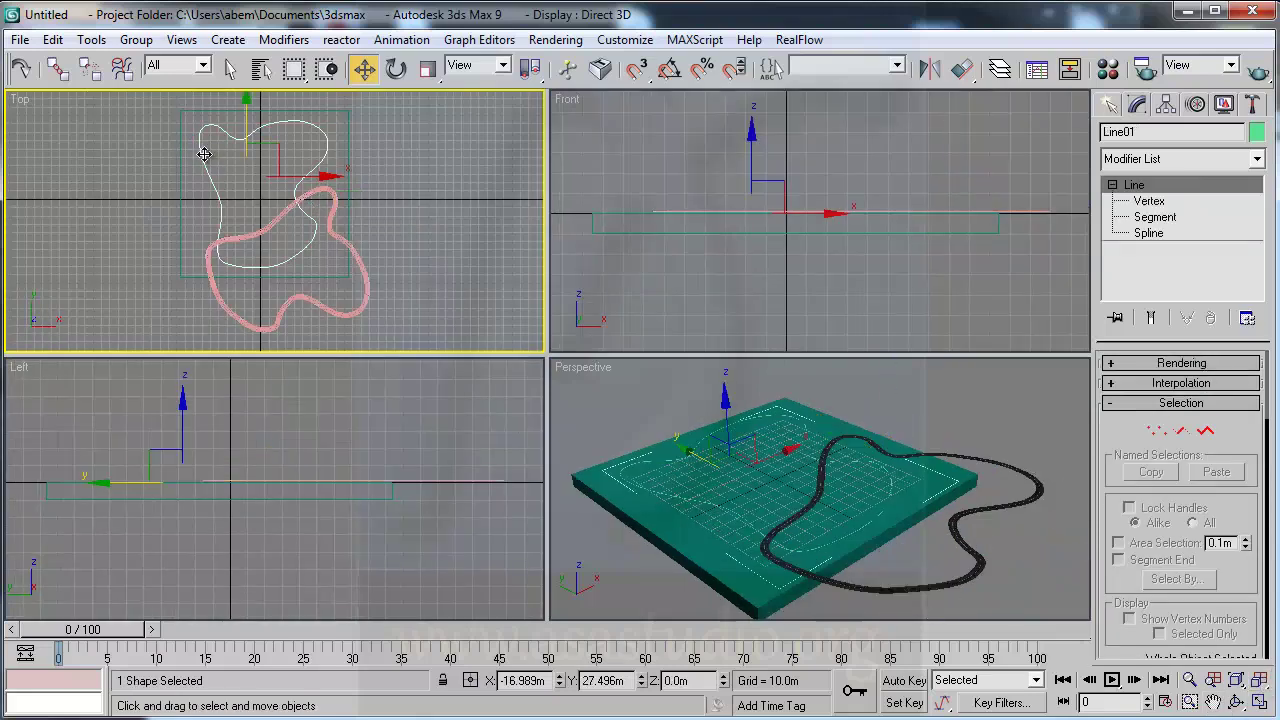
click(1172, 108)
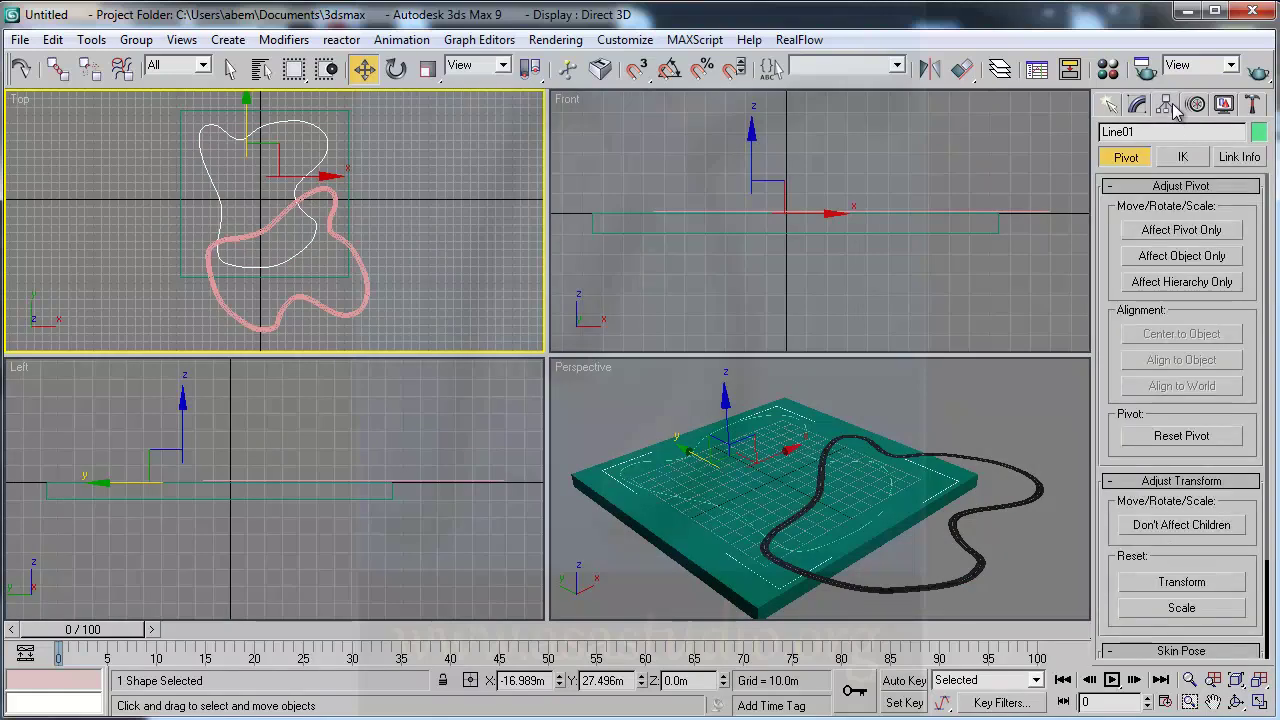
click(1172, 231)
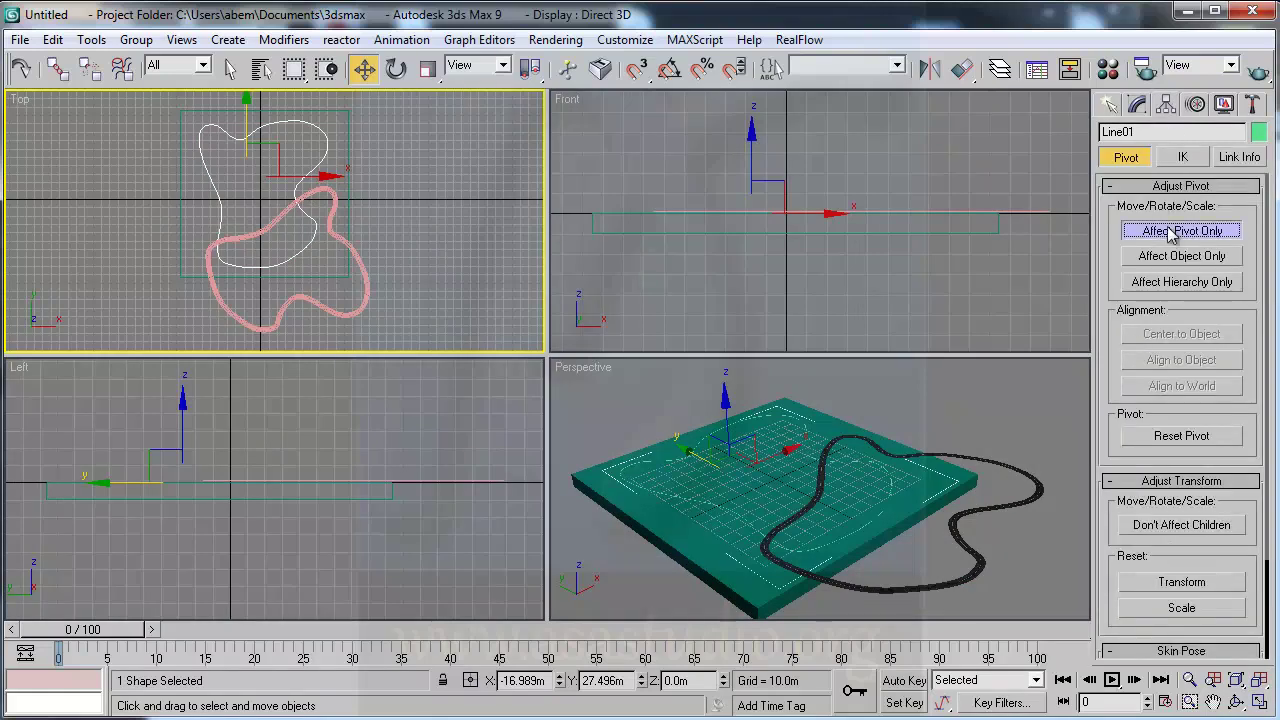
click(1190, 338)
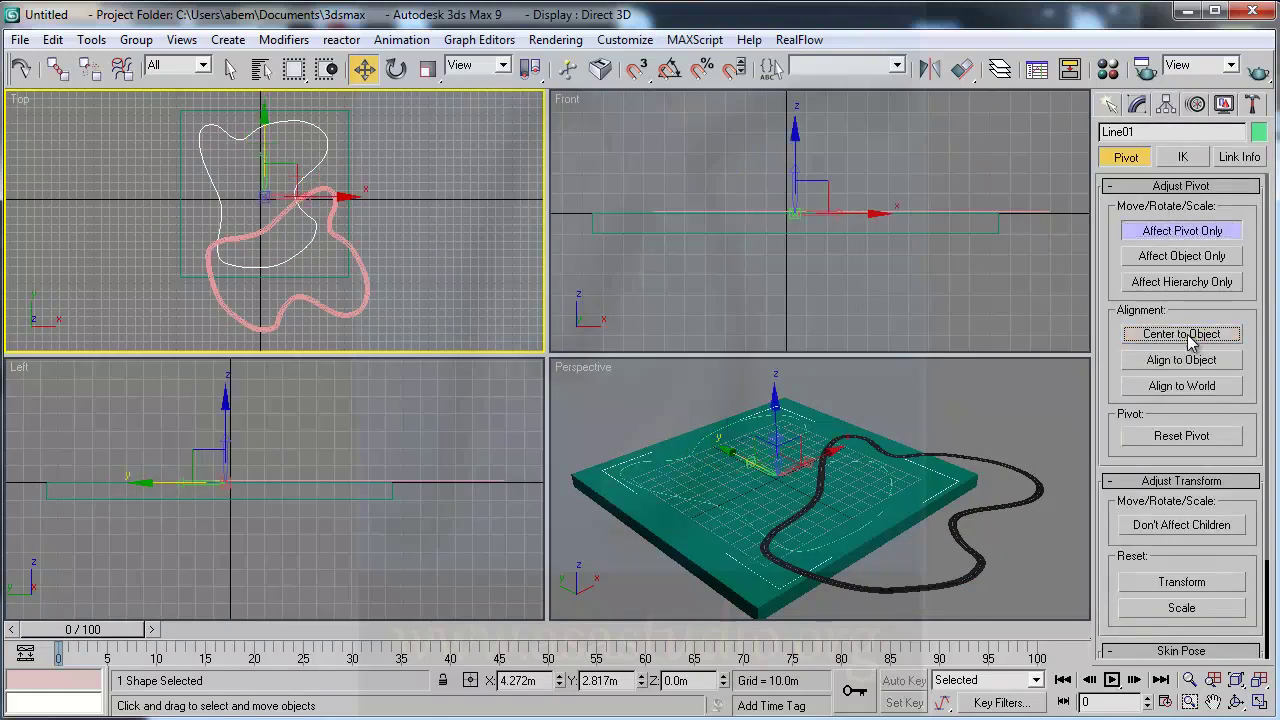
click(1172, 232)
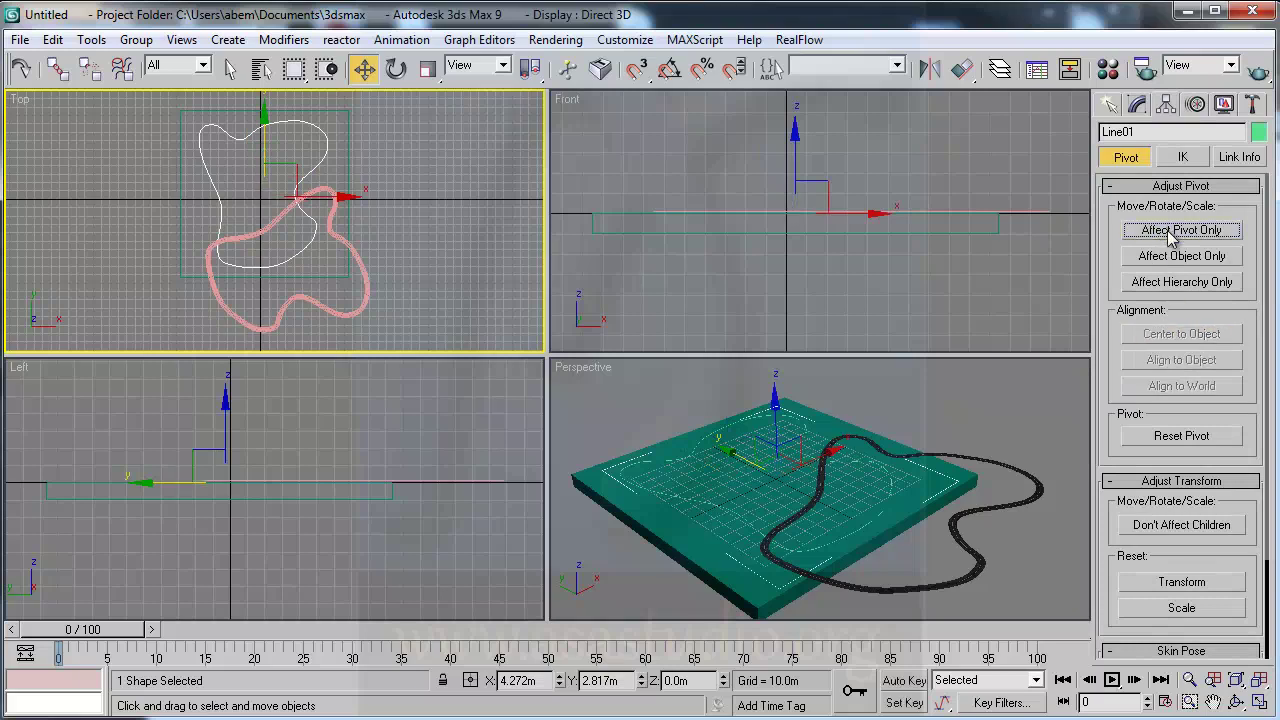
- Enter 0 for Line01's position in the Move Transform Type-In
right_click(364, 68)
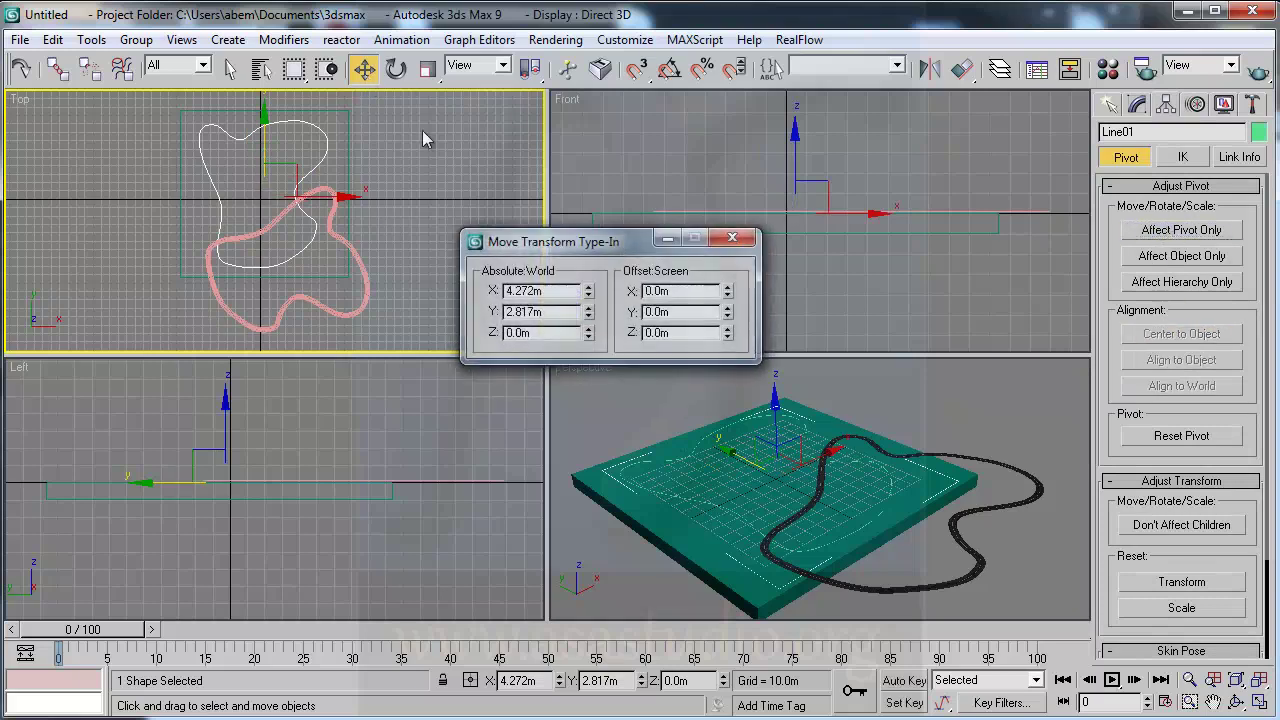
mouse_move(552, 290)
mouse_down()
mouse_move(509, 290)
mouse_move(530, 312)
mouse_up()
text(0.0m)
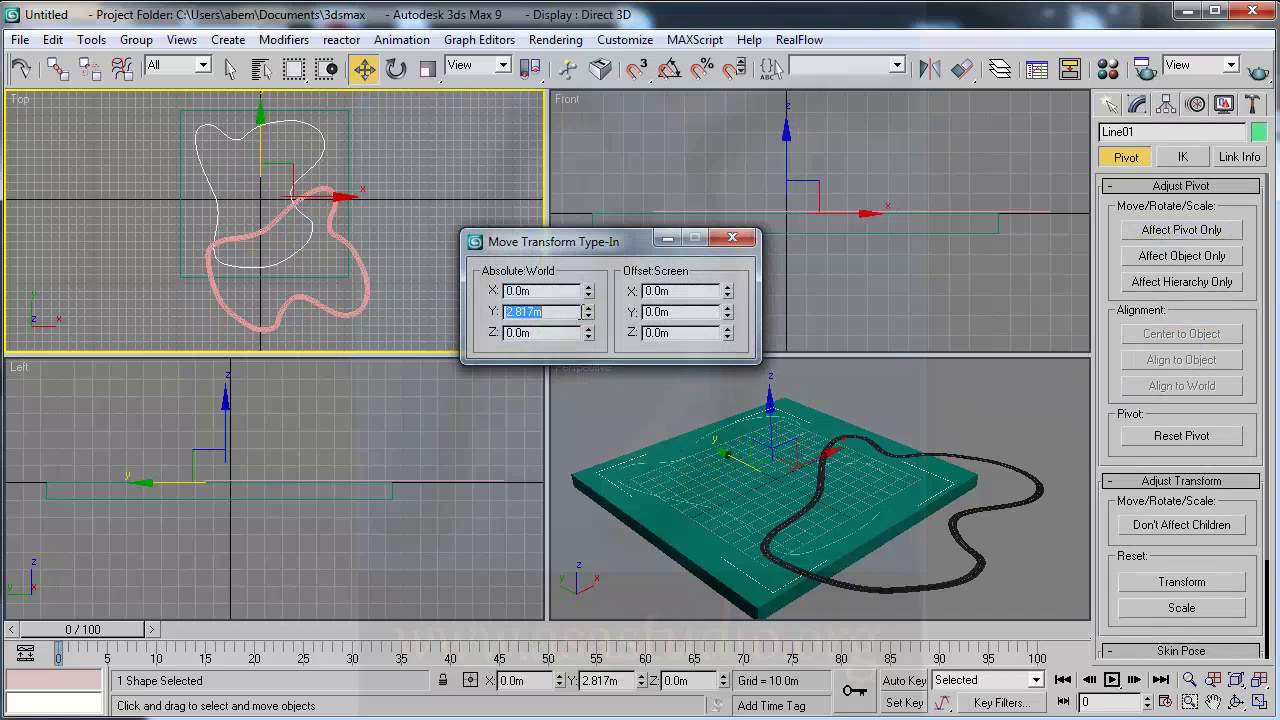
key(Return)
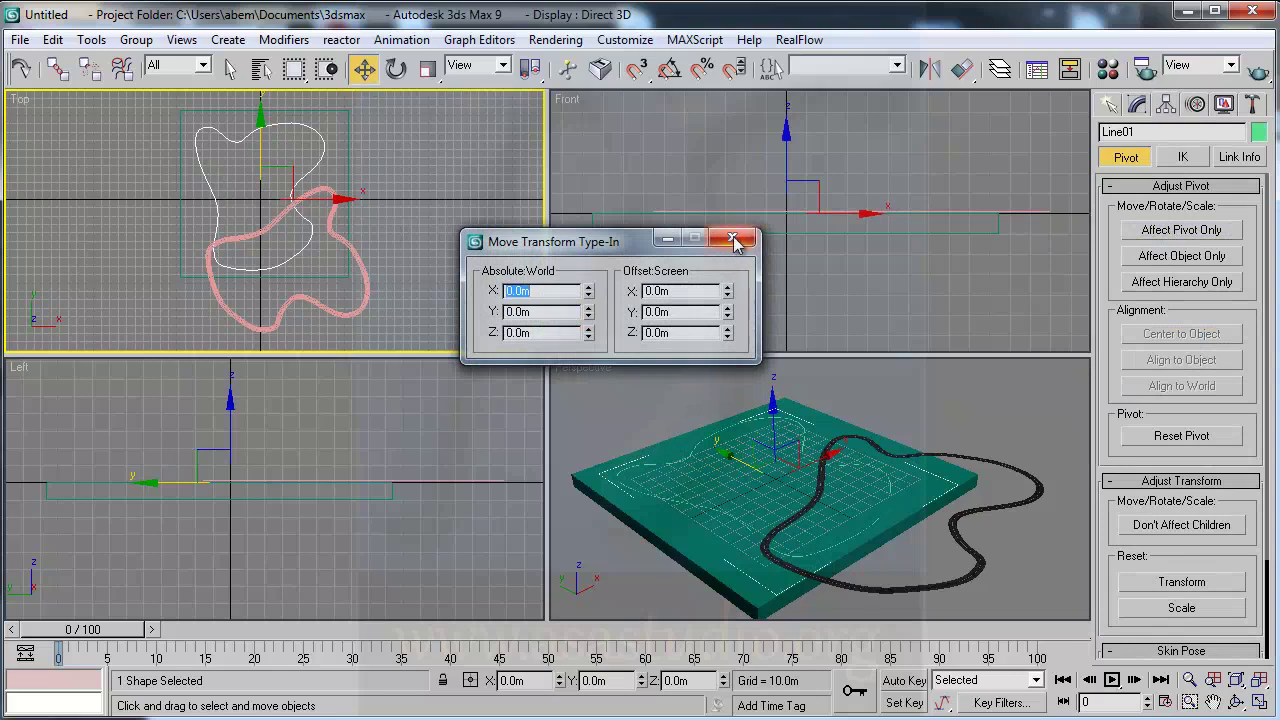
click(732, 237)
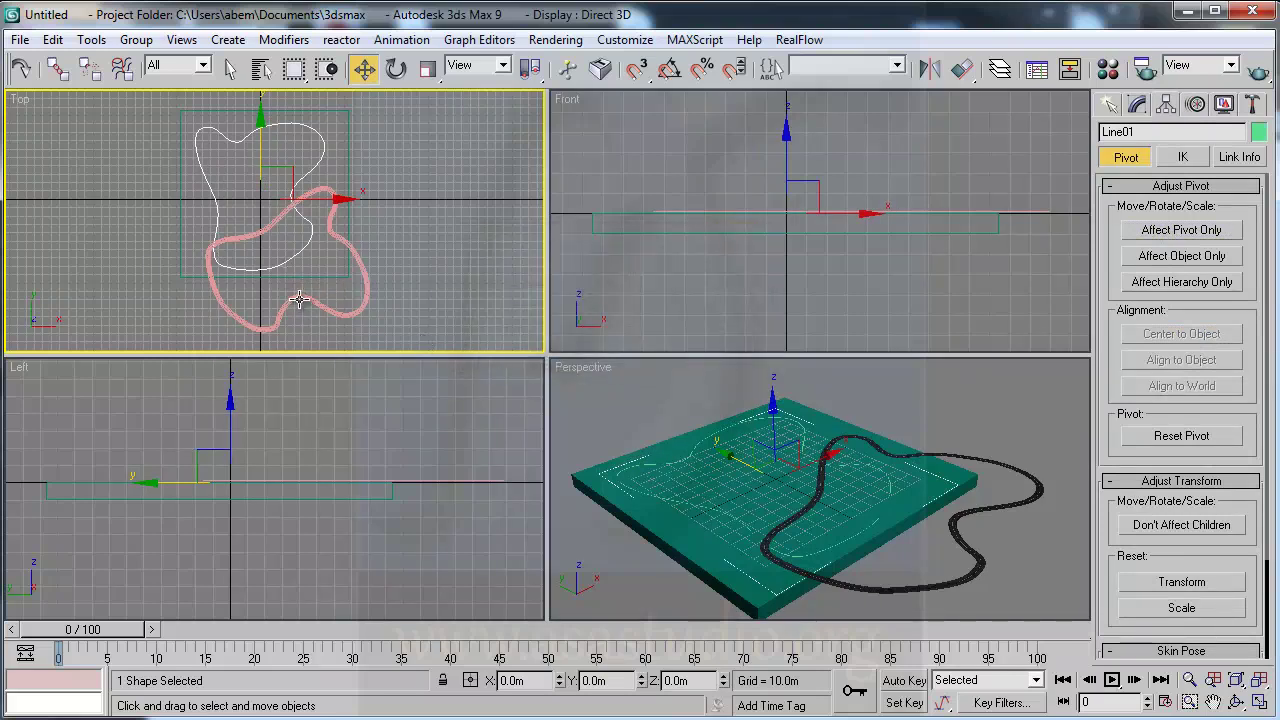
click(299, 300)
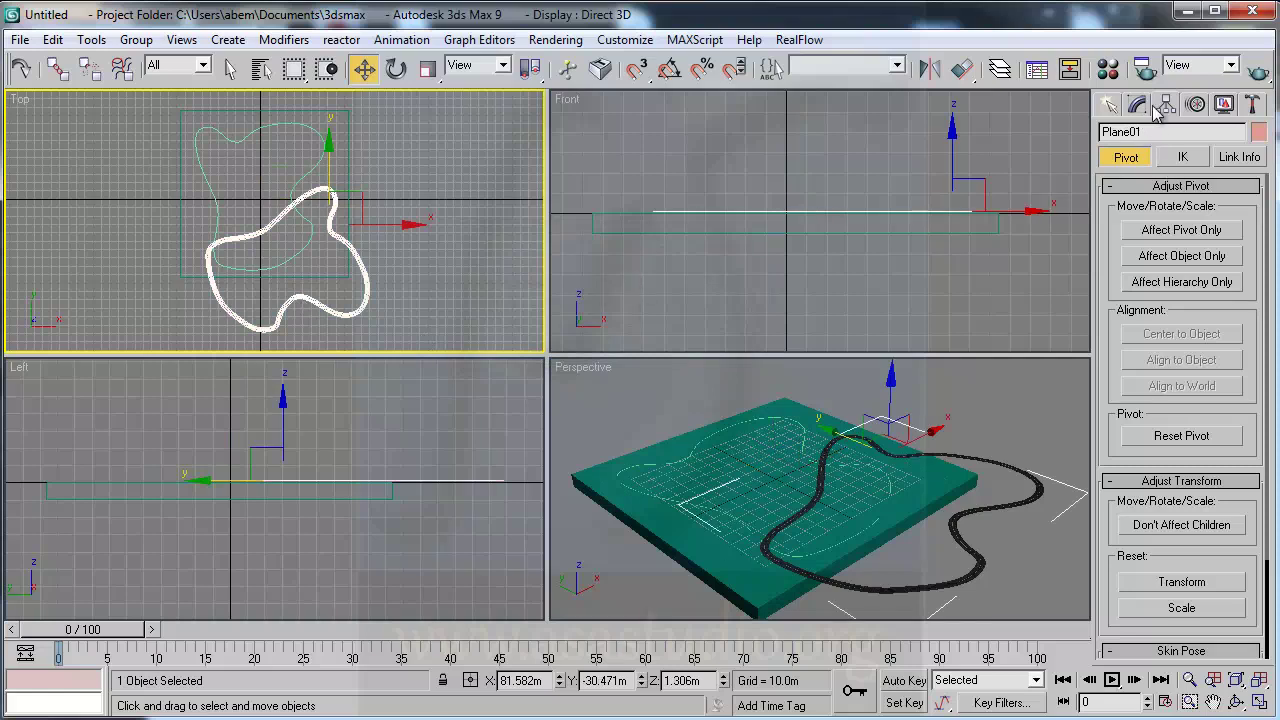
- Center Plane01's pivot on the road object using Affect Pivot Only
click(1181, 231)
click(1195, 336)
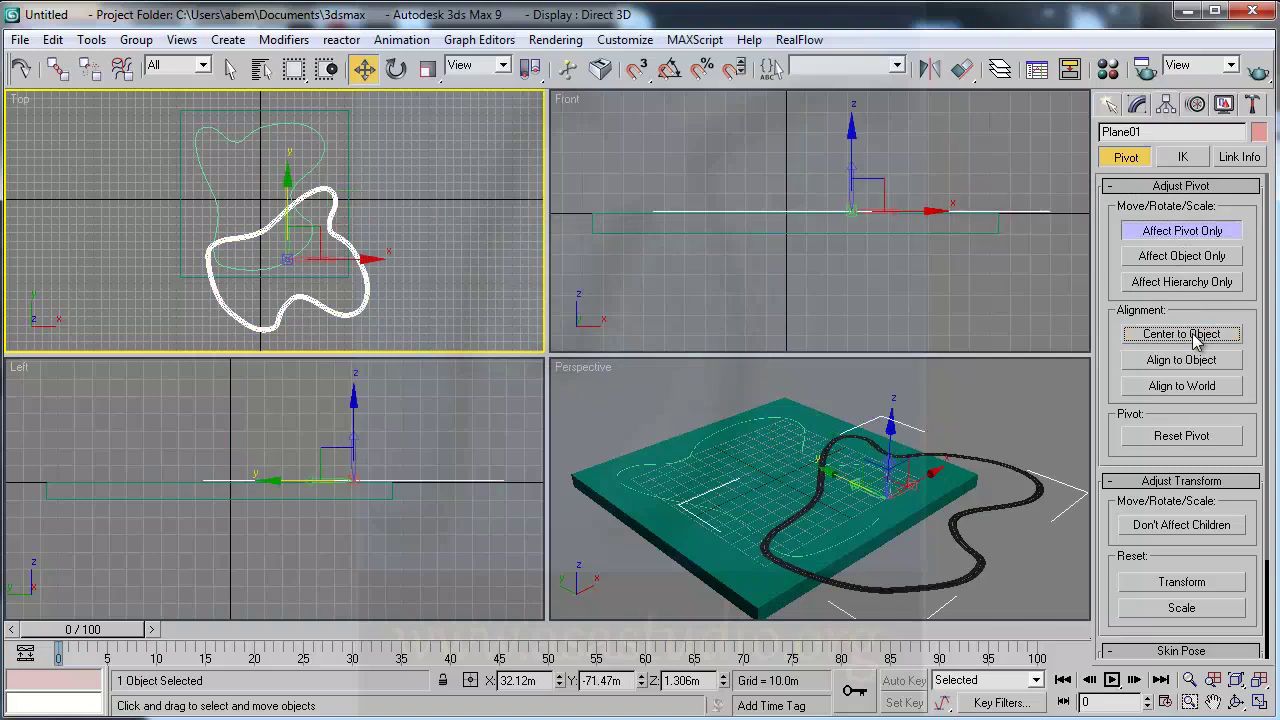
click(1192, 232)
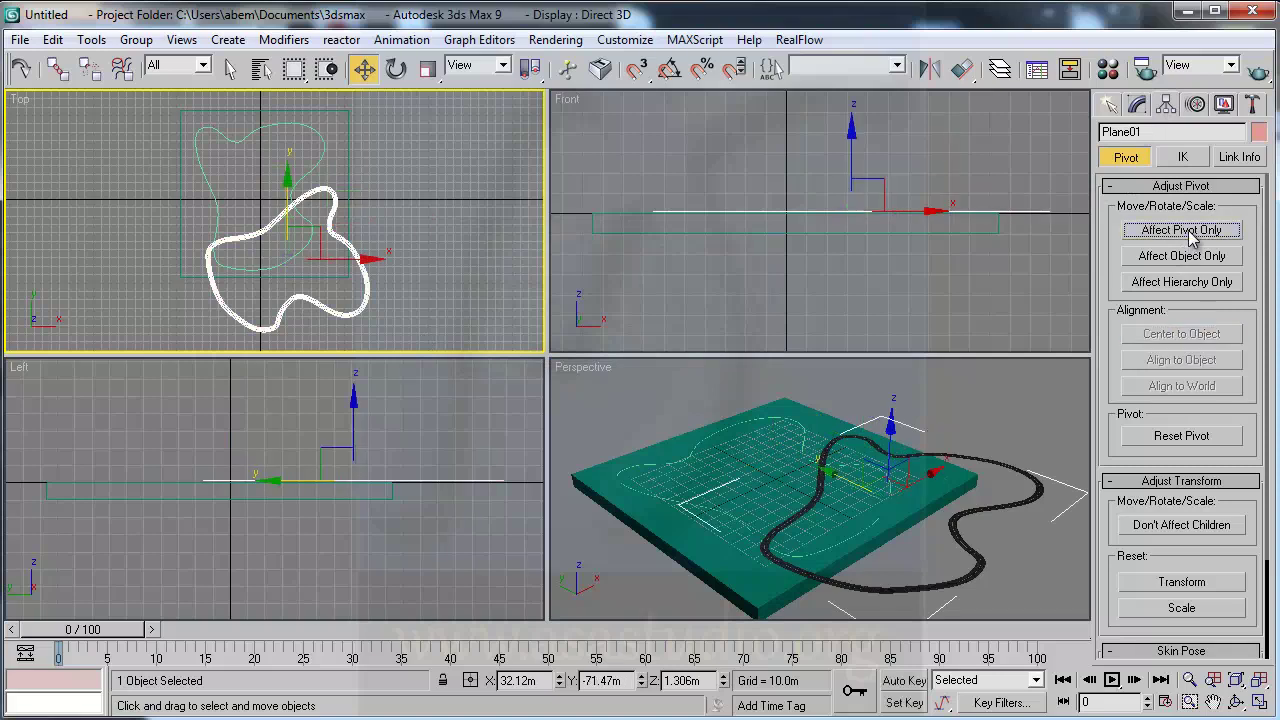
- Move Plane01 to world position X 0, Y 0, Z 0 in the Move Transform Type-In
right_click(365, 70)
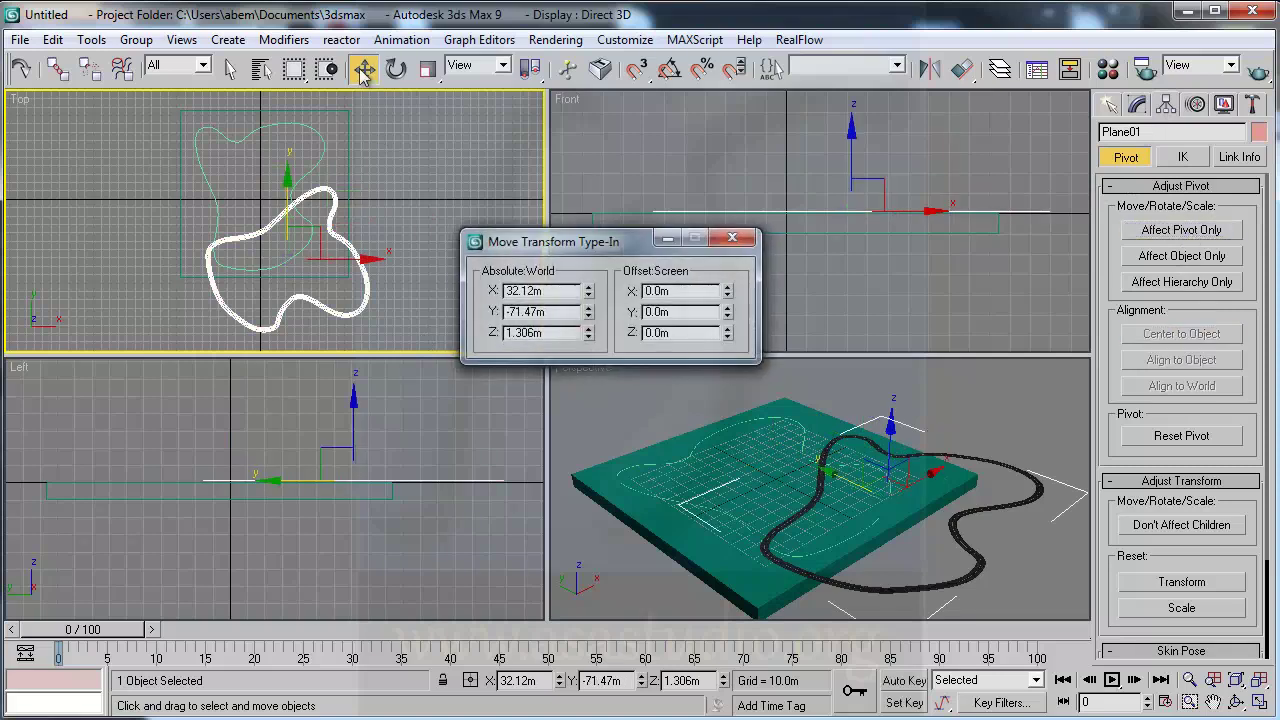
drag(556, 290, 510, 290)
text(0.0m)
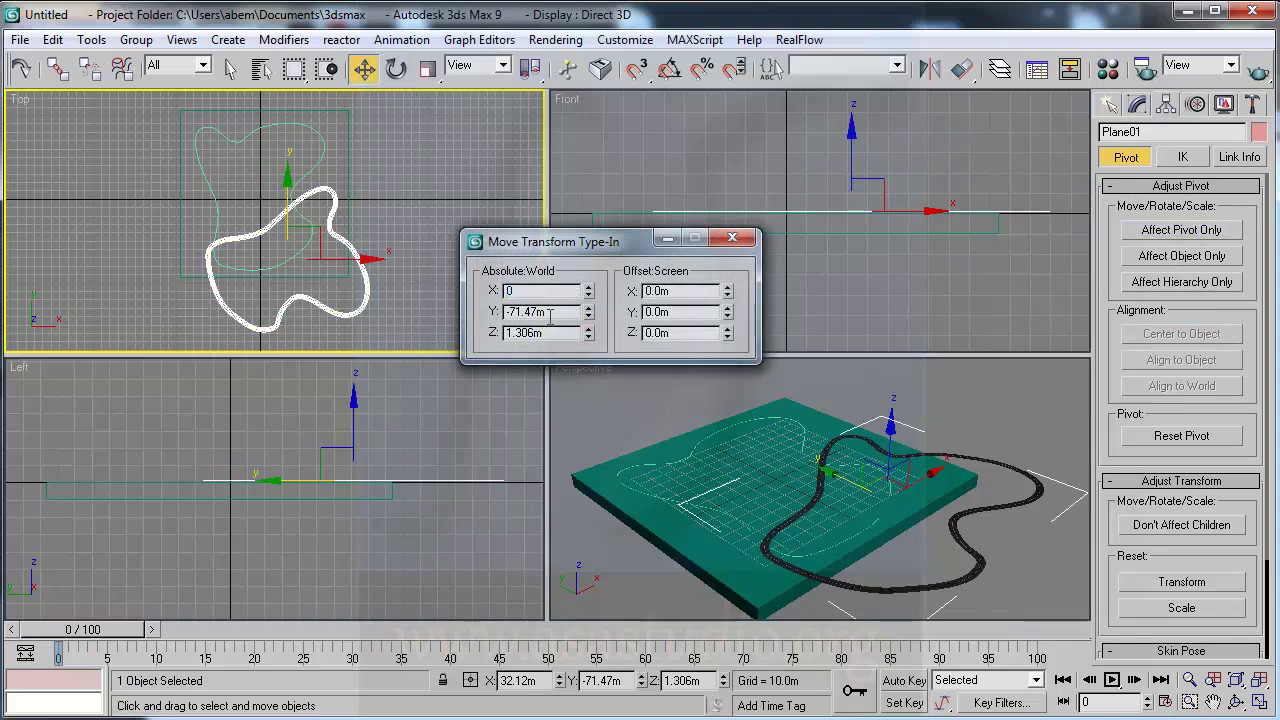
key(Tab)
text(0)
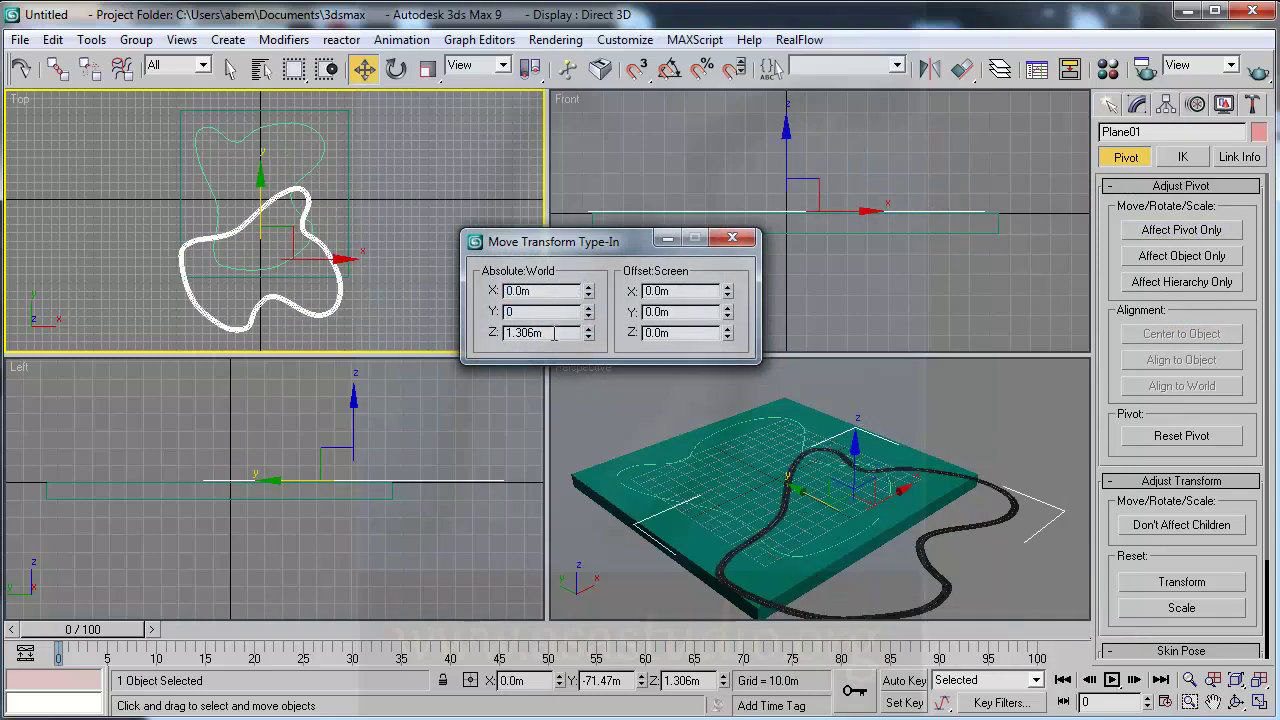
key(Tab)
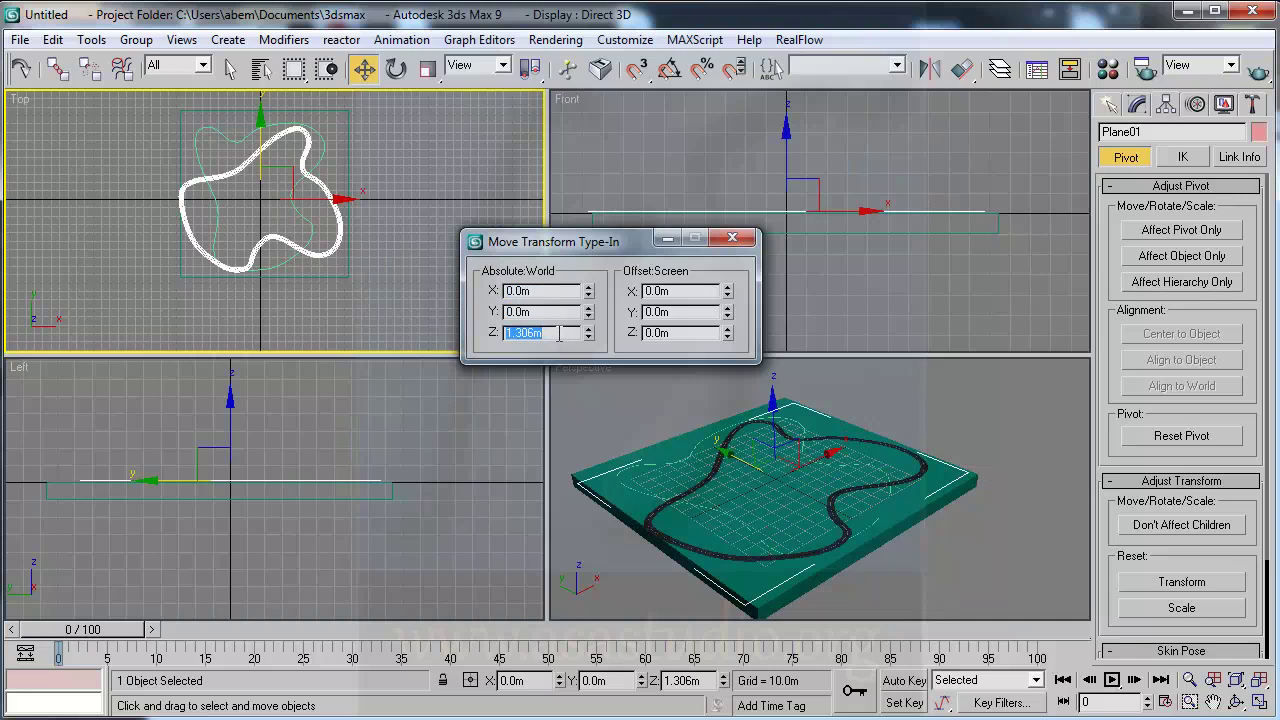
text(0)
key(Return)
click(733, 237)
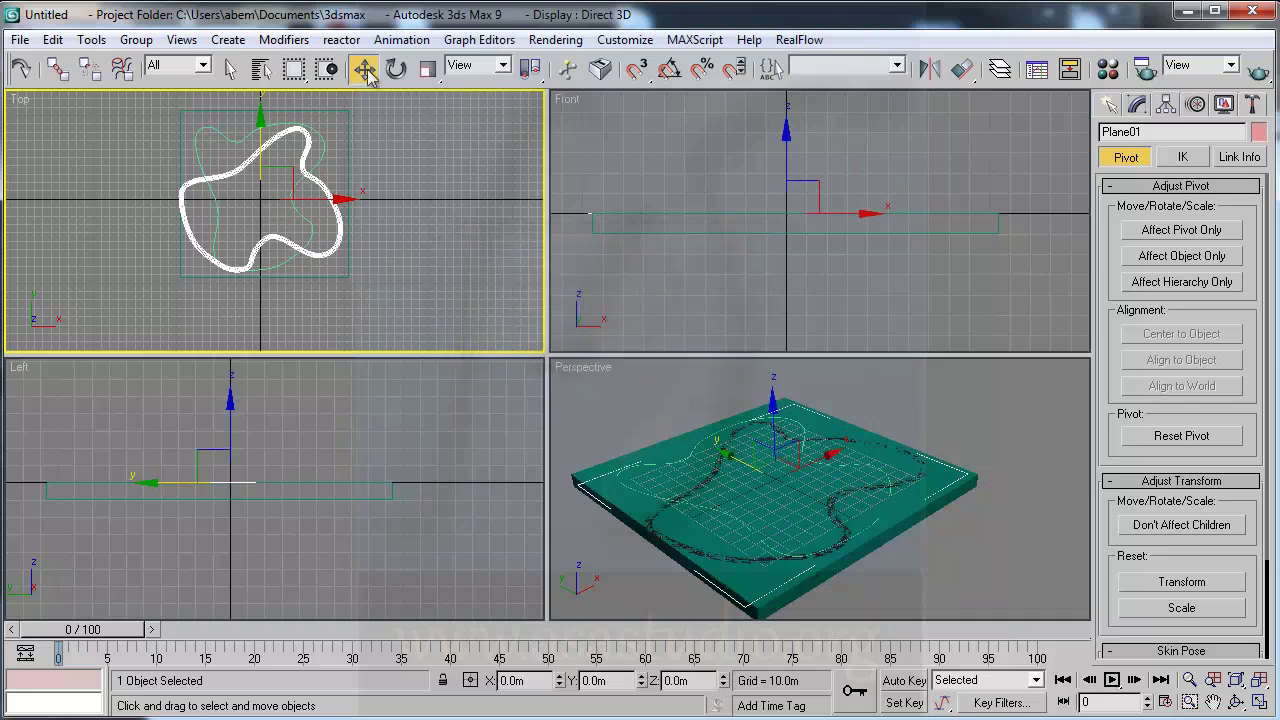
- Rotate the road about 73° around Z and move it up-left over the track spline
click(396, 68)
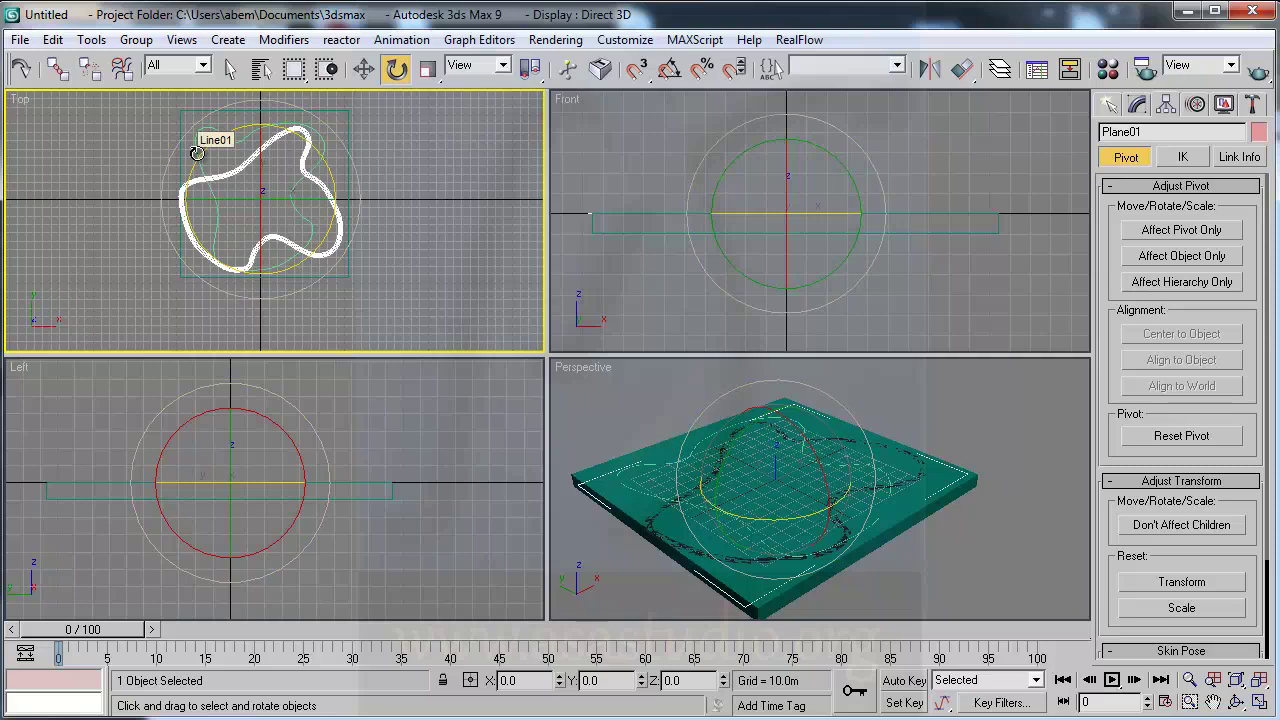
mouse_move(197, 152)
mouse_down()
mouse_move(233, 360)
mouse_move(232, 343)
mouse_up()
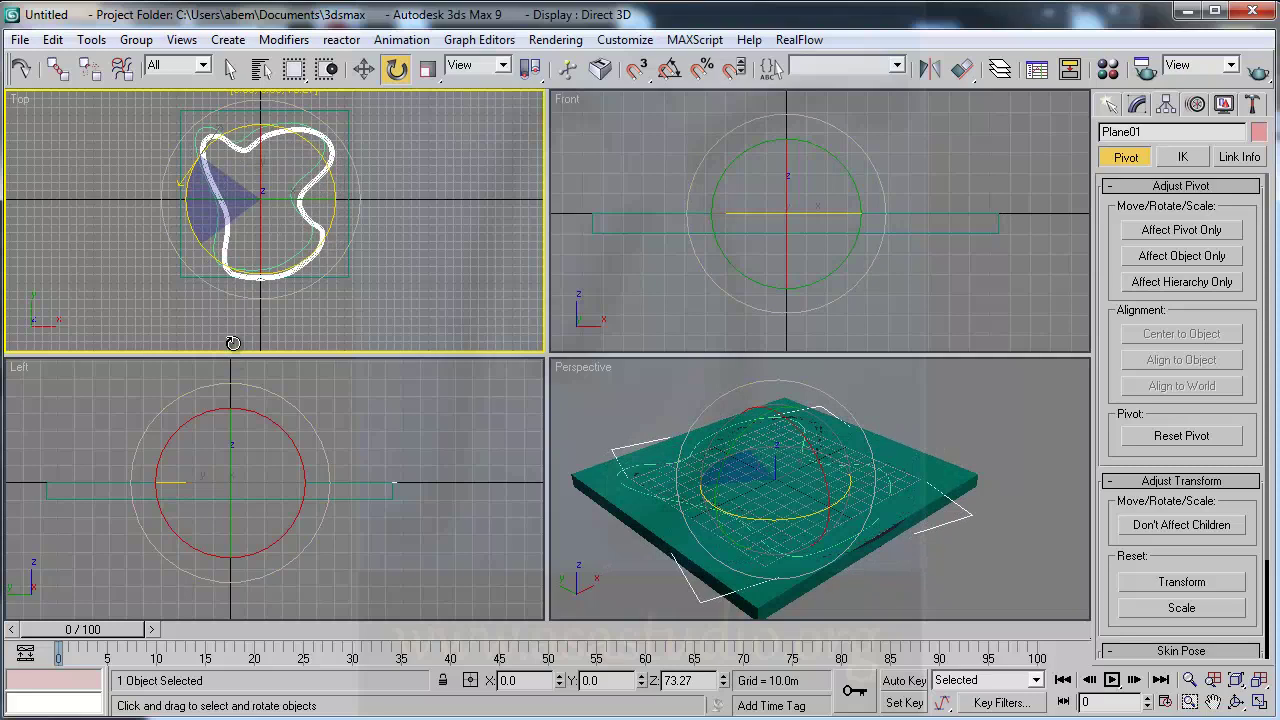
drag(232, 343, 234, 348)
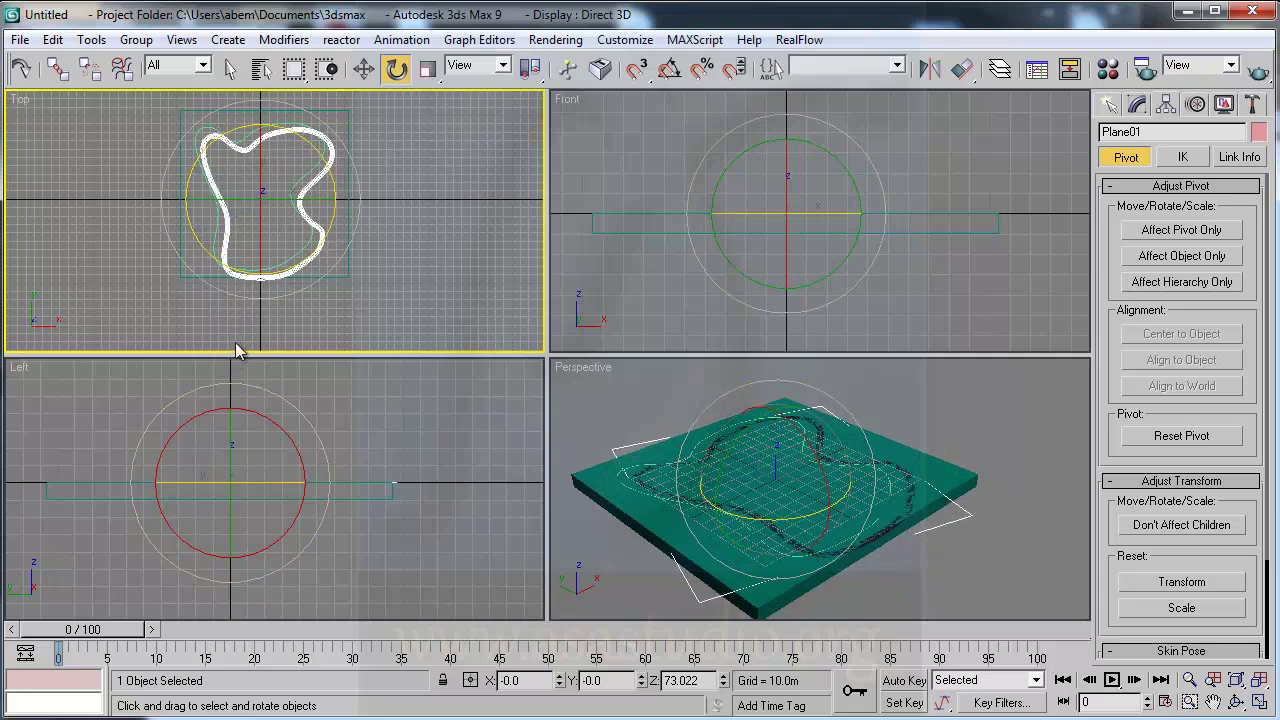
key(w)
drag(285, 168, 278, 158)
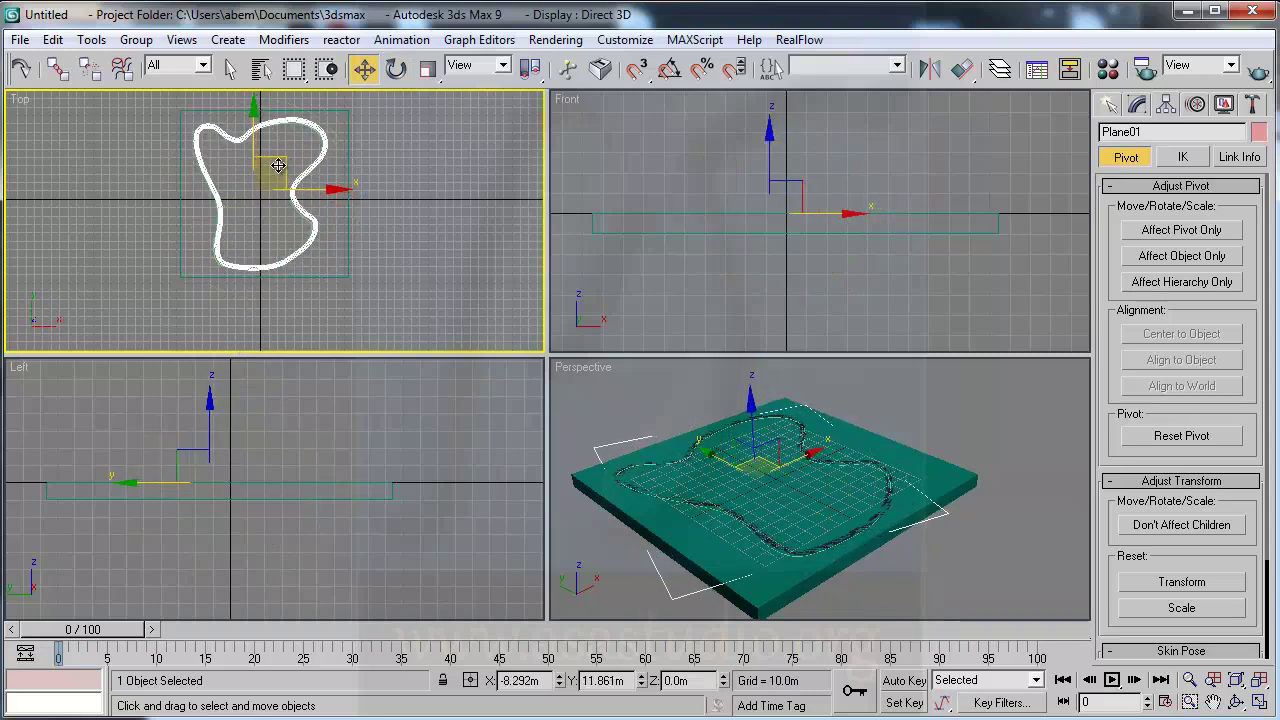
- Zoom in and nudge the road to X -11.267, Y 11.856 over the track loop
click(1189, 702)
drag(174, 163, 275, 226)
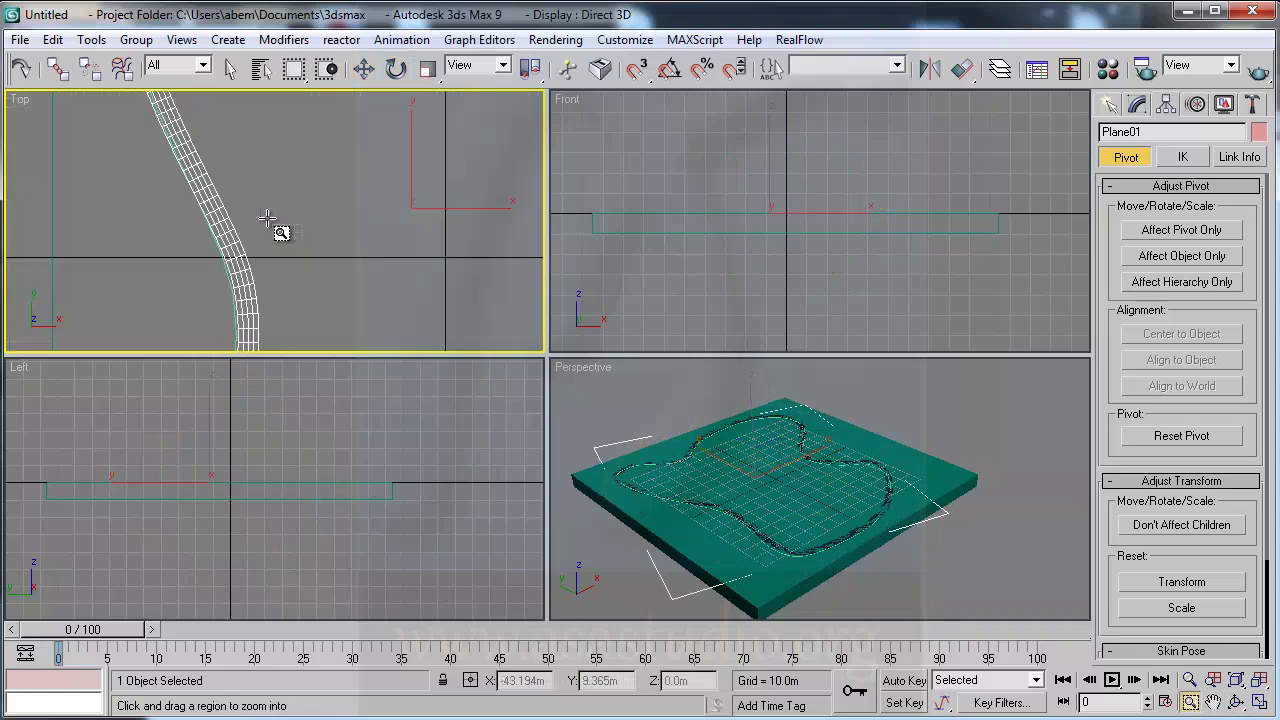
right_click(360, 225)
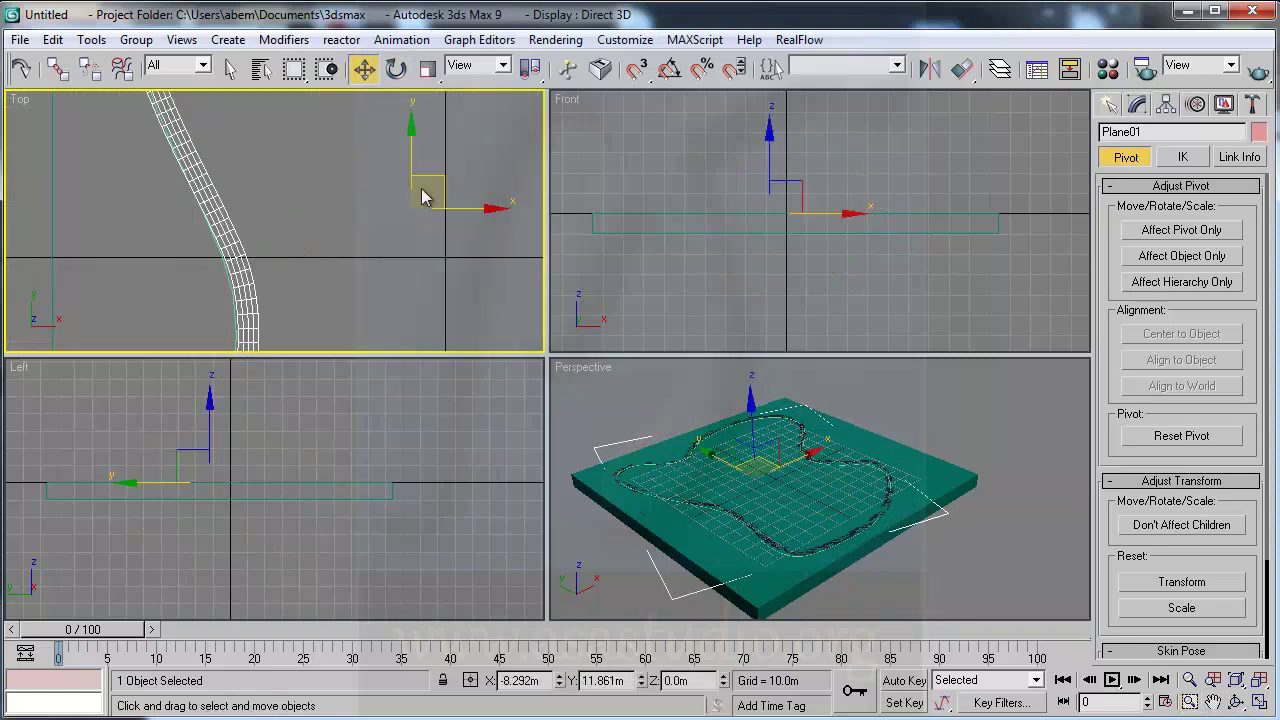
drag(438, 180, 427, 180)
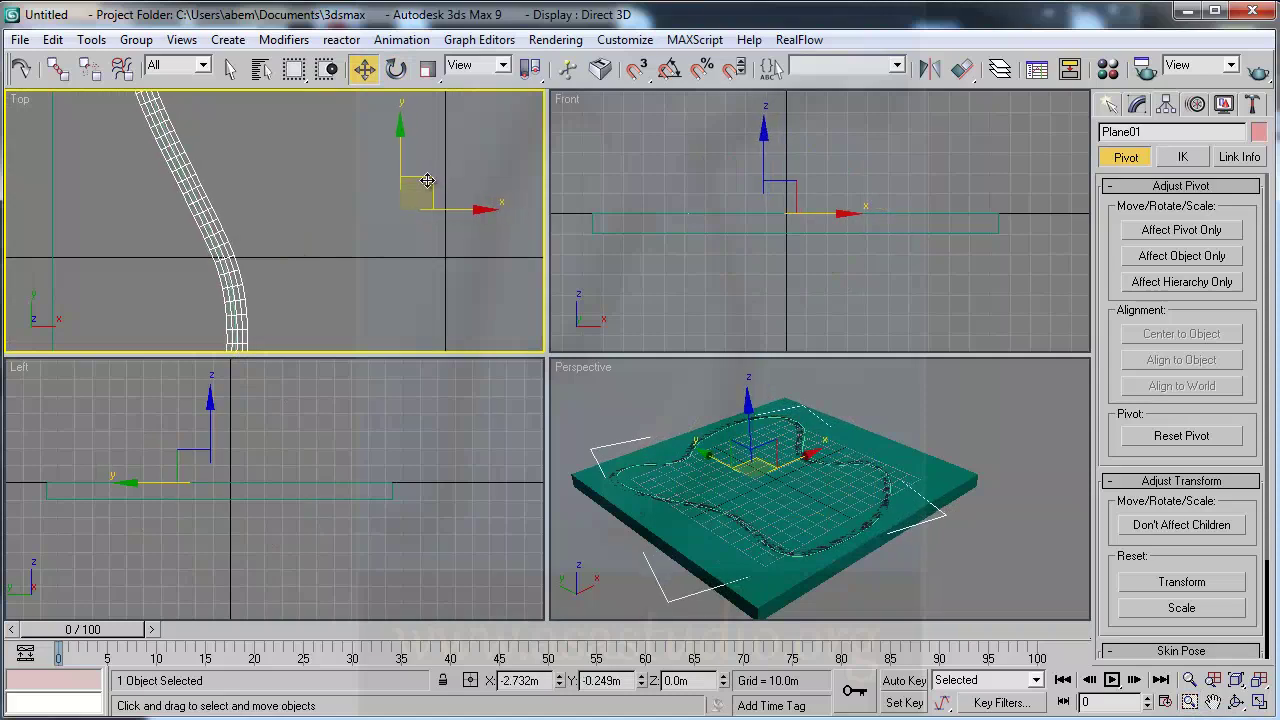
drag(427, 180, 426, 180)
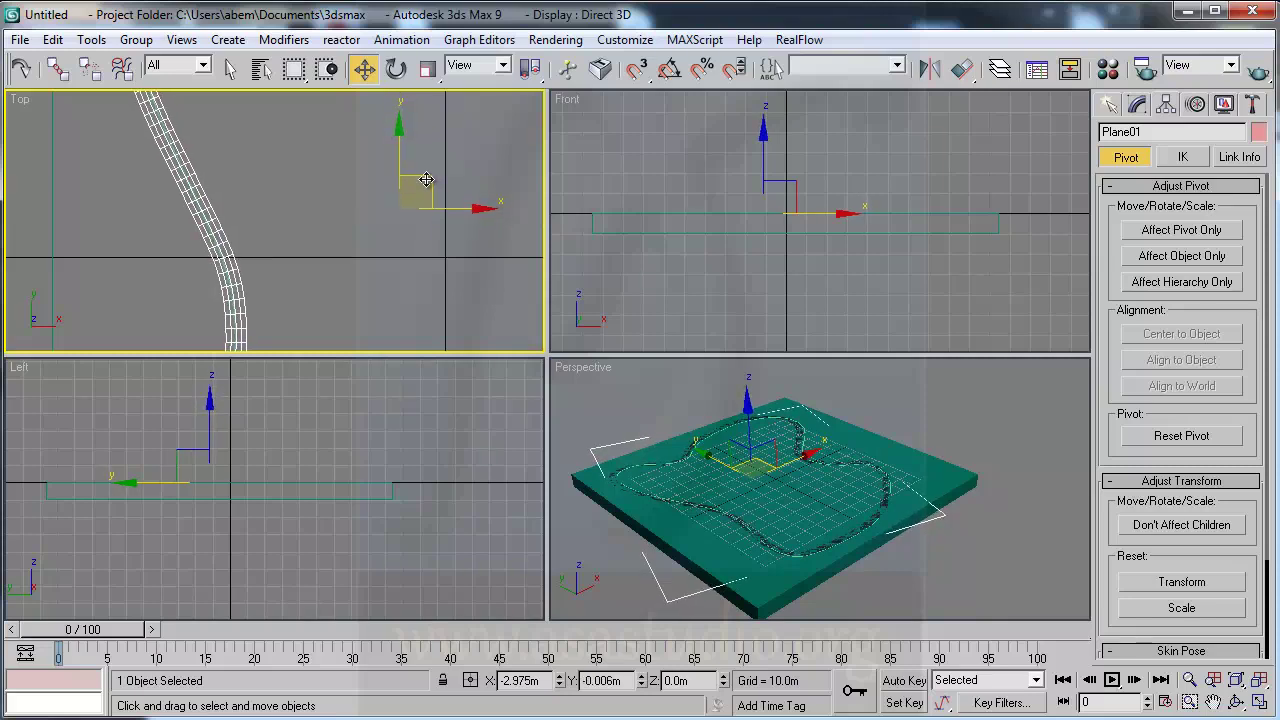
click(1238, 705)
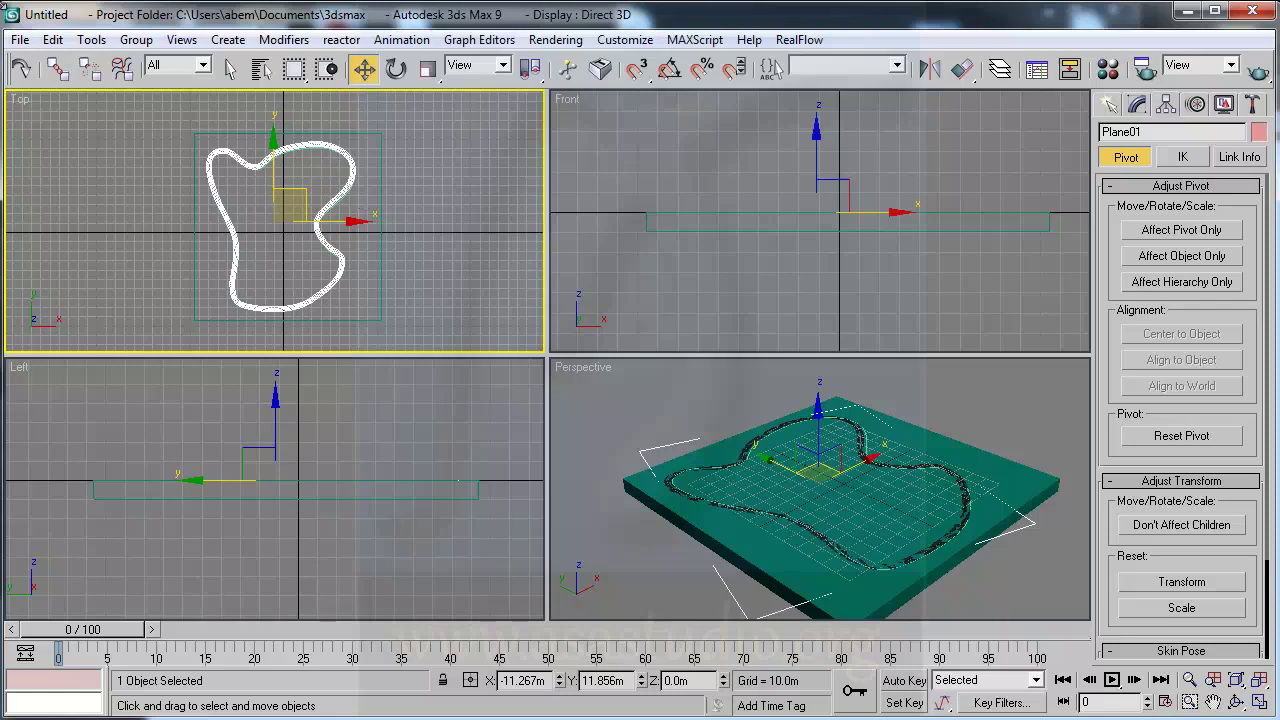
- Save the scene as road.max in Desktop\unity_mobil\max_file
click(21, 40)
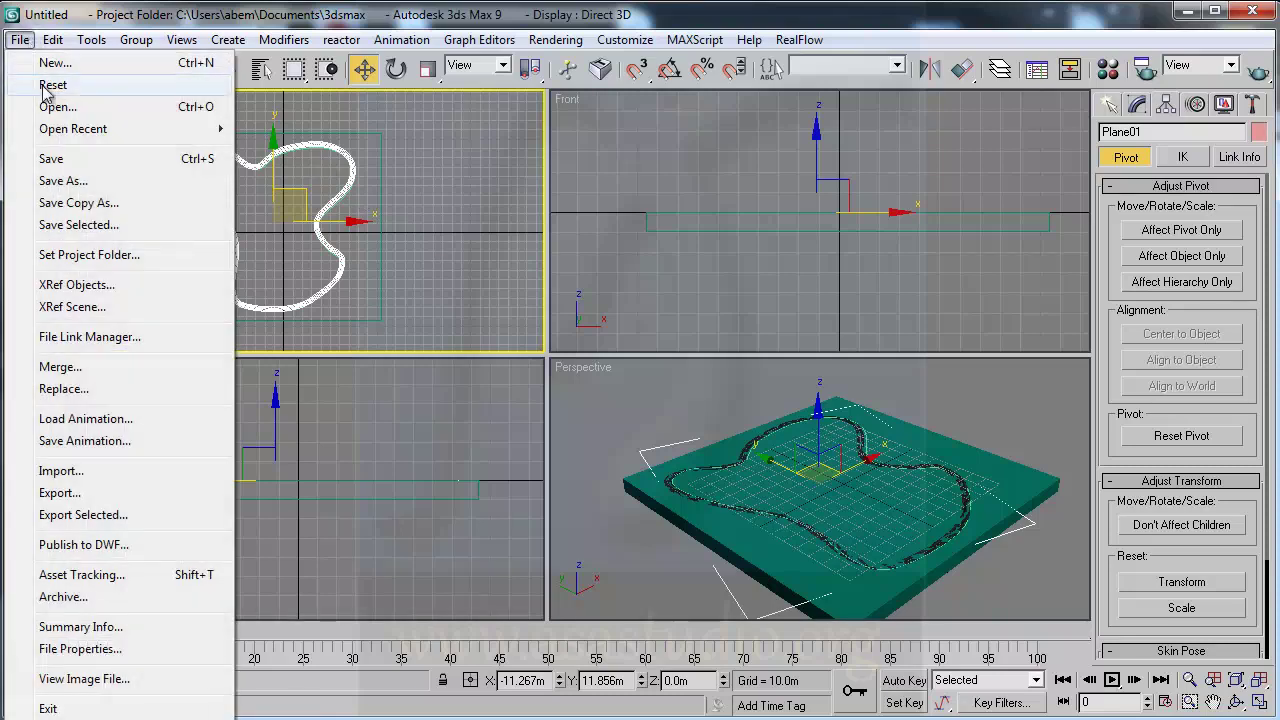
click(47, 166)
click(147, 131)
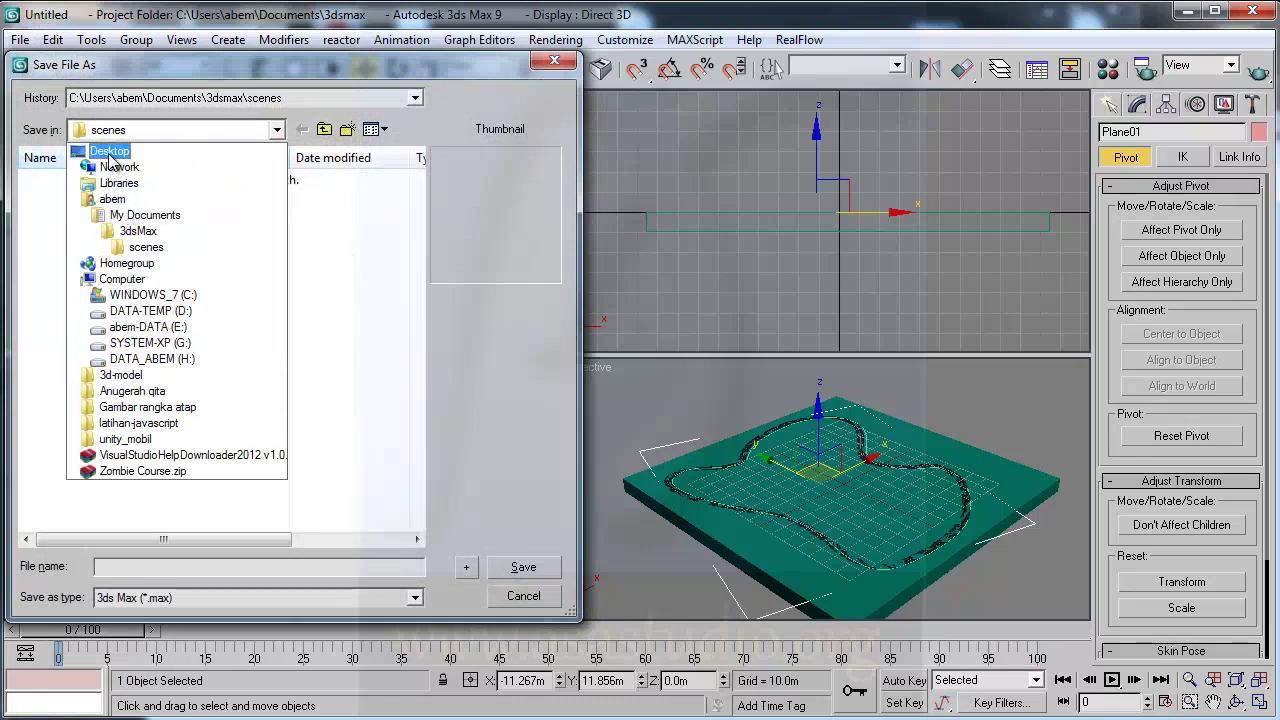
click(109, 150)
double_click(72, 350)
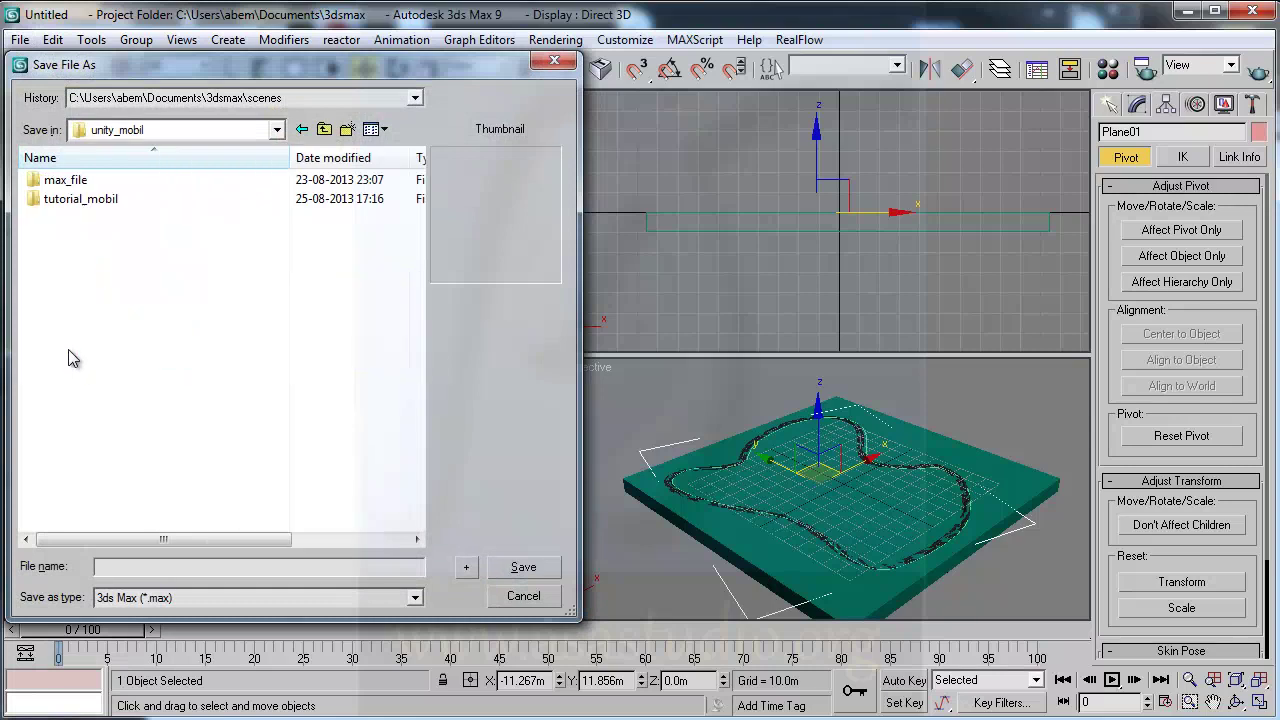
double_click(65, 182)
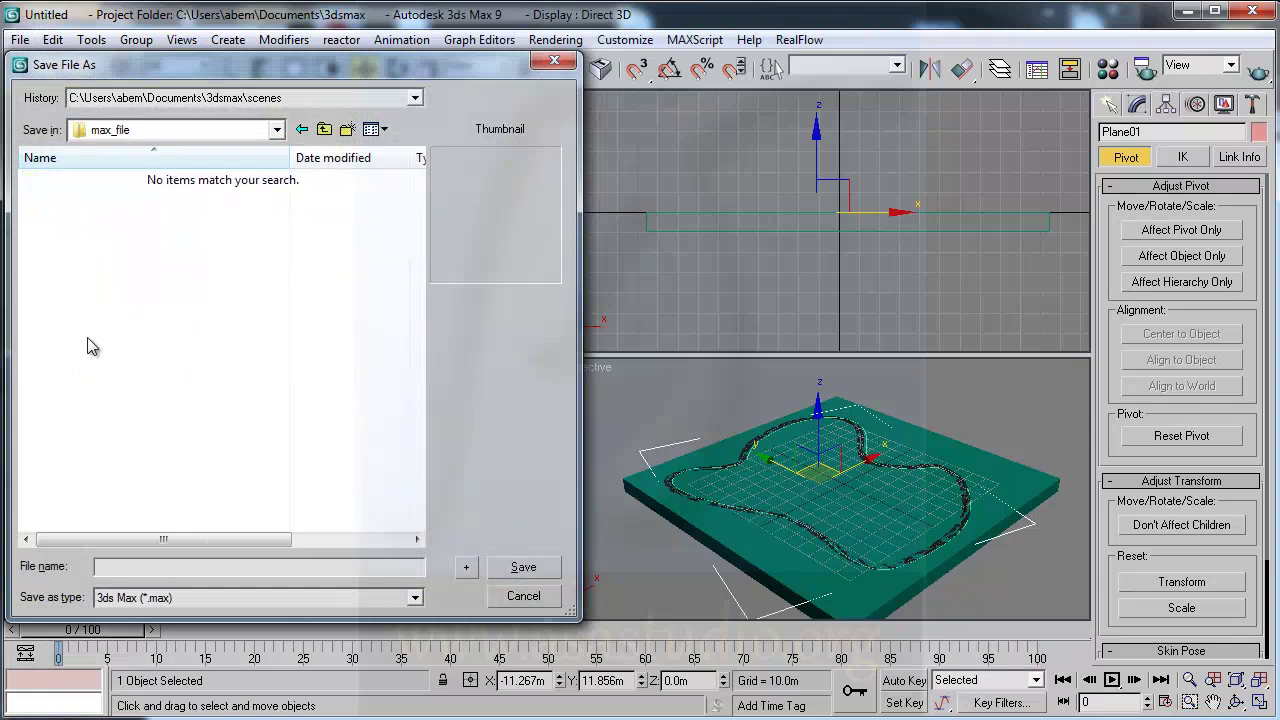
click(157, 569)
text(road)
click(525, 568)
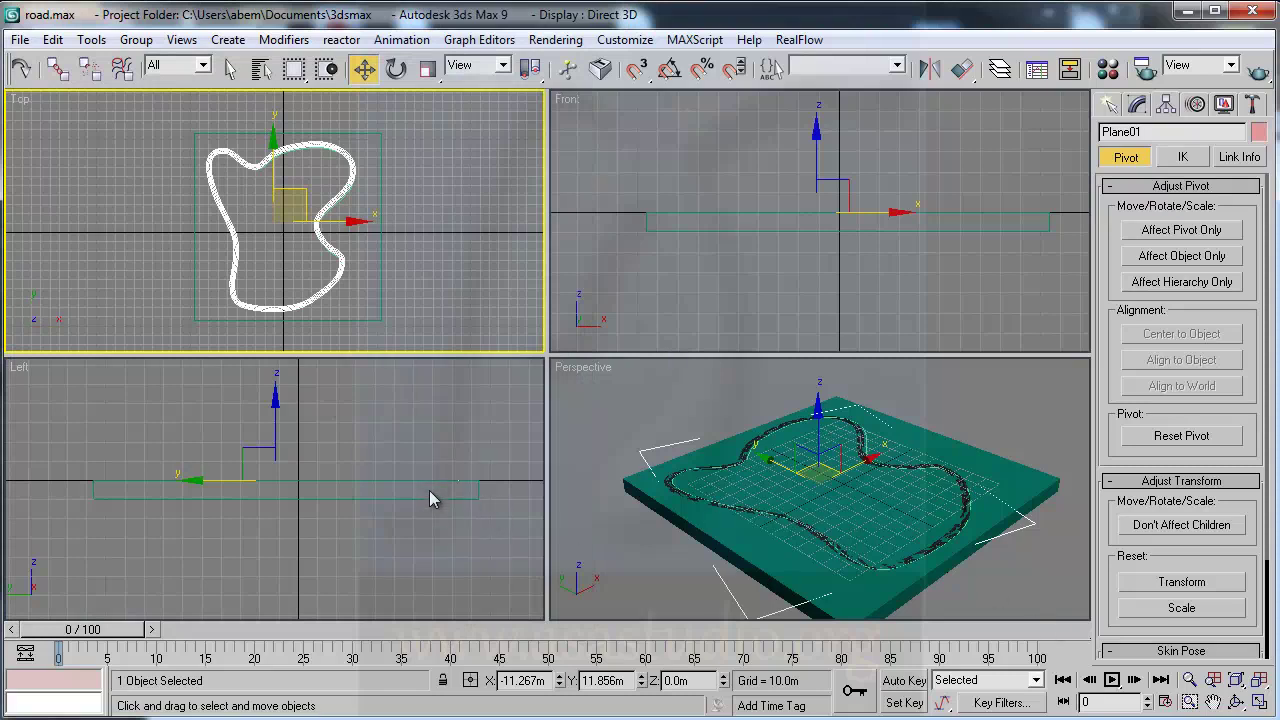
- Select Line01 by name and rename it Road
key(h)
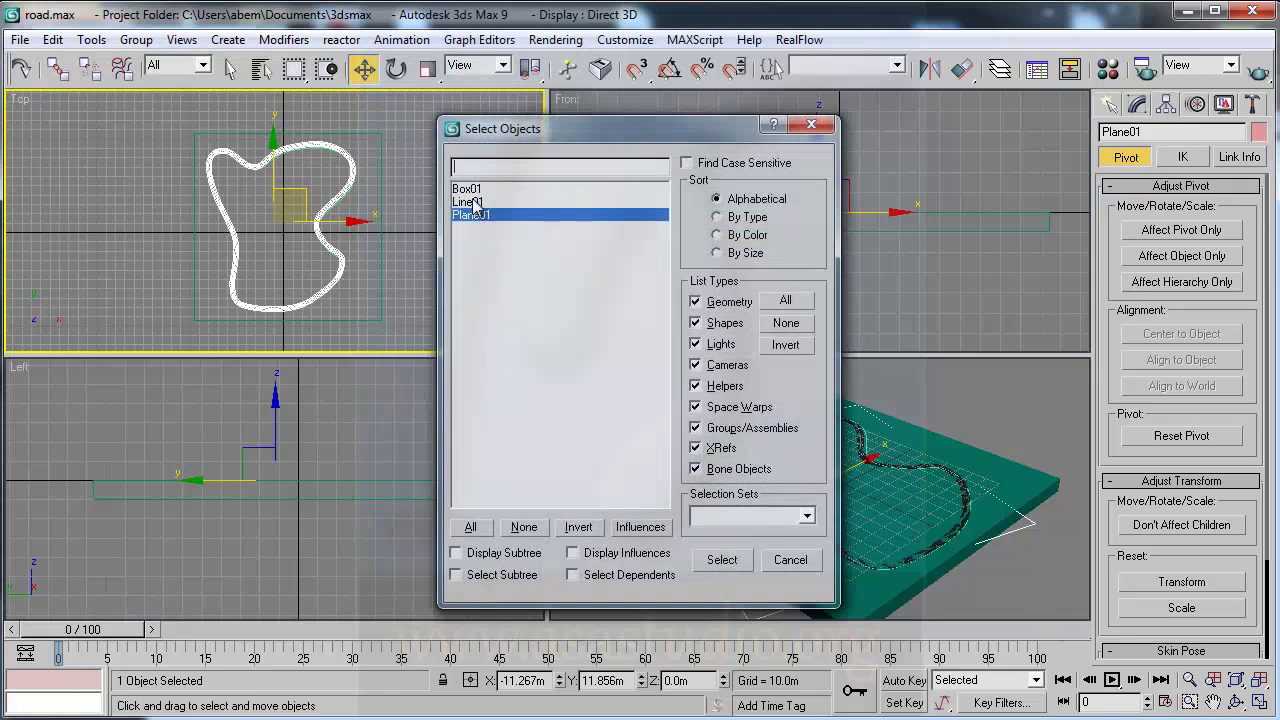
click(478, 203)
click(724, 561)
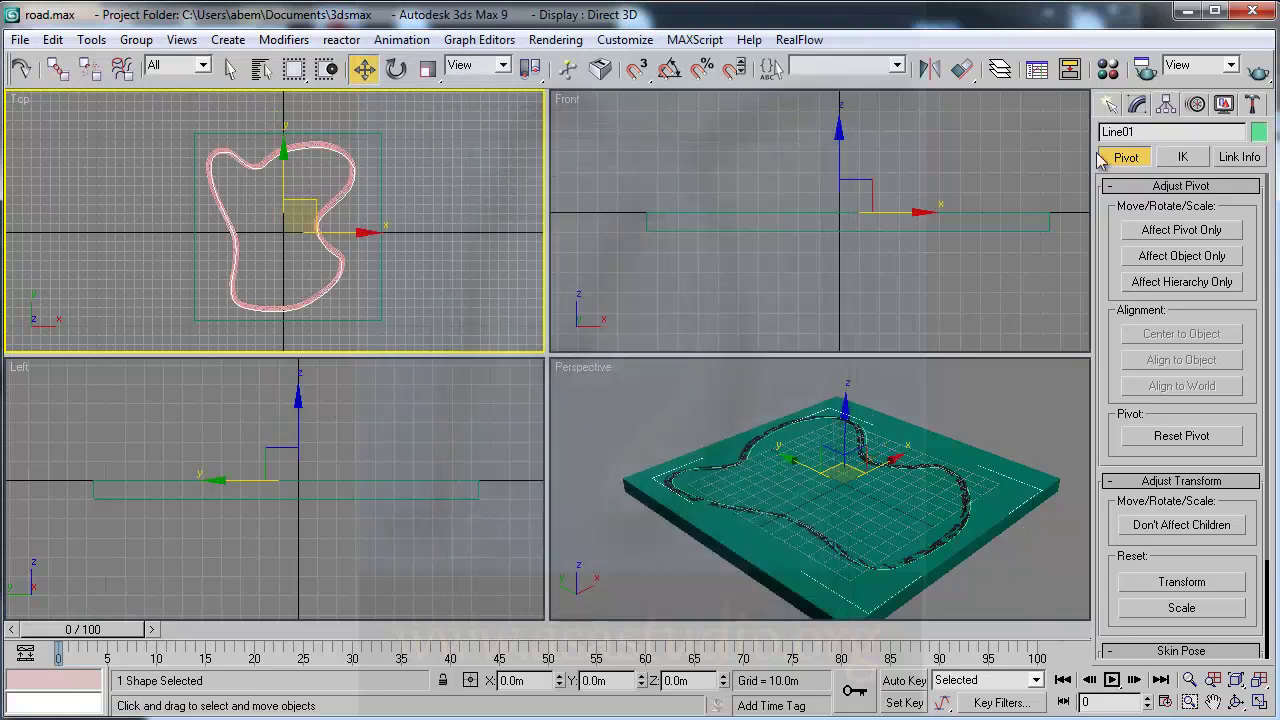
click(1155, 132)
text(Ro)
text(ad)
- Shift-scale a copy of Road to about 105% and name it RoadOuter
click(427, 70)
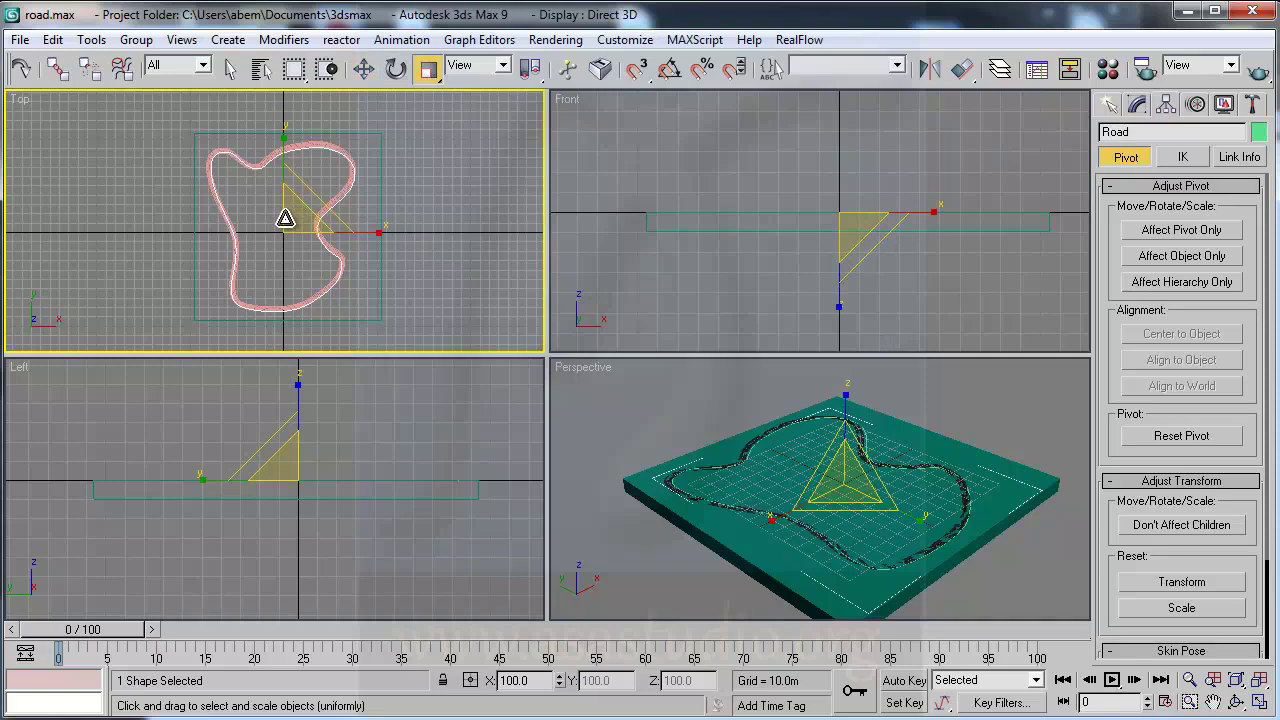
drag(285, 218, 294, 211)
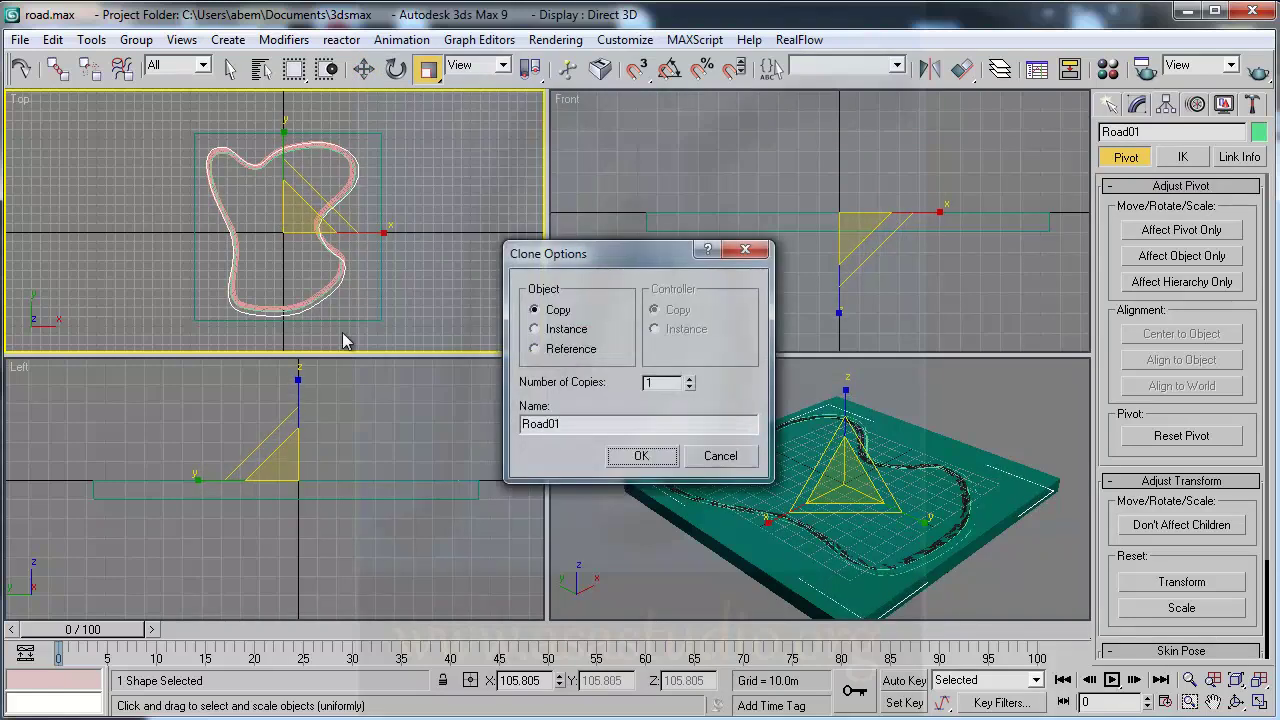
click(641, 456)
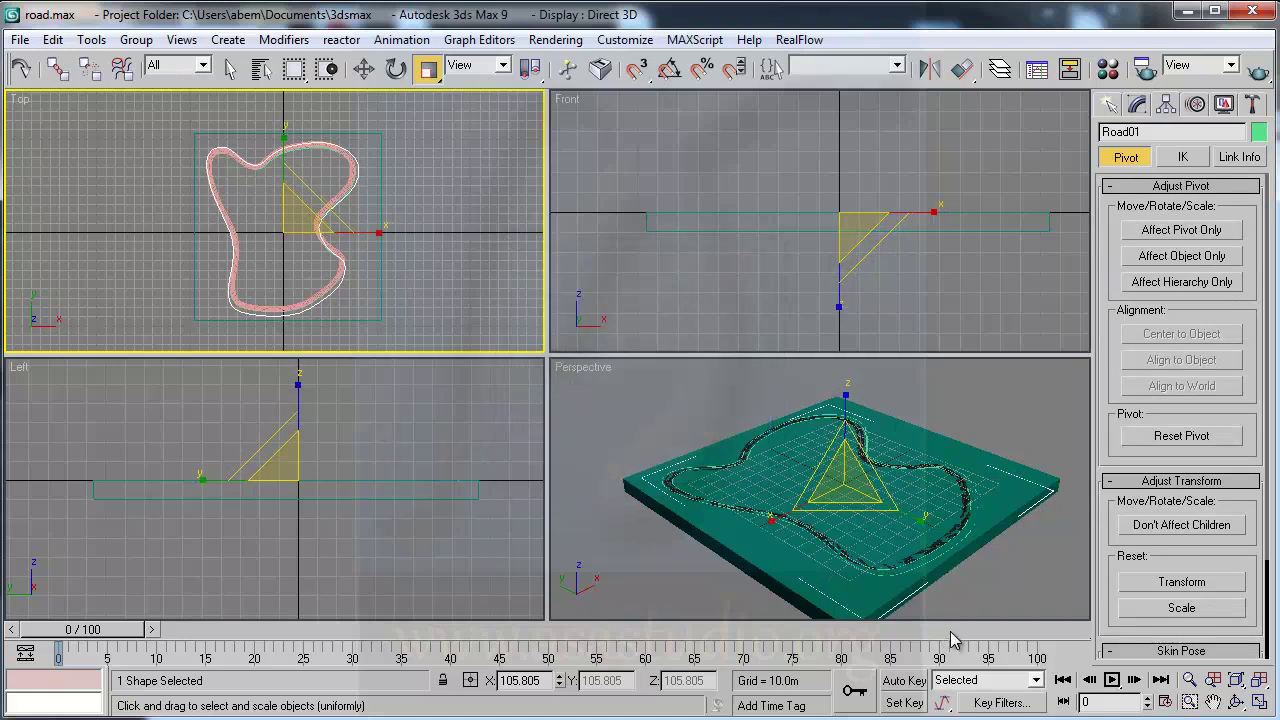
click(358, 305)
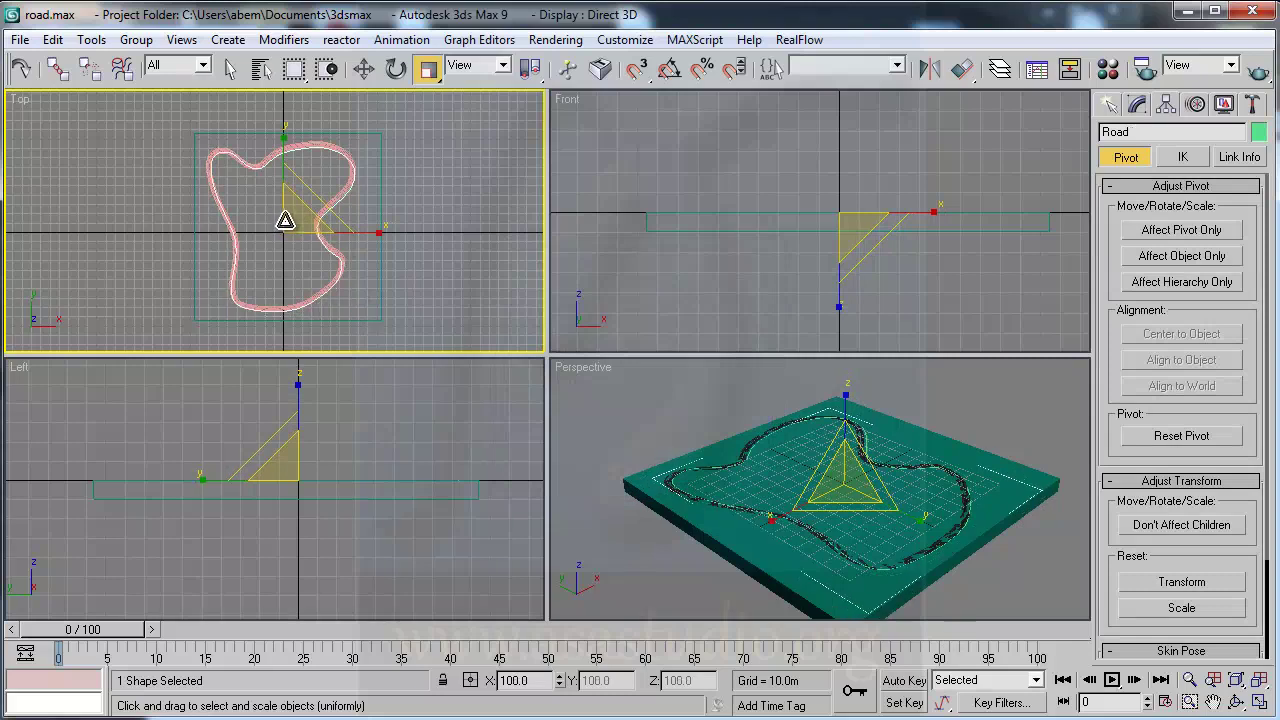
drag(285, 220, 285, 212)
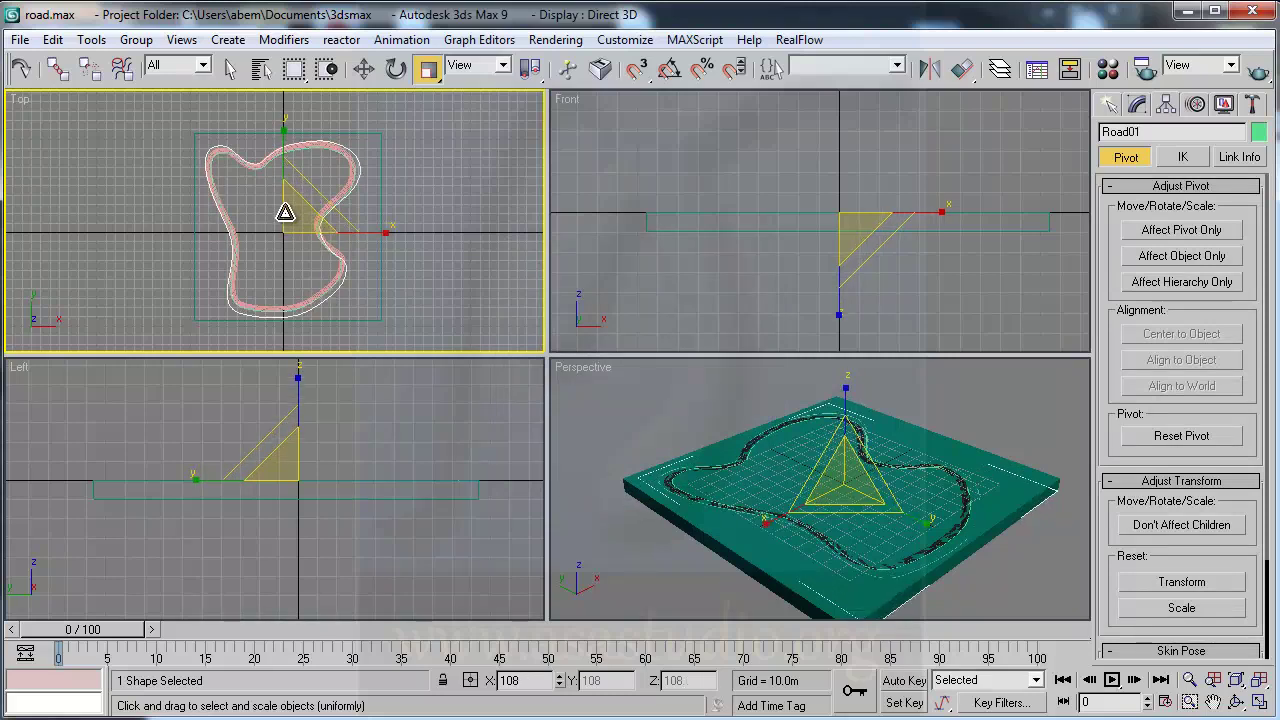
drag(285, 212, 286, 215)
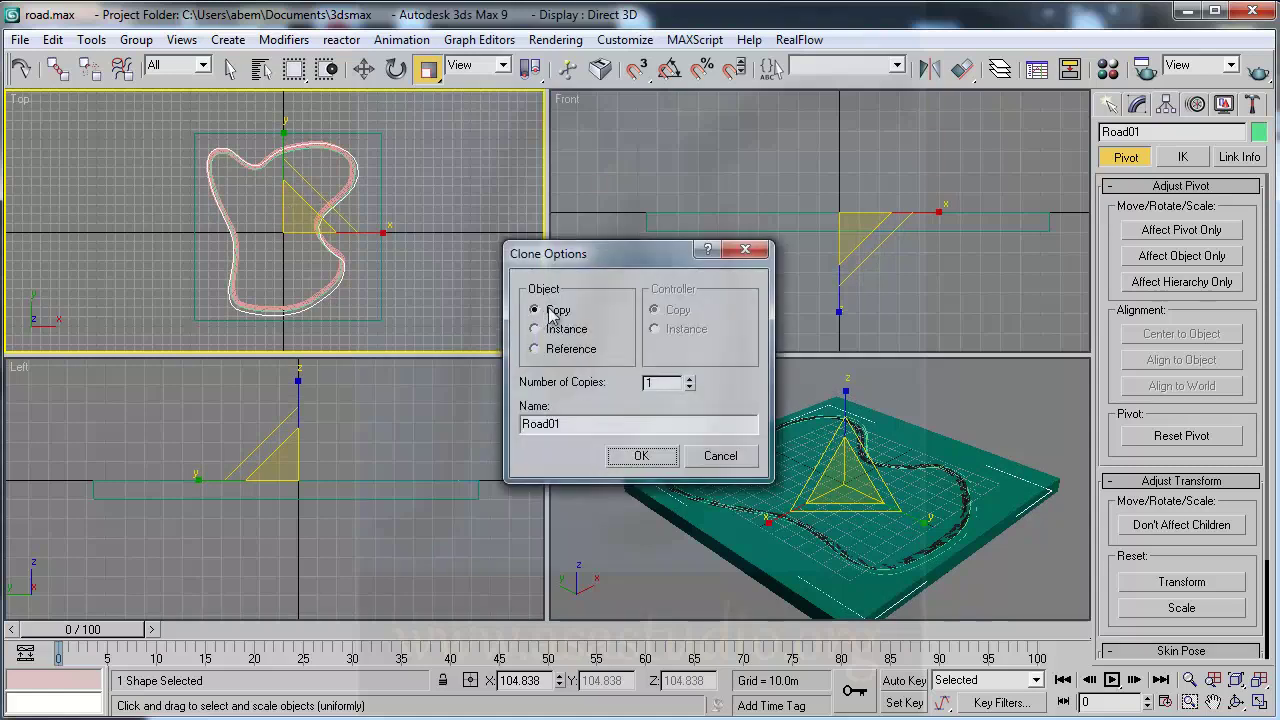
click(580, 421)
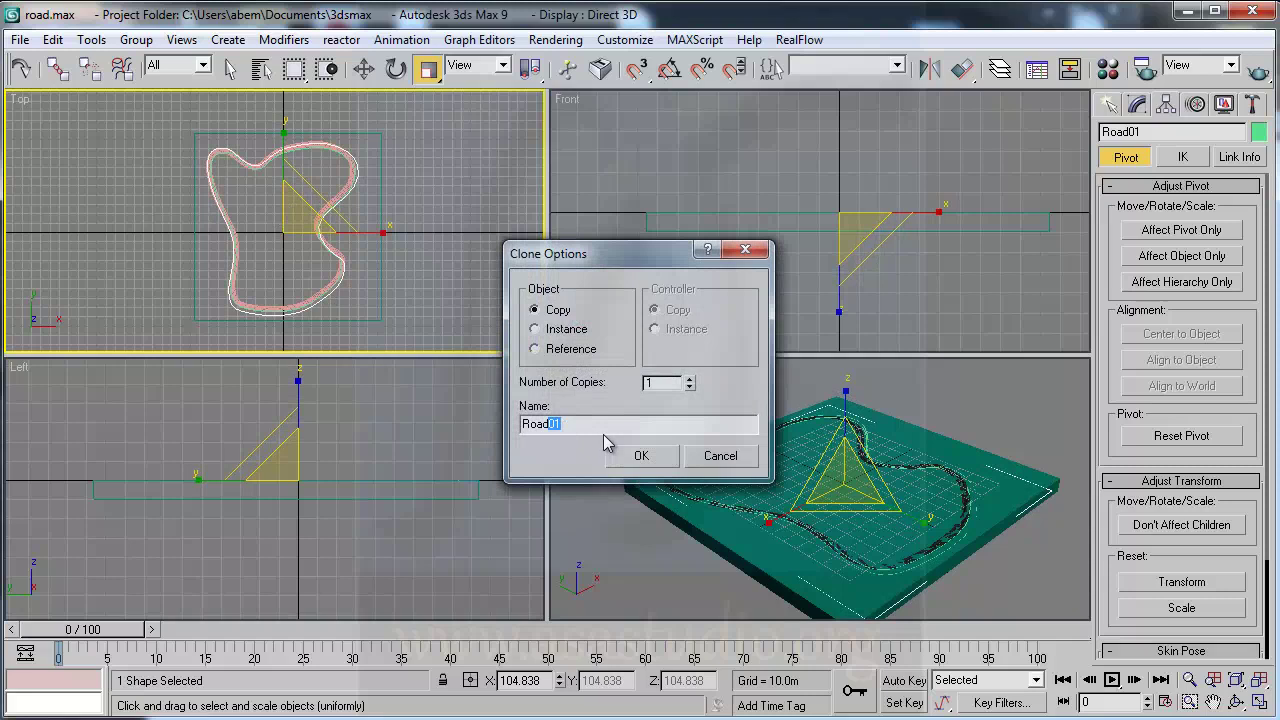
text(Outer)
click(658, 463)
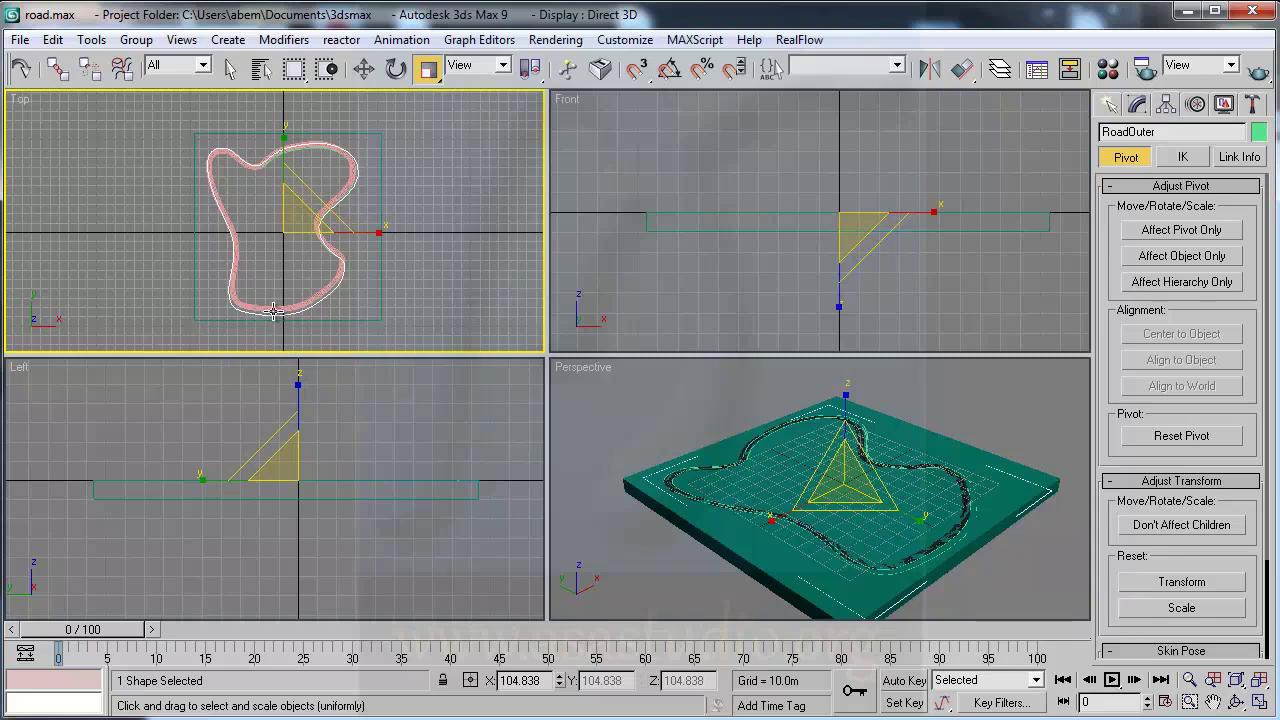
click(363, 68)
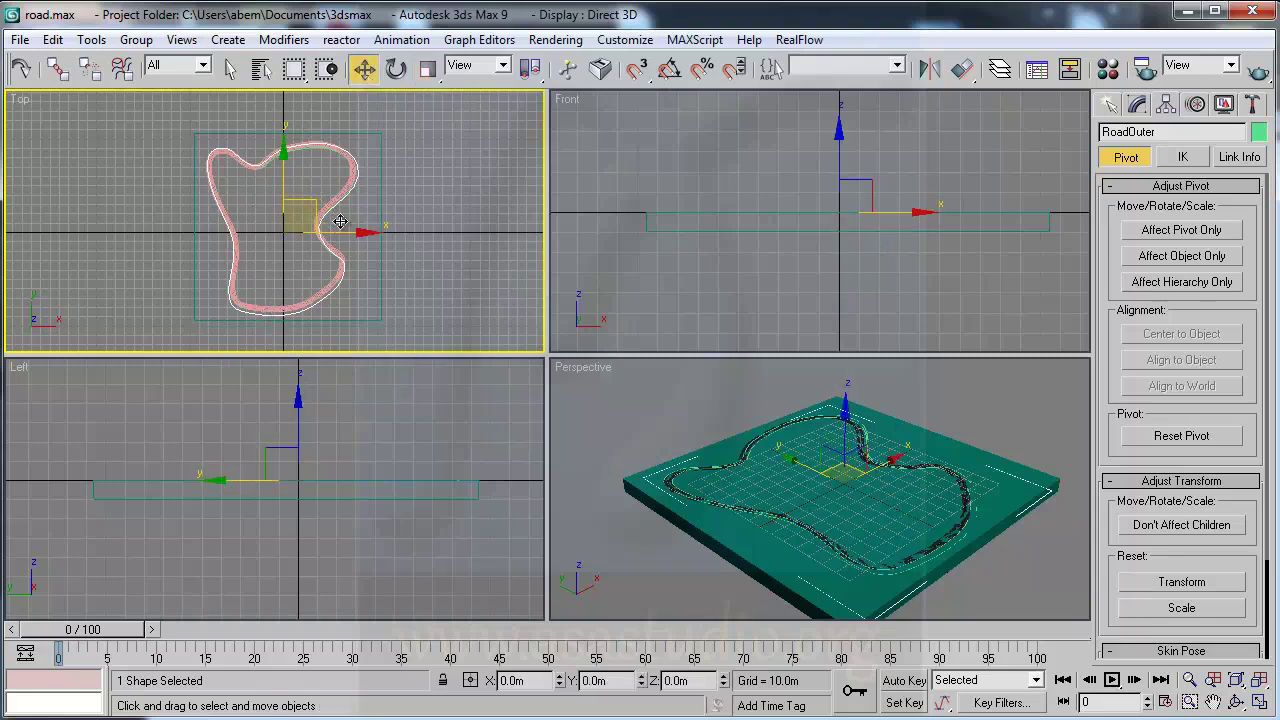
- Nudge Plane01 slightly along Y, then zoom and pan the Top view onto the loop's bottom
click(284, 305)
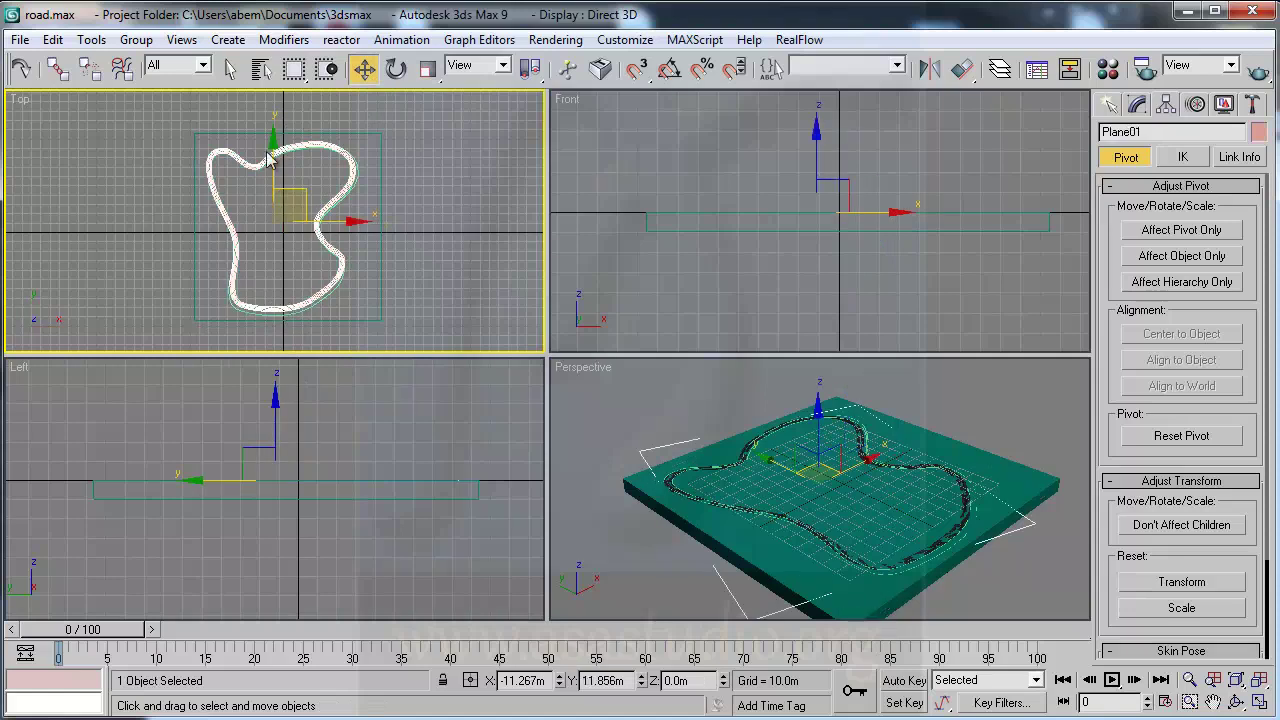
drag(270, 138, 270, 141)
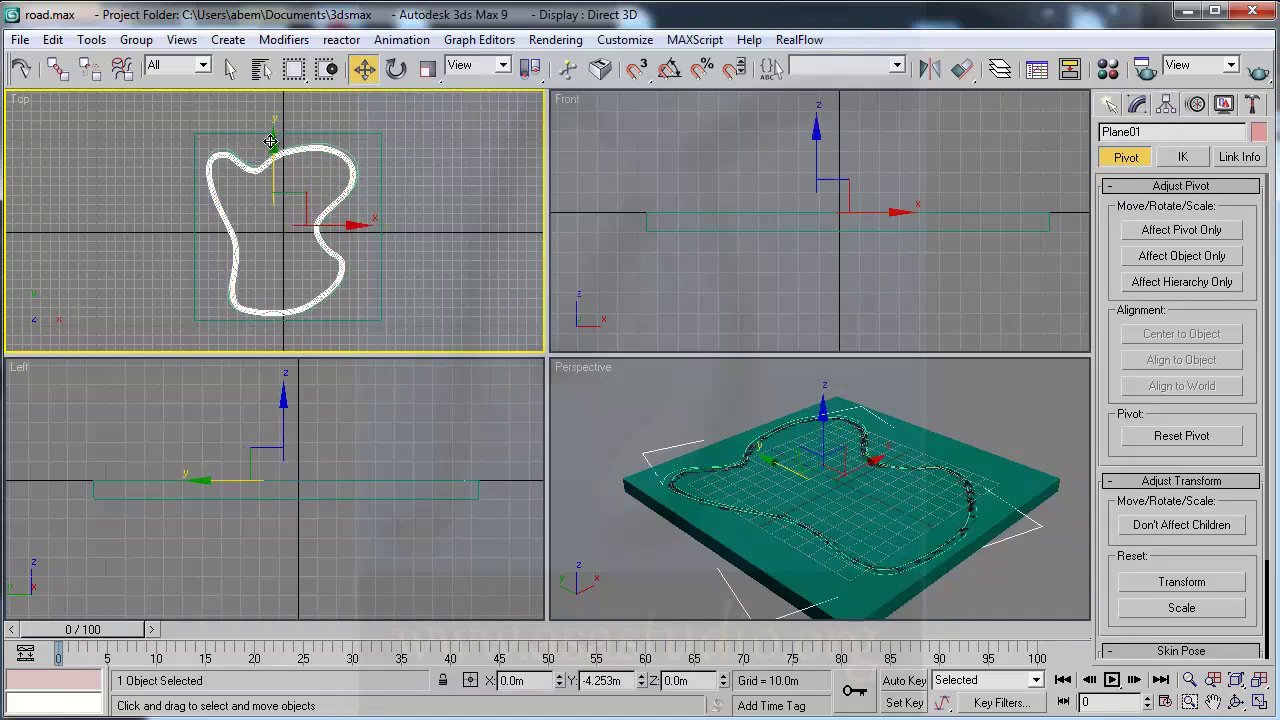
click(1189, 703)
drag(190, 228, 380, 285)
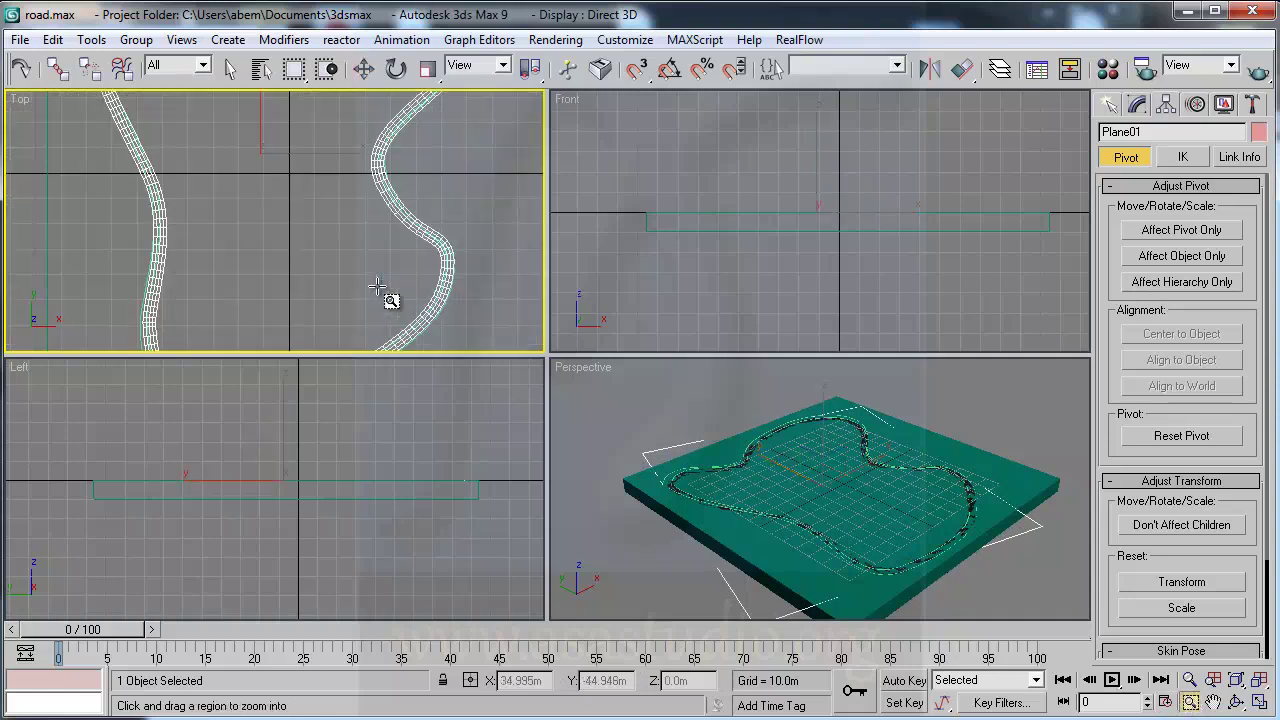
click(1213, 703)
mouse_move(388, 320)
mouse_down()
mouse_move(354, 271)
mouse_move(351, 226)
mouse_up()
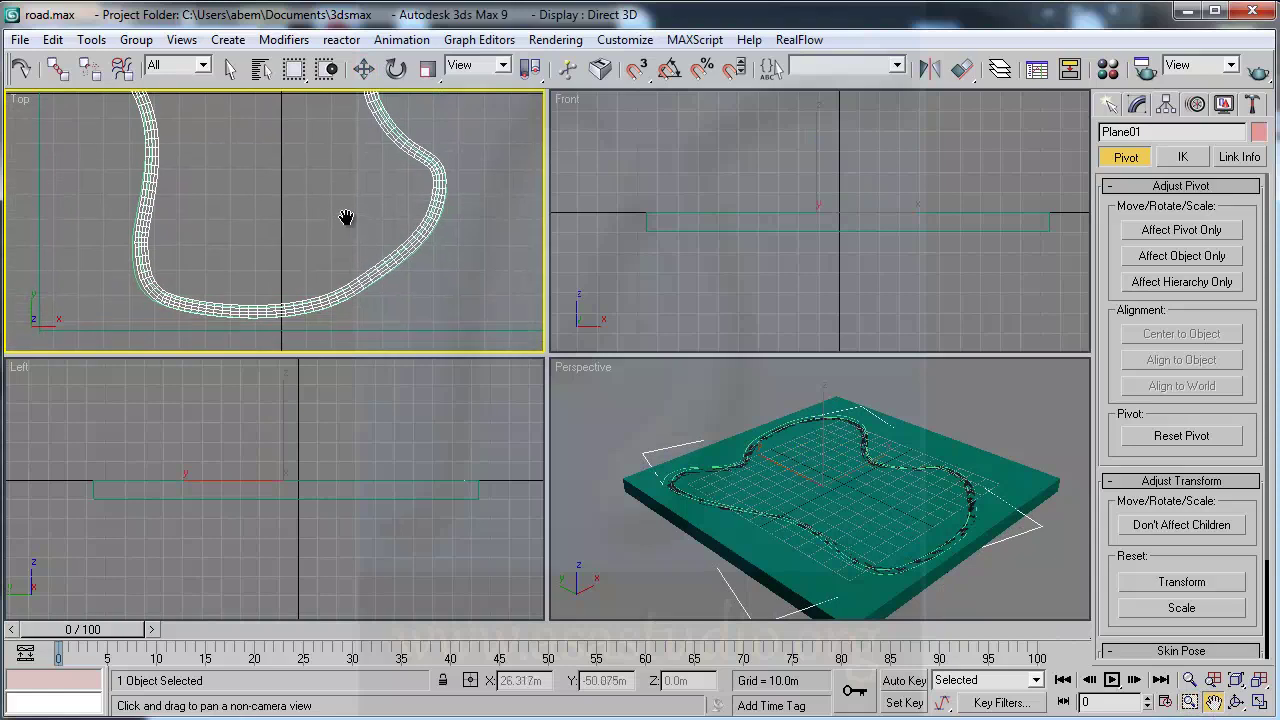
key(w)
right_click(306, 206)
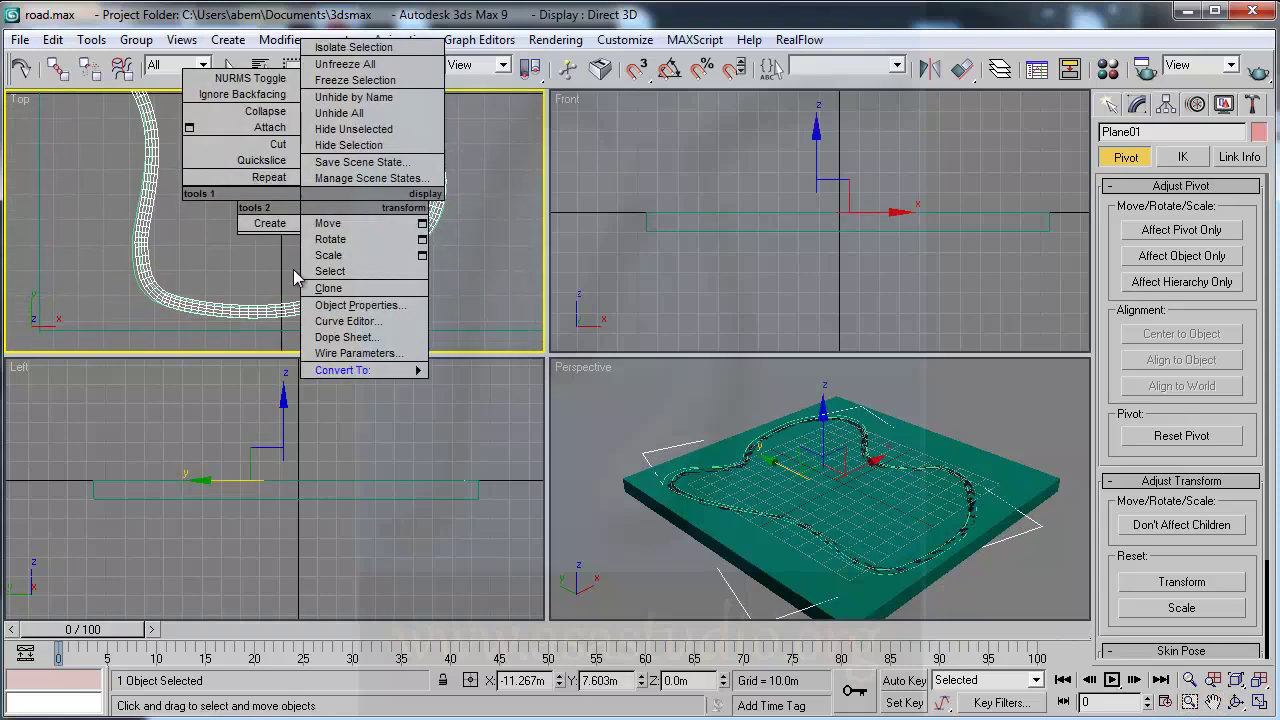
scroll(402, 279, down, 3)
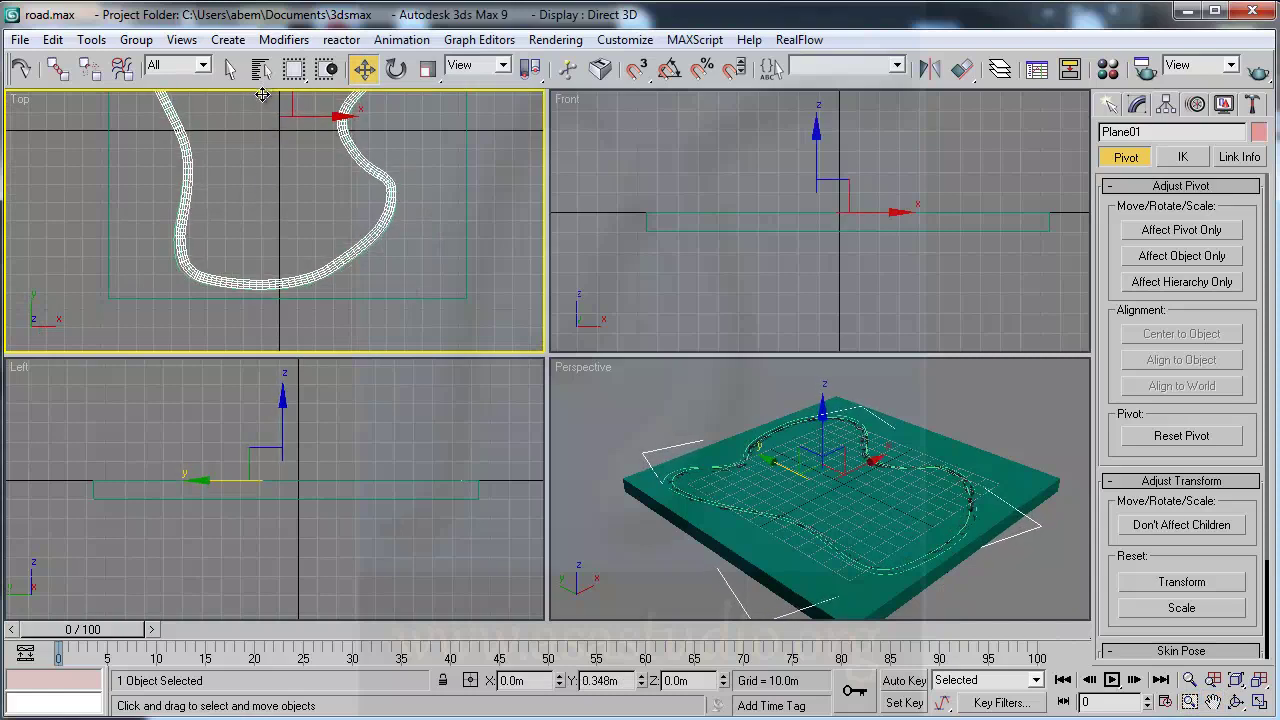
- Pan the Top view to the loop's top and select the RoadOuter spline
click(1213, 703)
drag(309, 199, 282, 337)
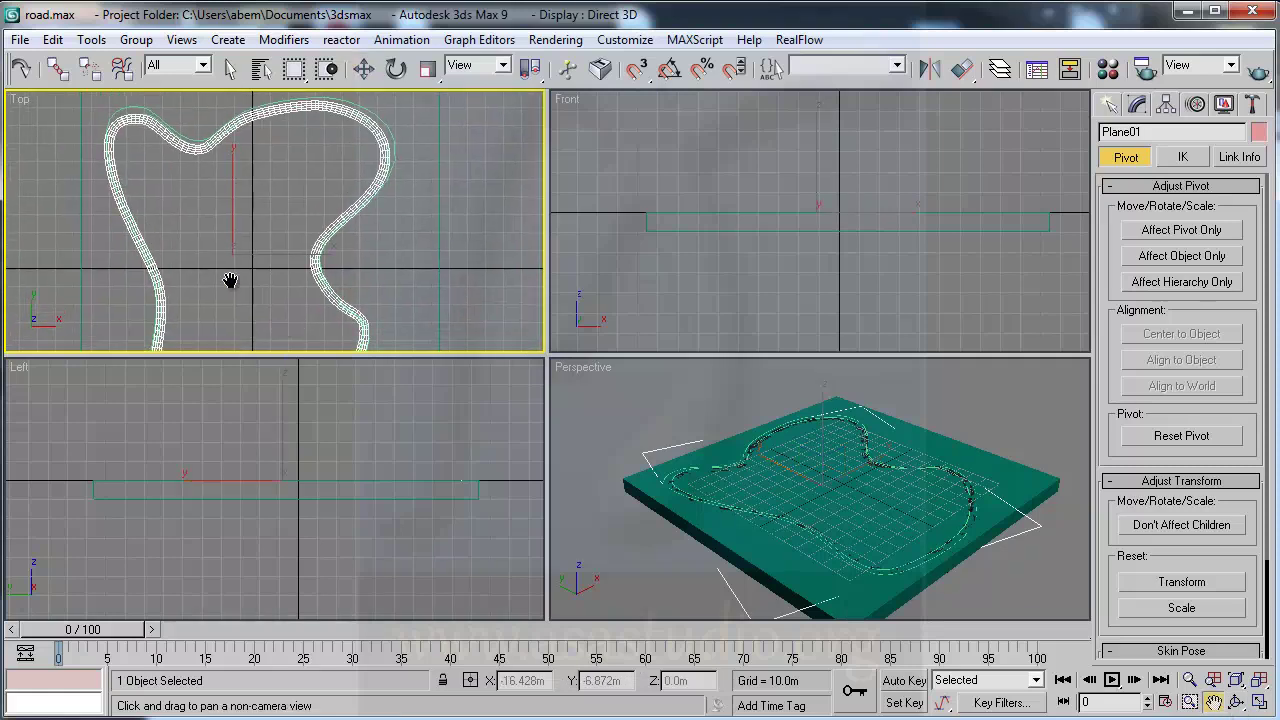
click(363, 68)
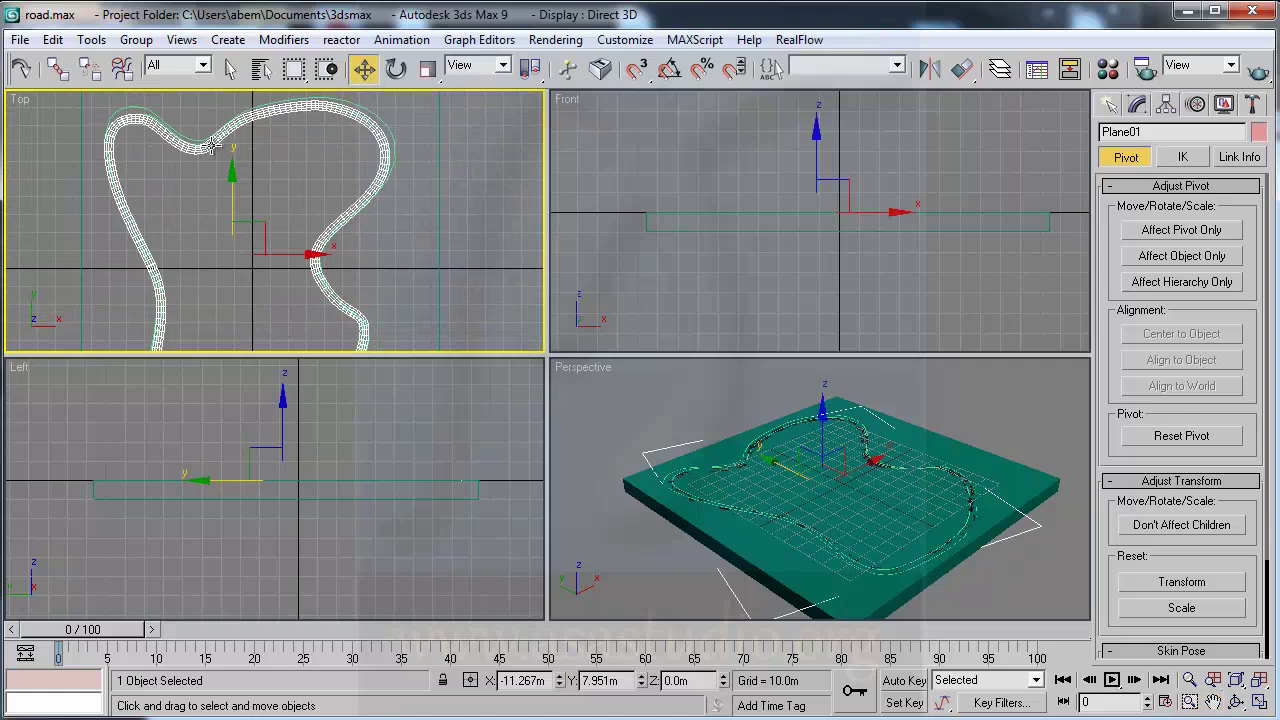
click(128, 106)
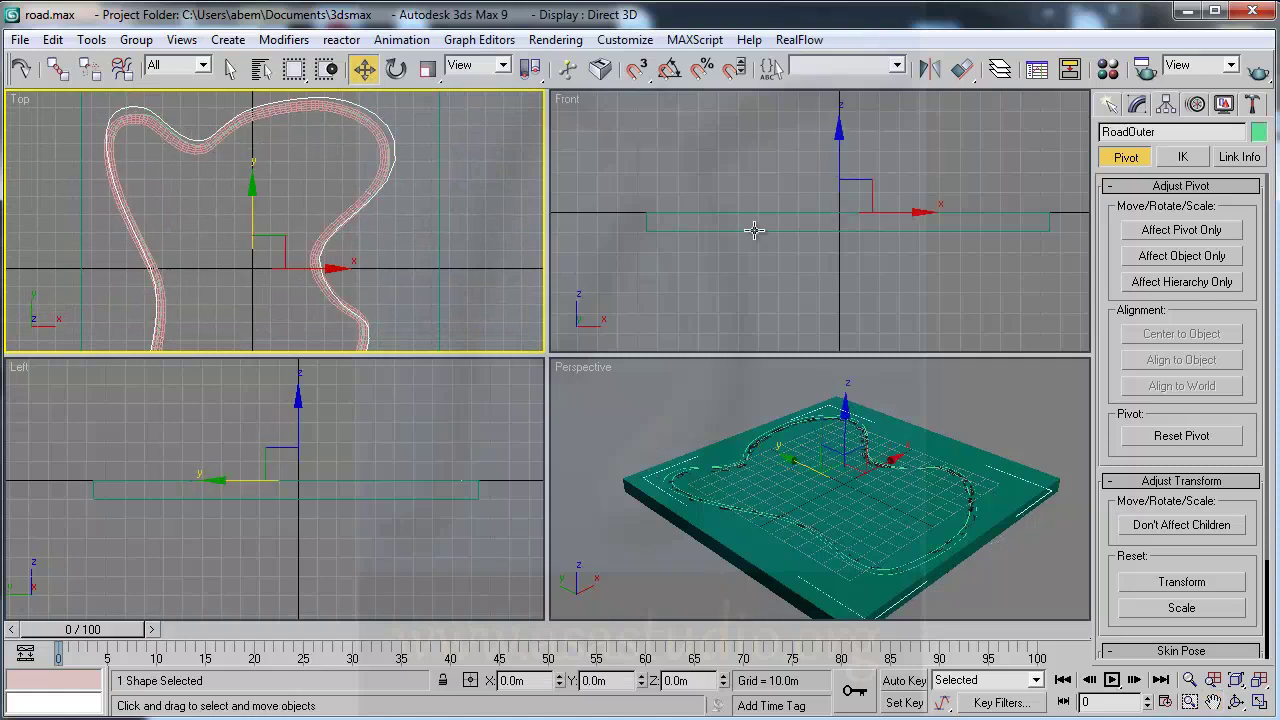
- In RoadOuter's Vertex mode, nudge the top-left bend and right-side vertices toward the road edge
click(1137, 106)
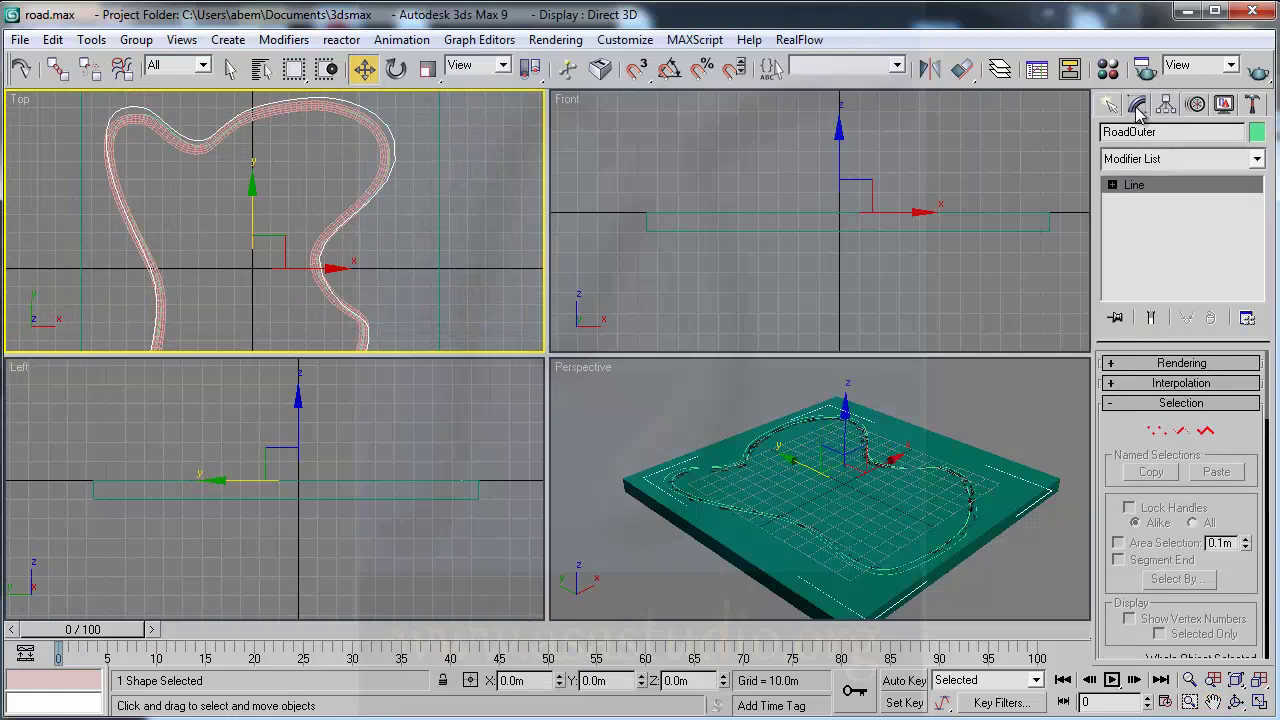
click(1156, 430)
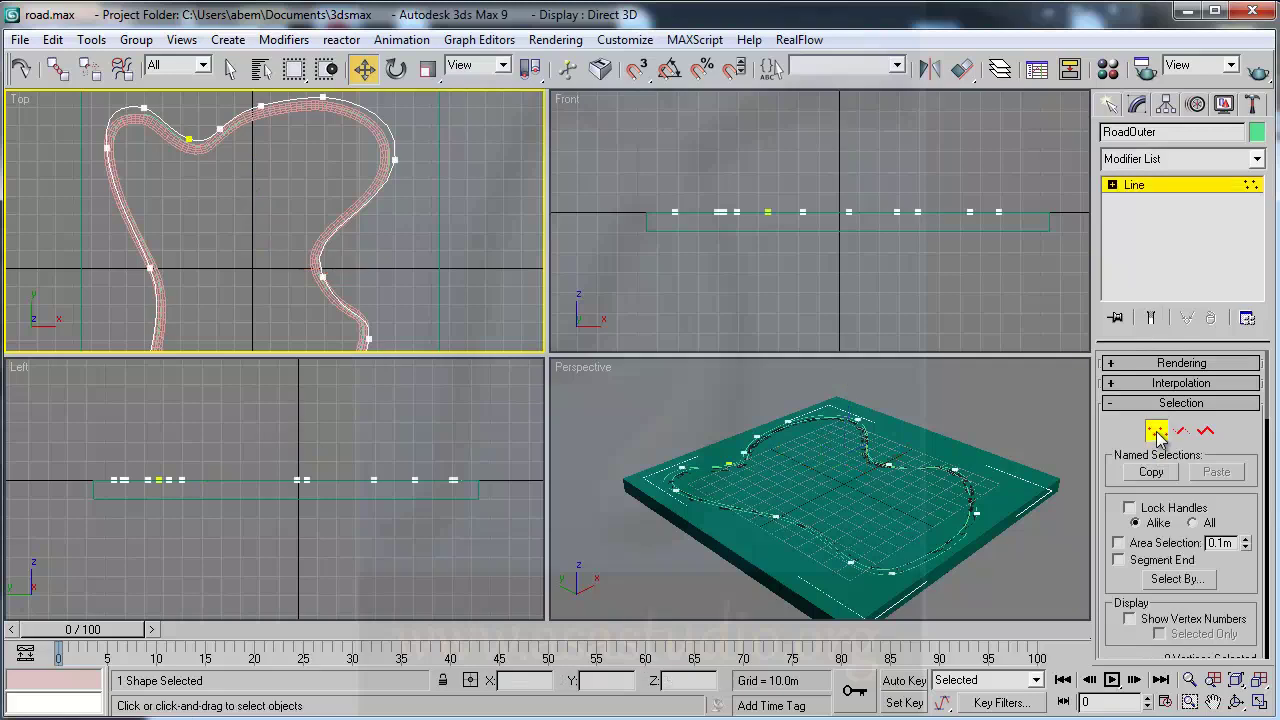
click(108, 148)
drag(135, 124, 172, 100)
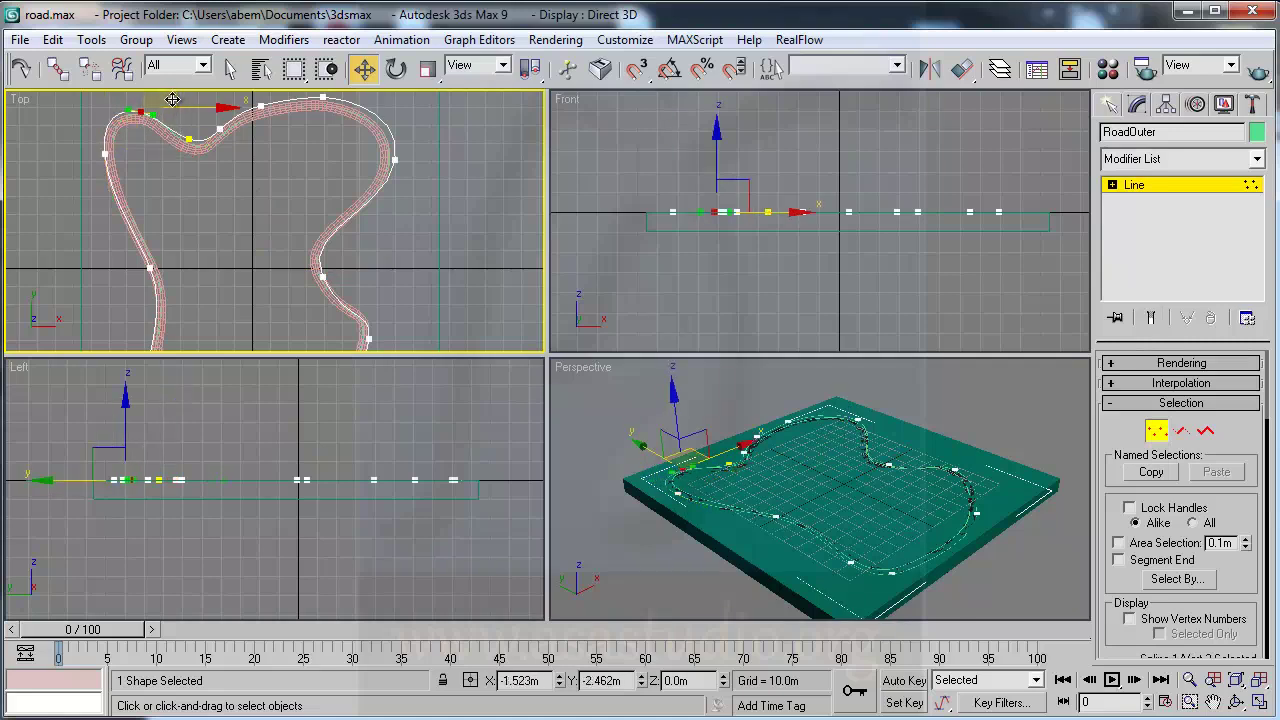
click(190, 140)
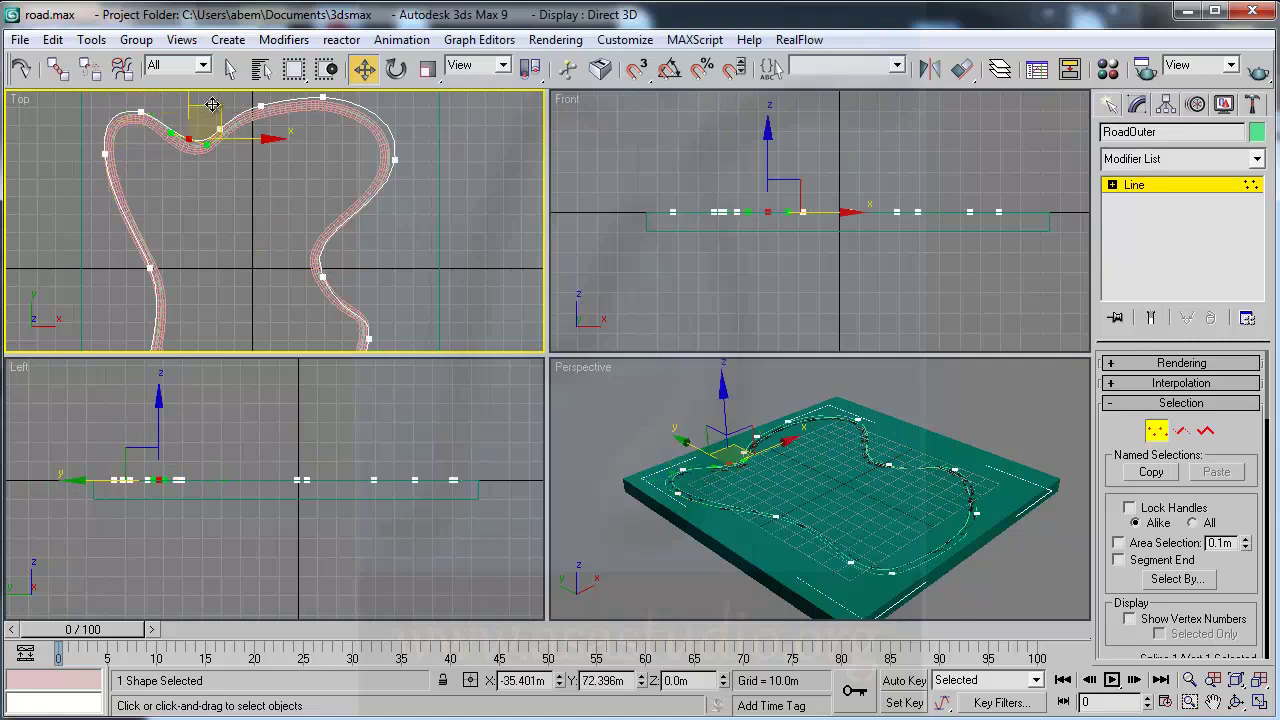
click(323, 97)
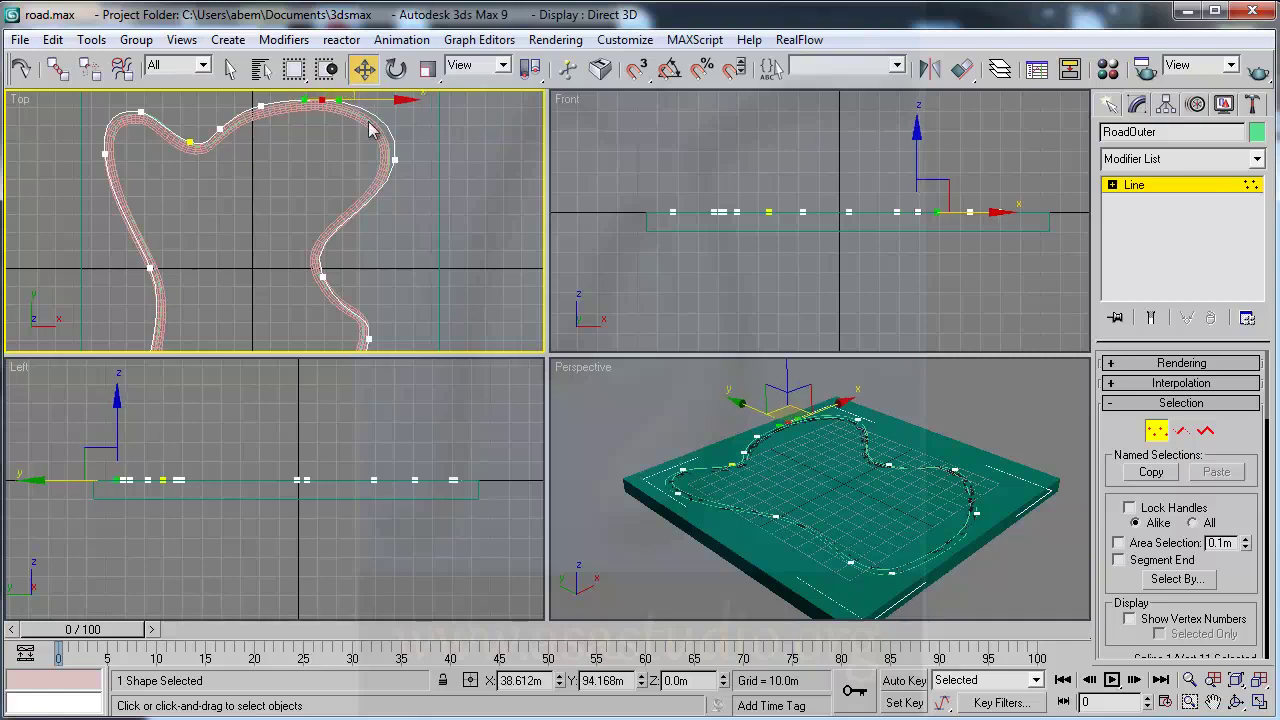
click(395, 160)
drag(420, 135, 420, 136)
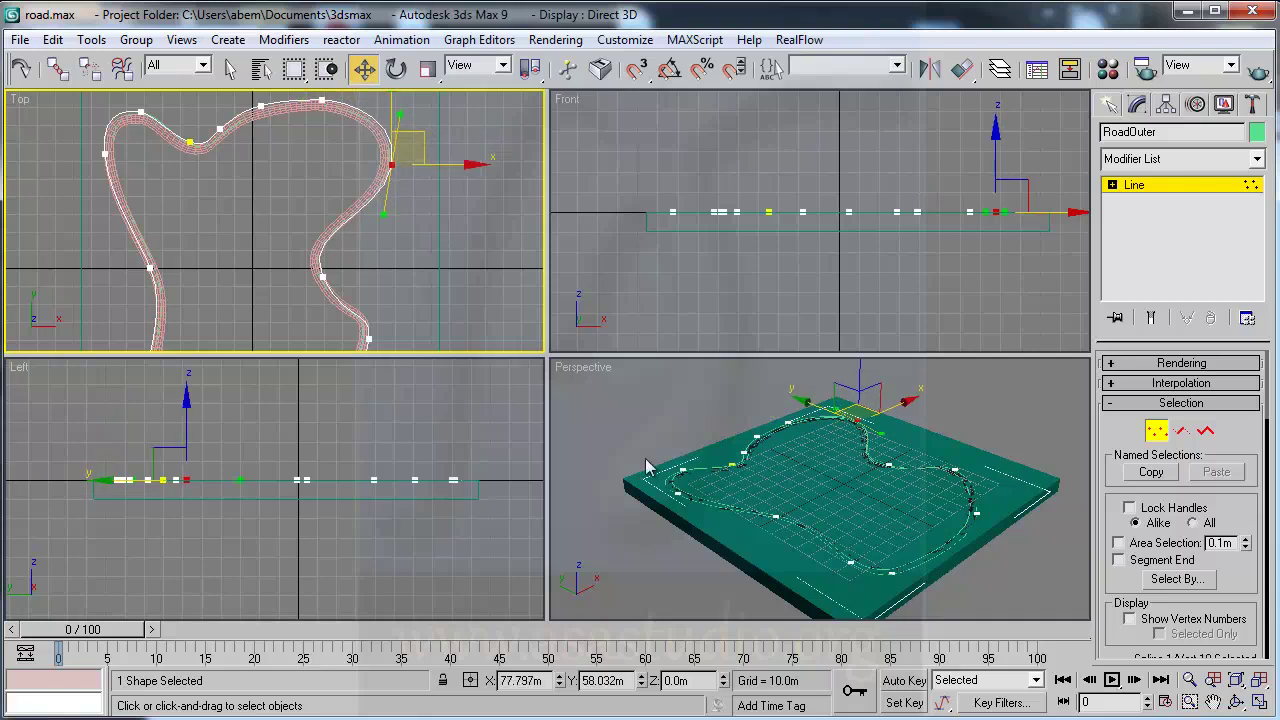
- Adjust the lower-right curve and left-side vertices, then exit Vertex mode
click(1218, 703)
mouse_move(463, 300)
mouse_down()
mouse_move(457, 177)
mouse_move(400, 178)
mouse_up()
right_click(445, 195)
click(369, 211)
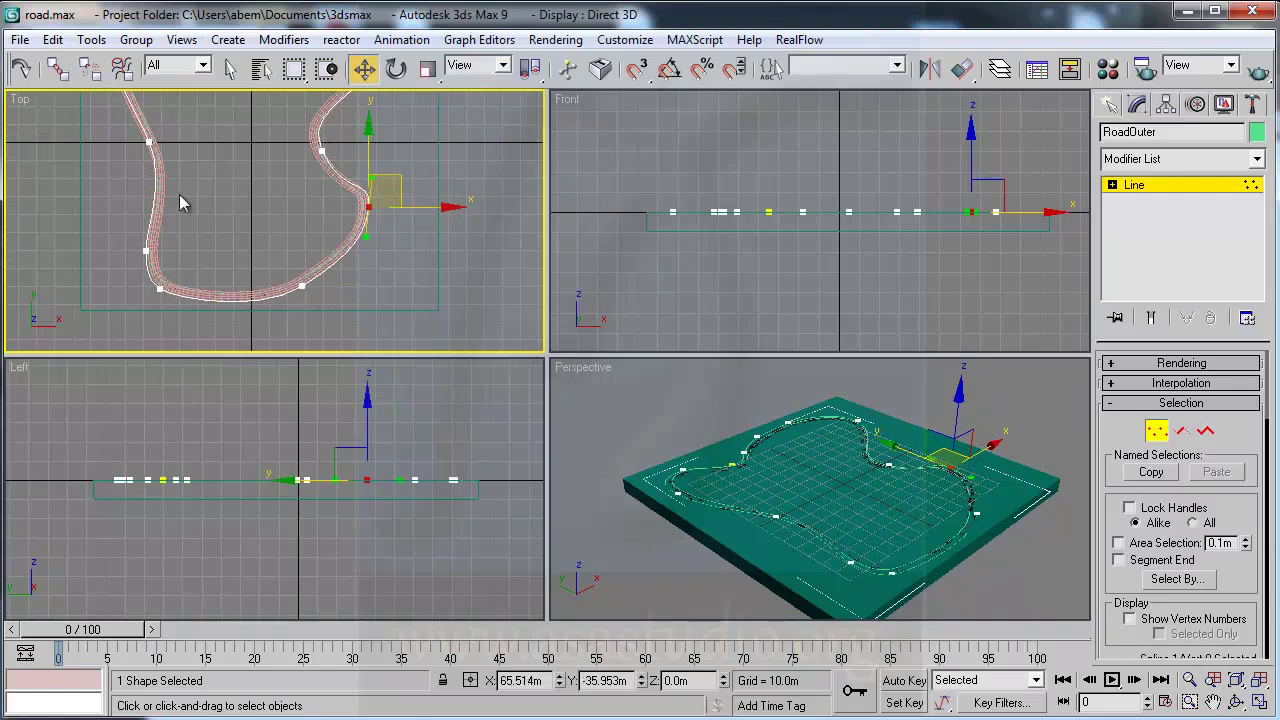
click(149, 142)
drag(176, 110, 173, 108)
click(1212, 701)
drag(247, 159, 315, 328)
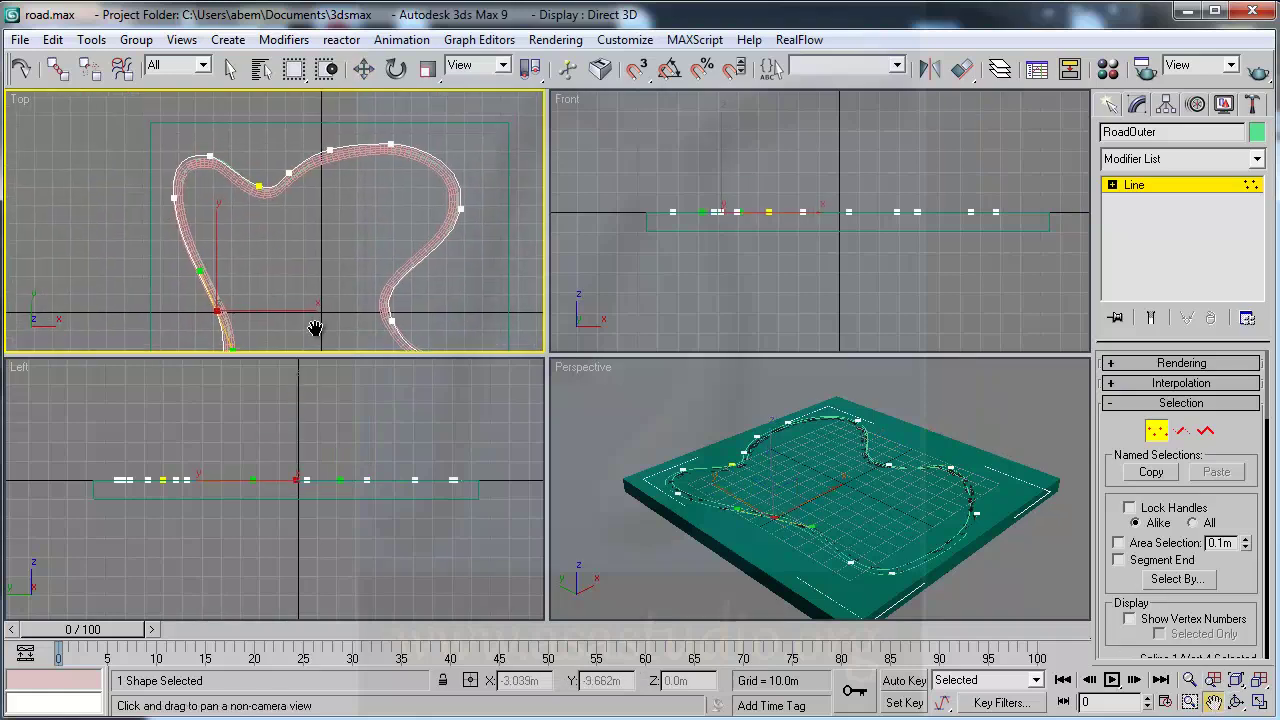
right_click(232, 280)
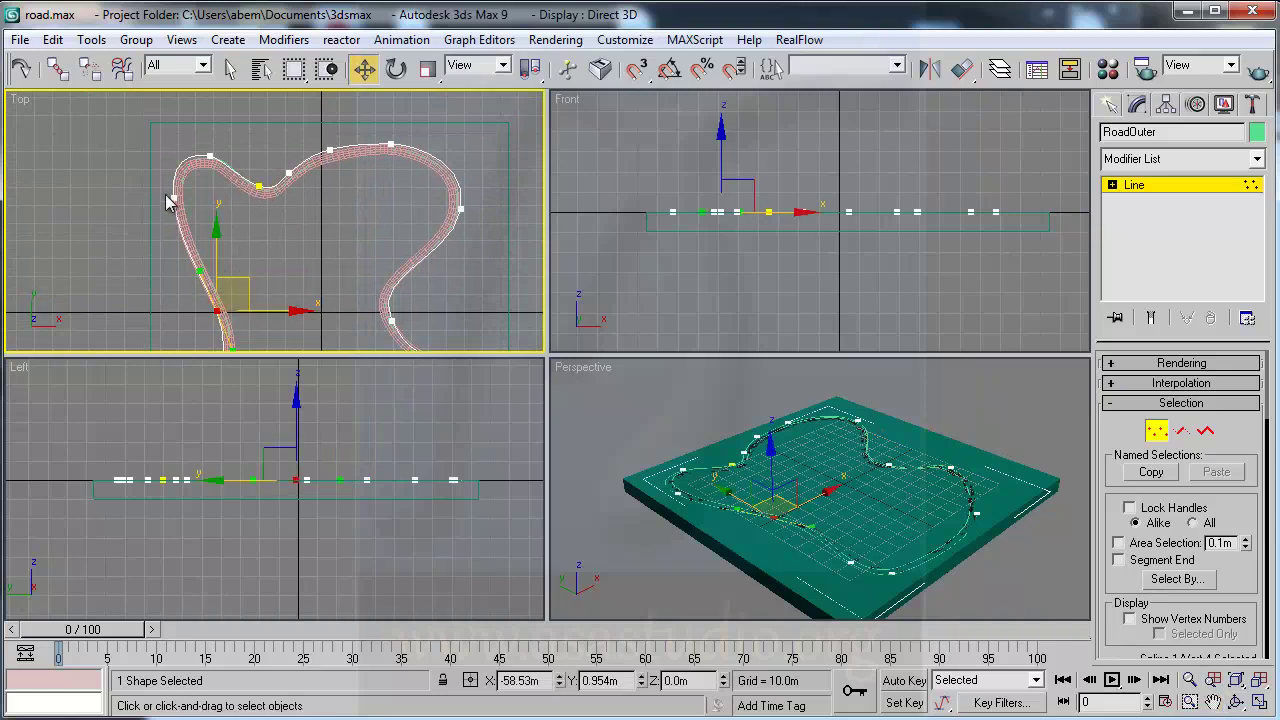
click(176, 284)
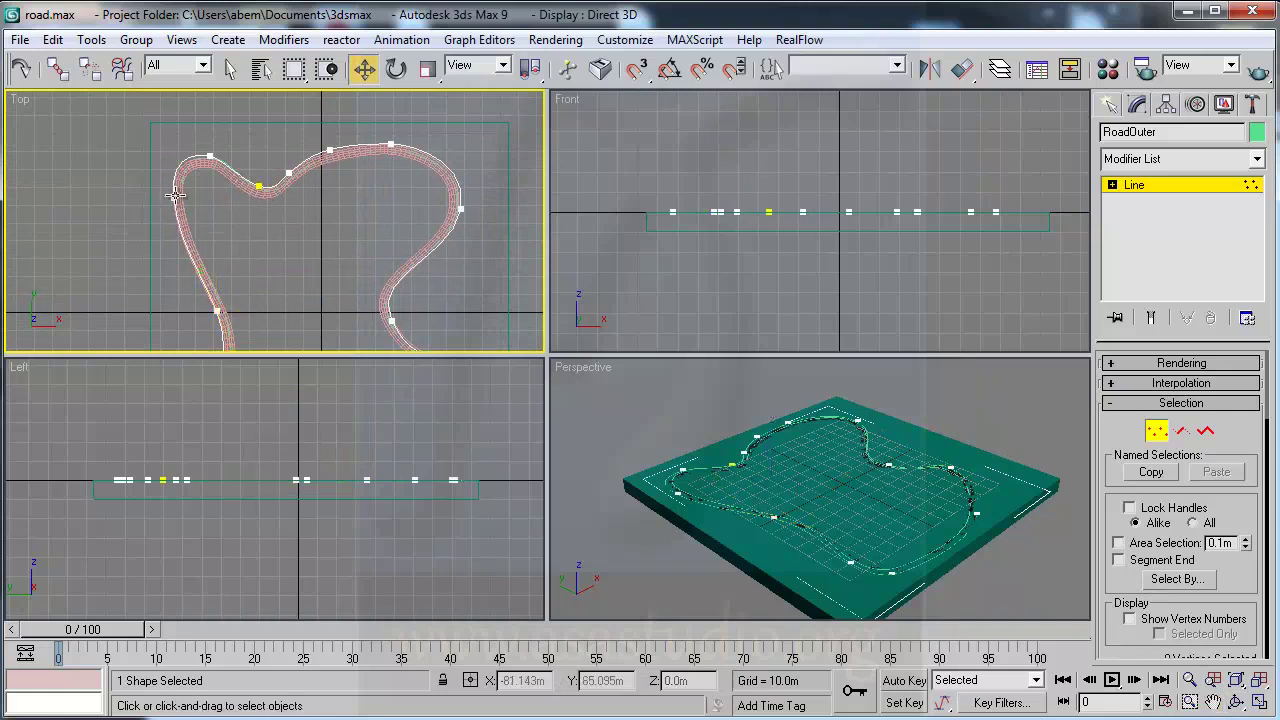
click(1140, 188)
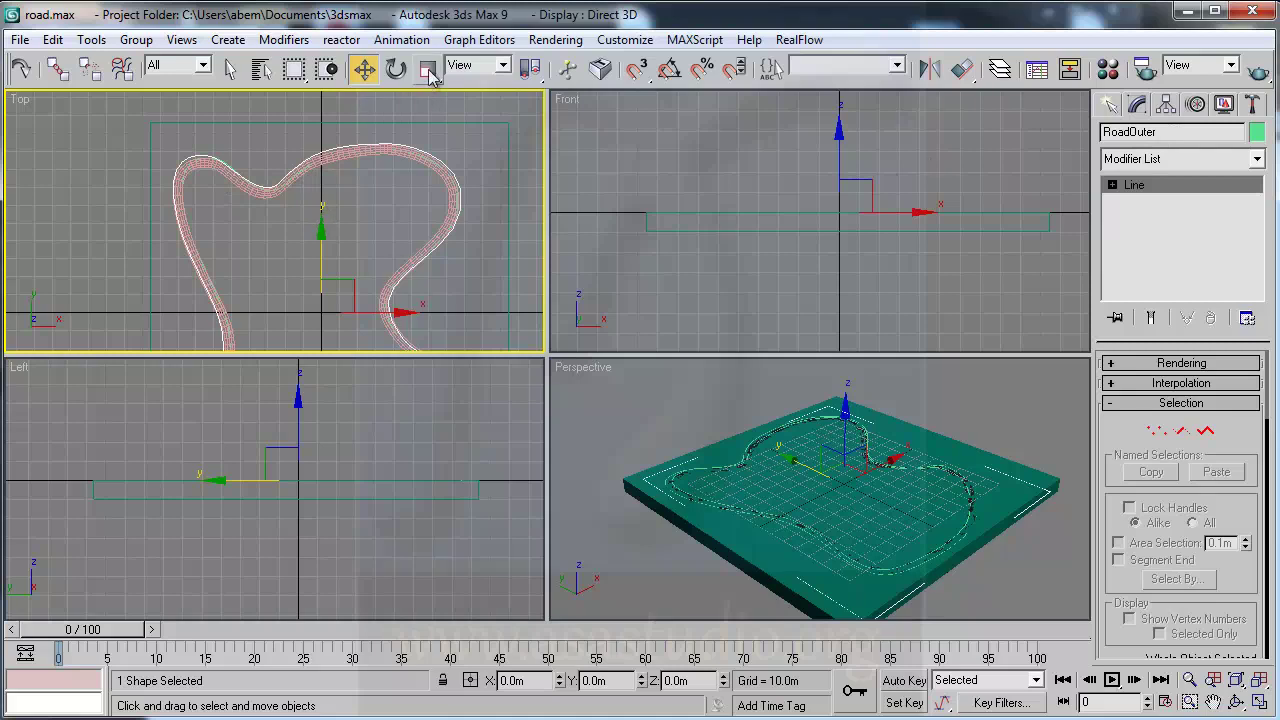
- Shift-scale RoadOuter into a copy at about 97.3% and rename it RoadInner
click(428, 70)
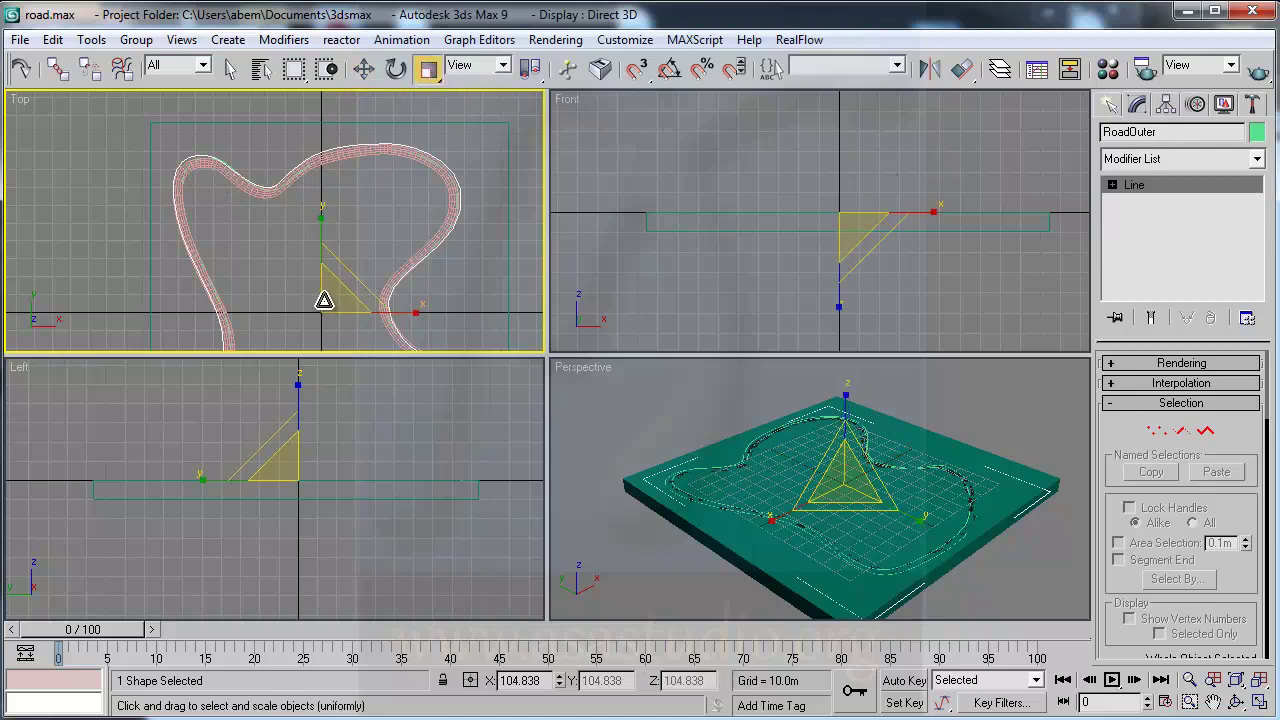
shift+drag(324, 300, 324, 305)
click(643, 455)
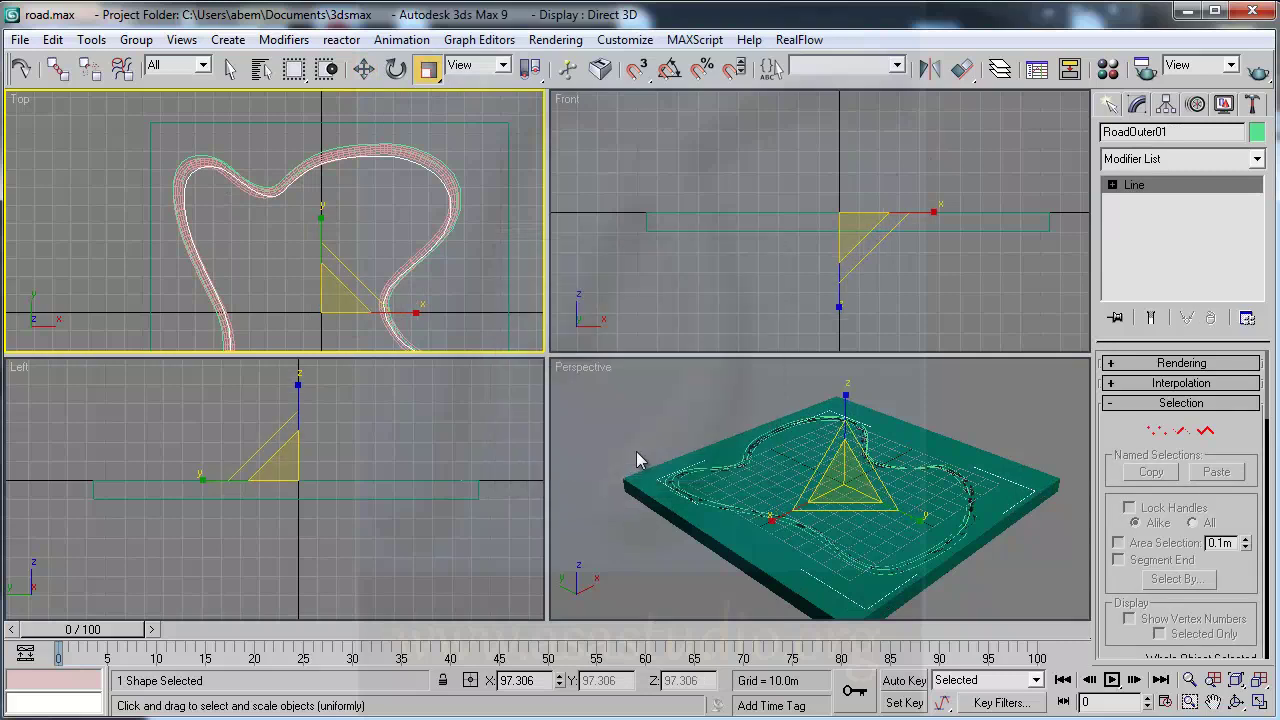
drag(1131, 133, 1194, 132)
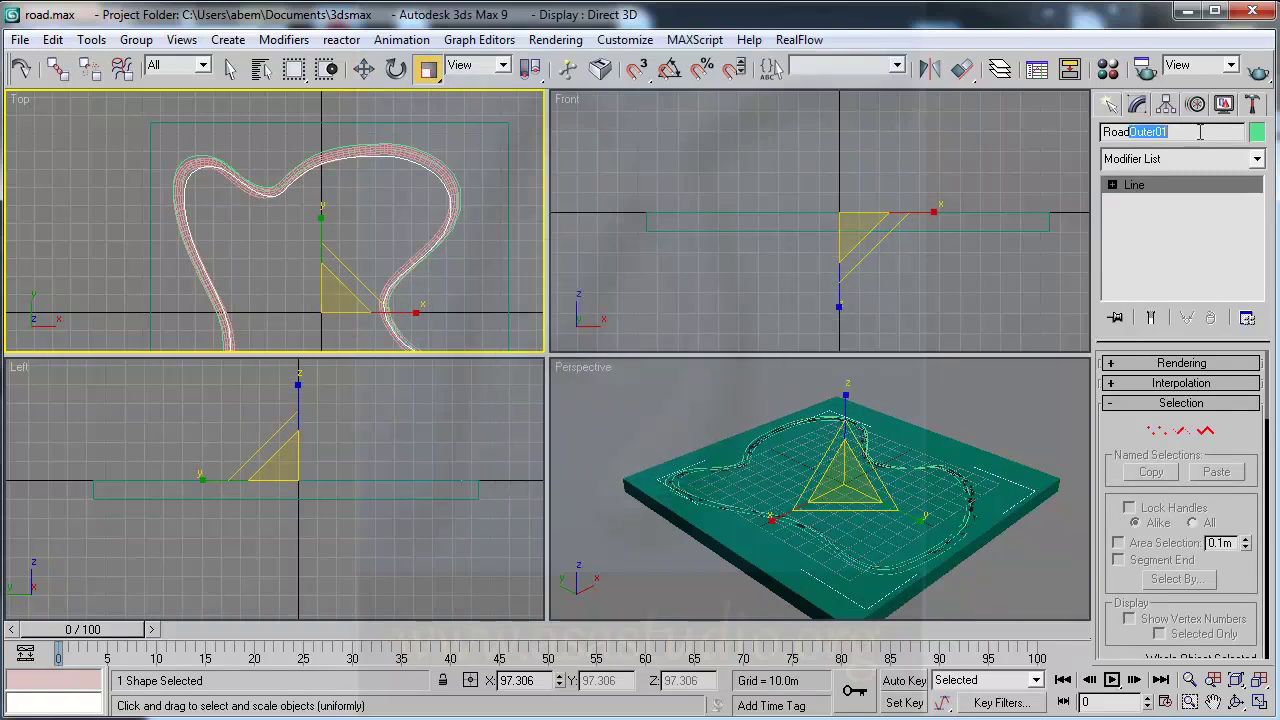
text(Inn)
- In RoadInner's Vertex level, shift the upper-right, lower-right and lower-left vertices to follow the road
click(1112, 186)
click(1150, 203)
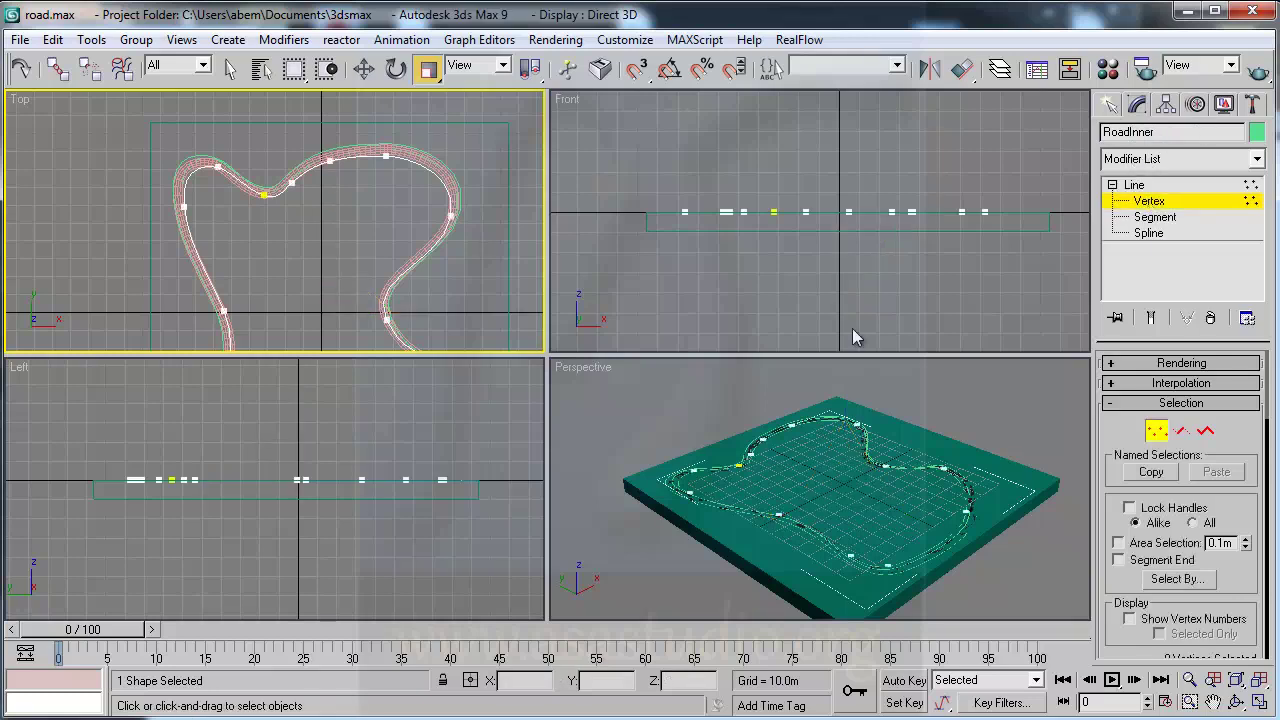
click(456, 214)
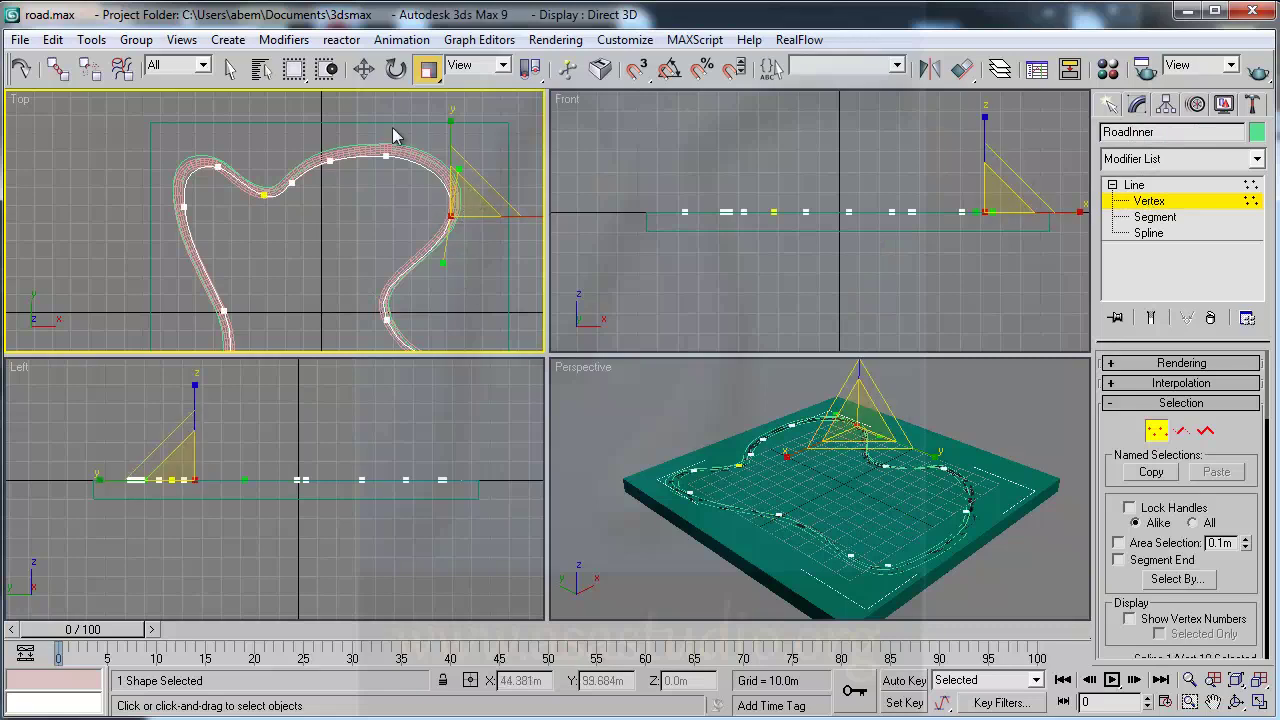
click(363, 68)
drag(480, 190, 478, 184)
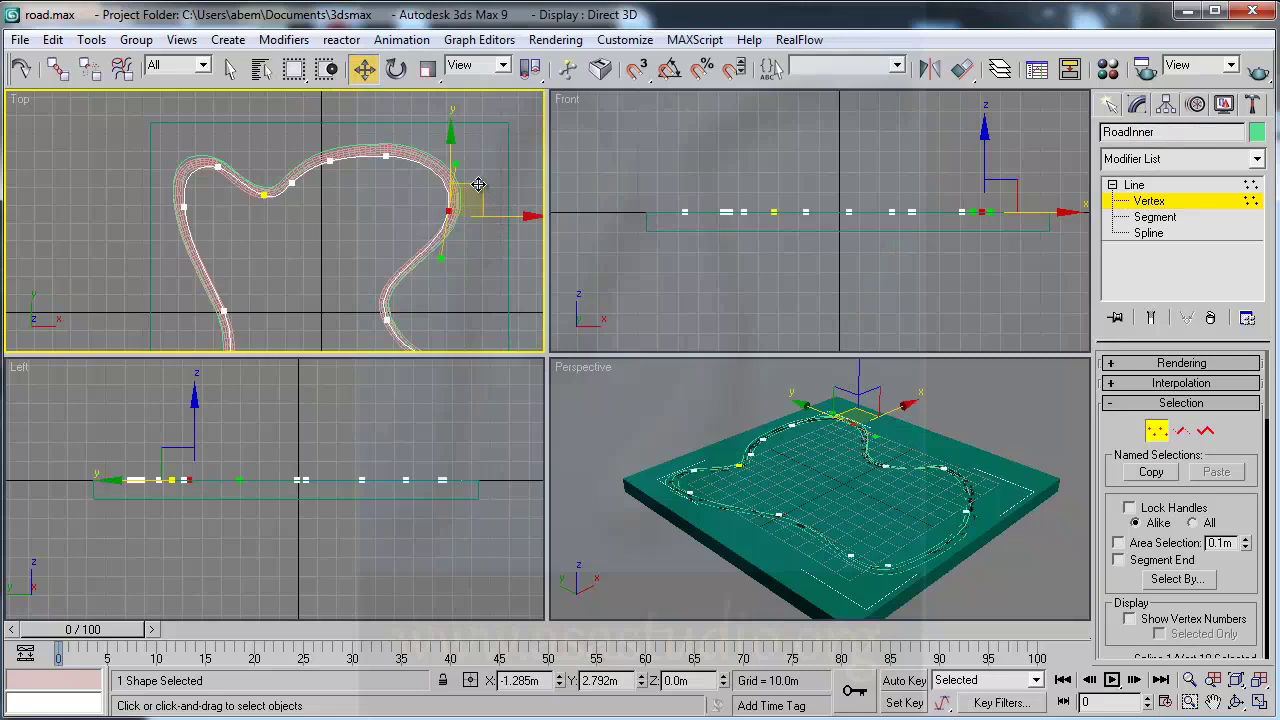
click(384, 320)
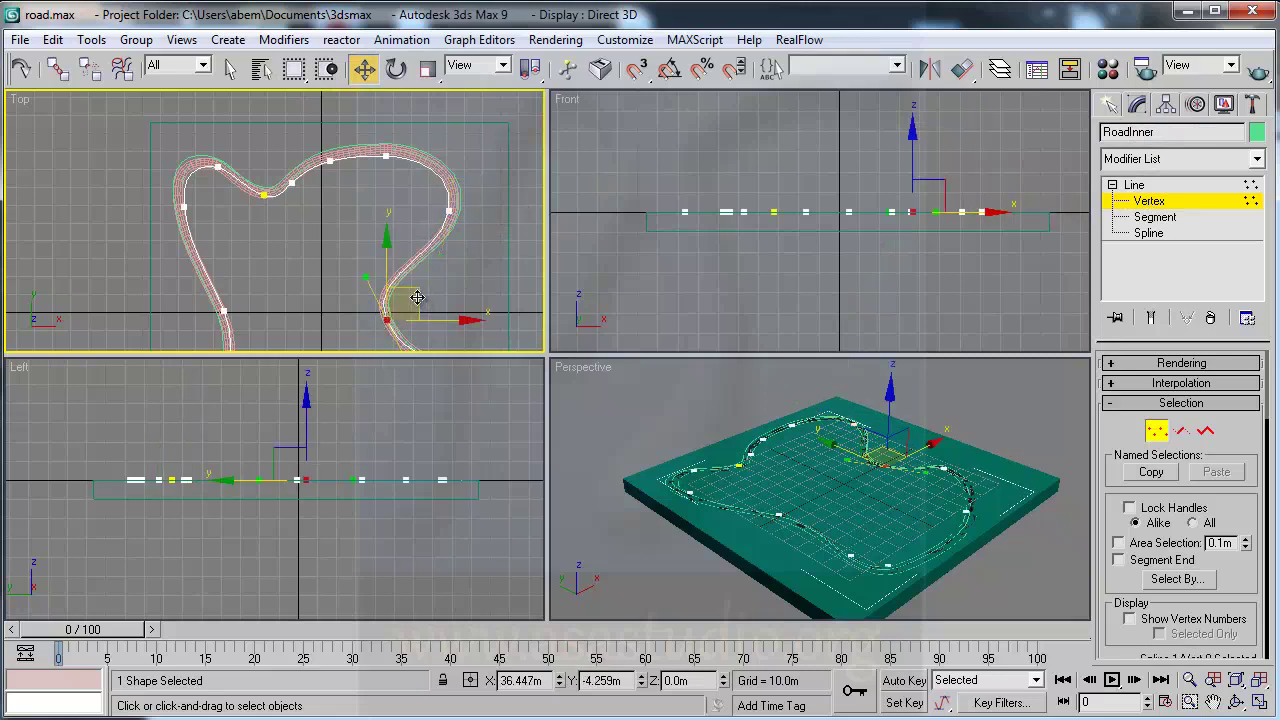
drag(413, 295, 404, 294)
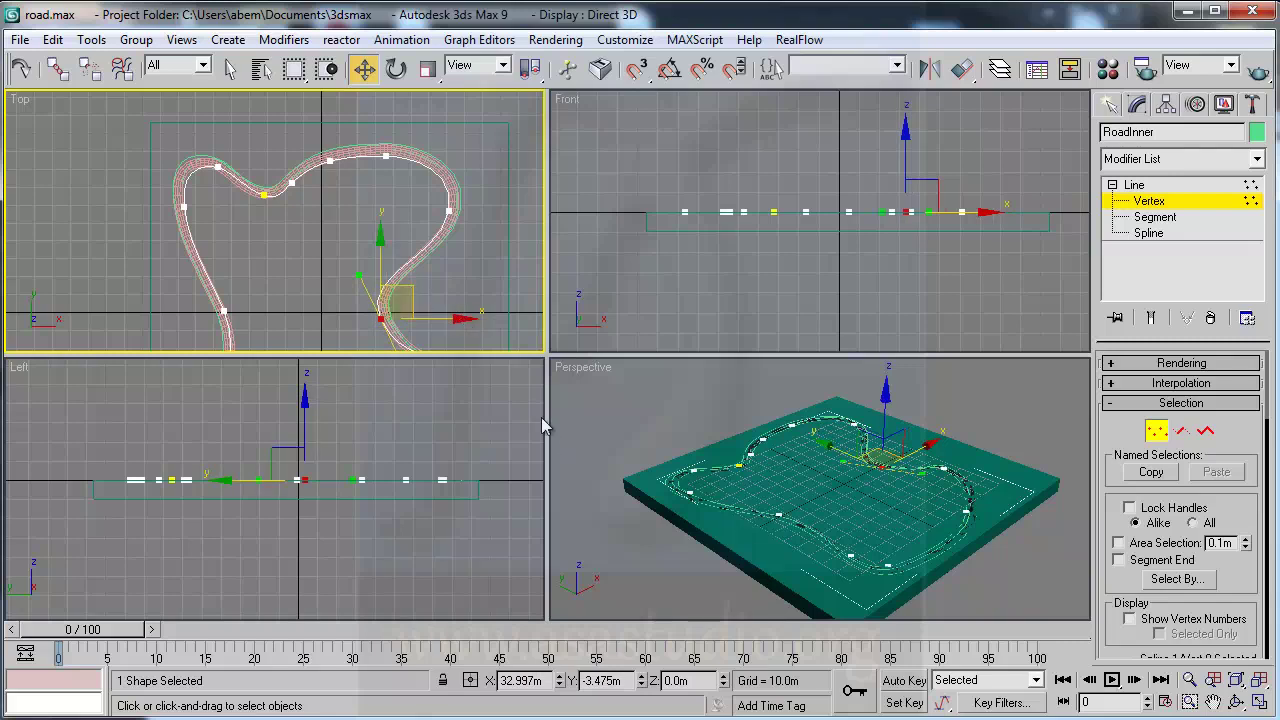
click(222, 306)
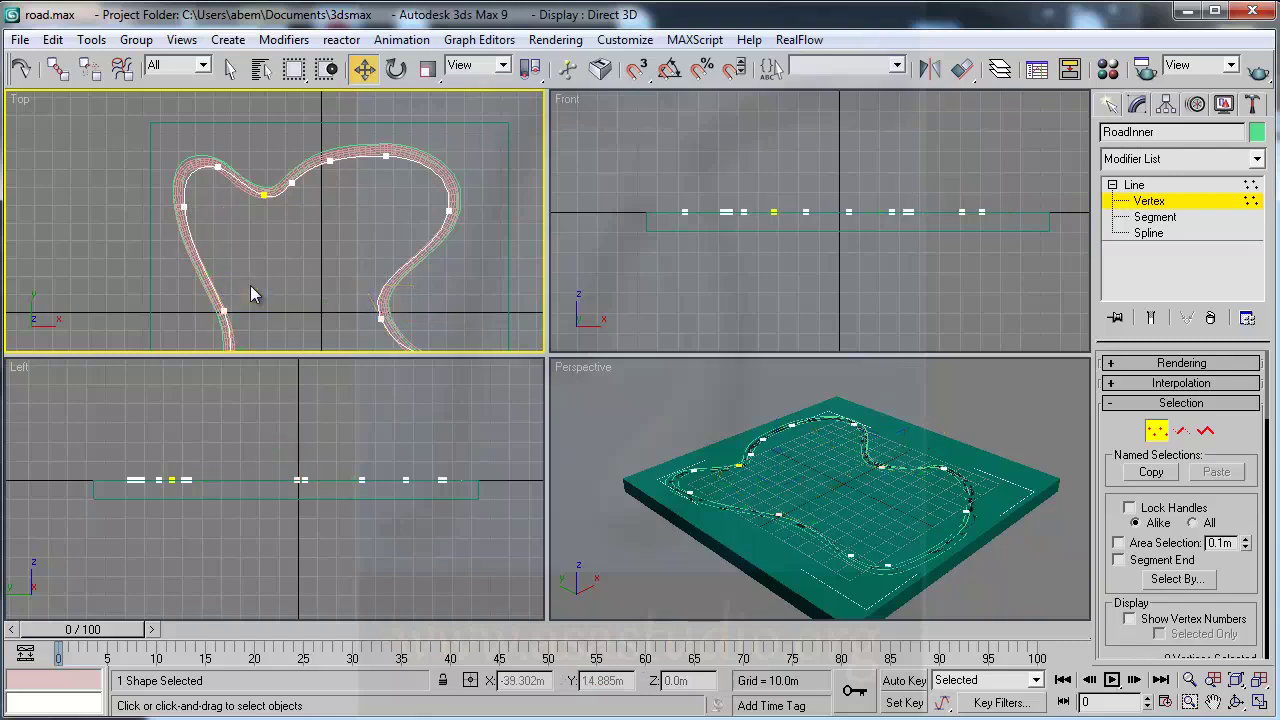
drag(250, 282, 255, 281)
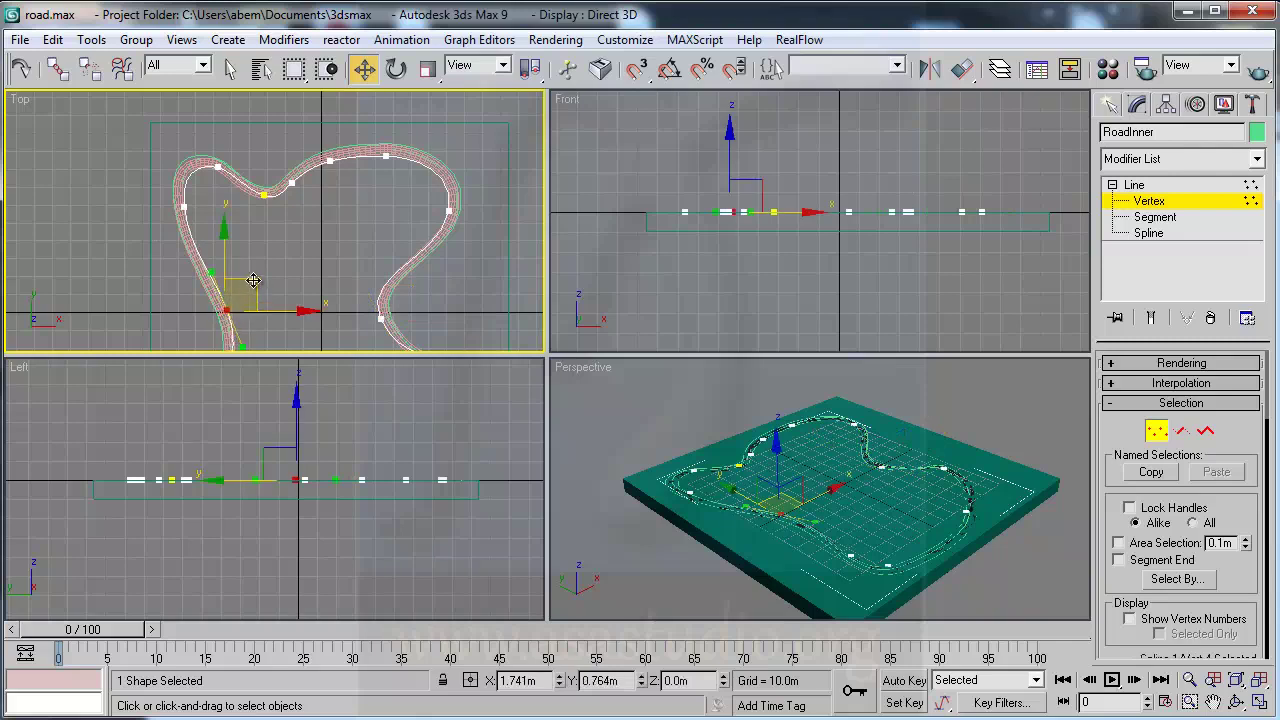
- Refine the top-left, top-dip and lower-right vertices of RoadInner
click(217, 166)
drag(244, 137, 240, 137)
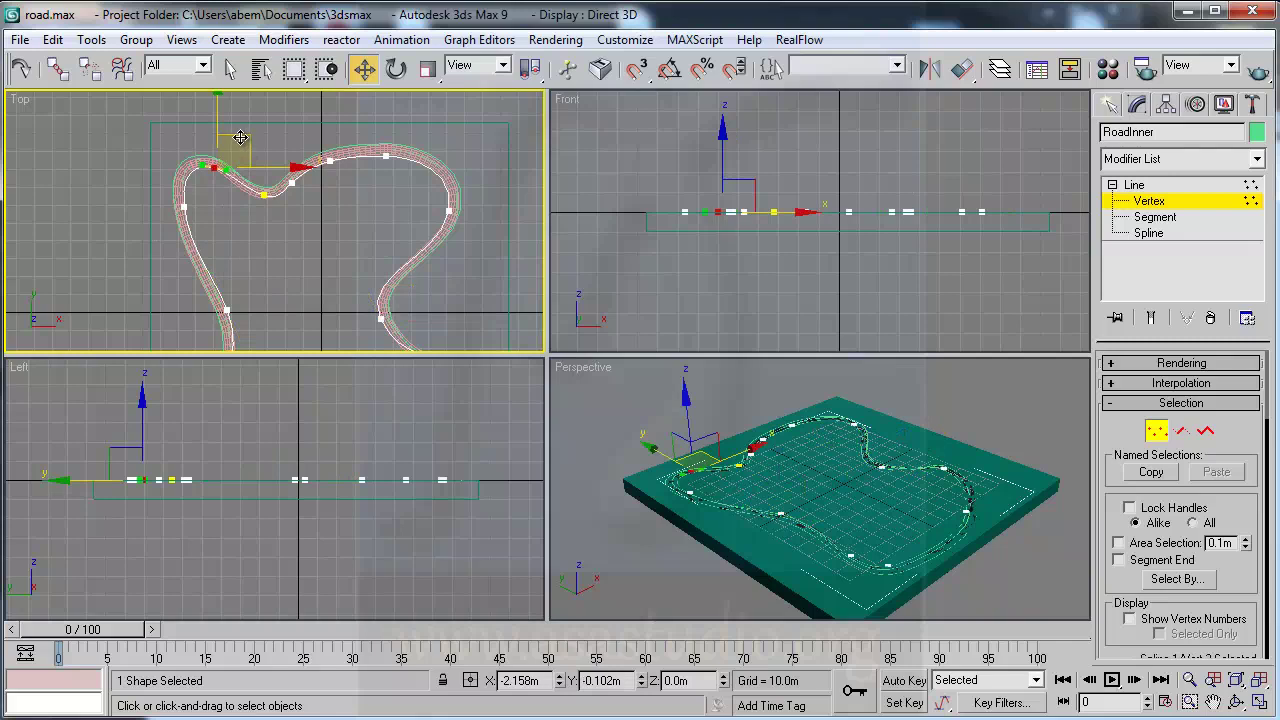
click(264, 194)
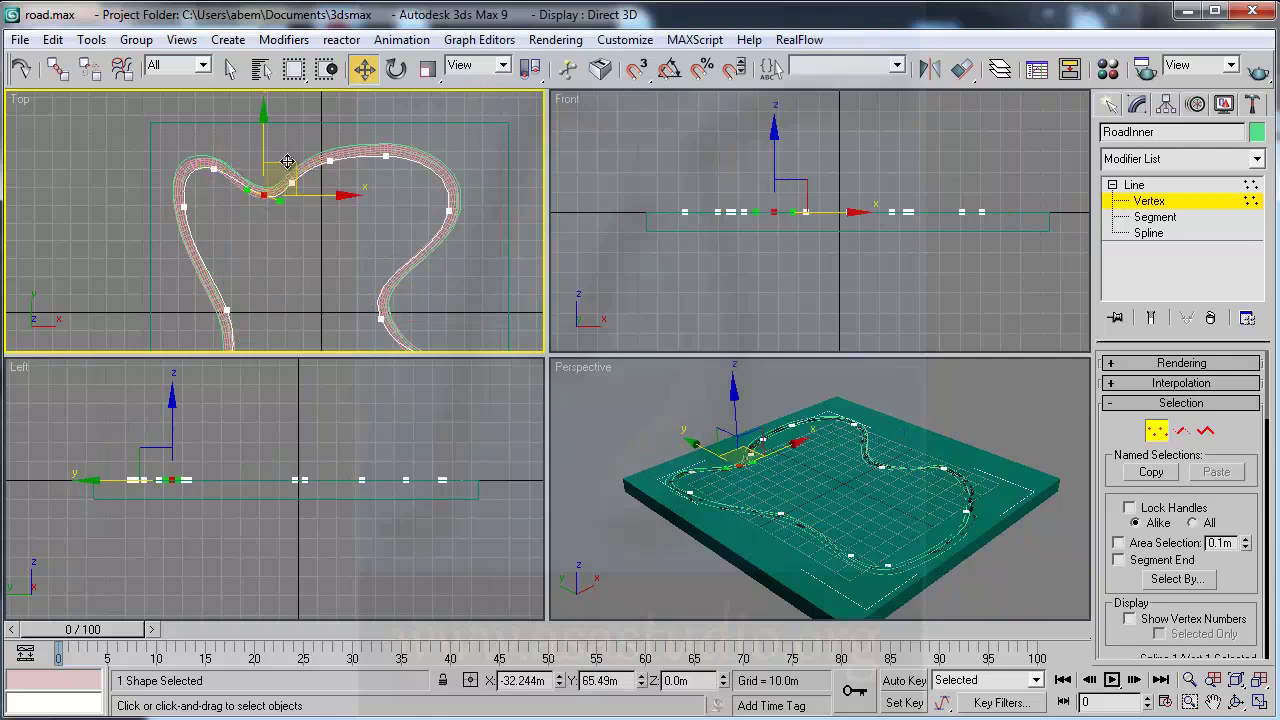
drag(287, 162, 282, 167)
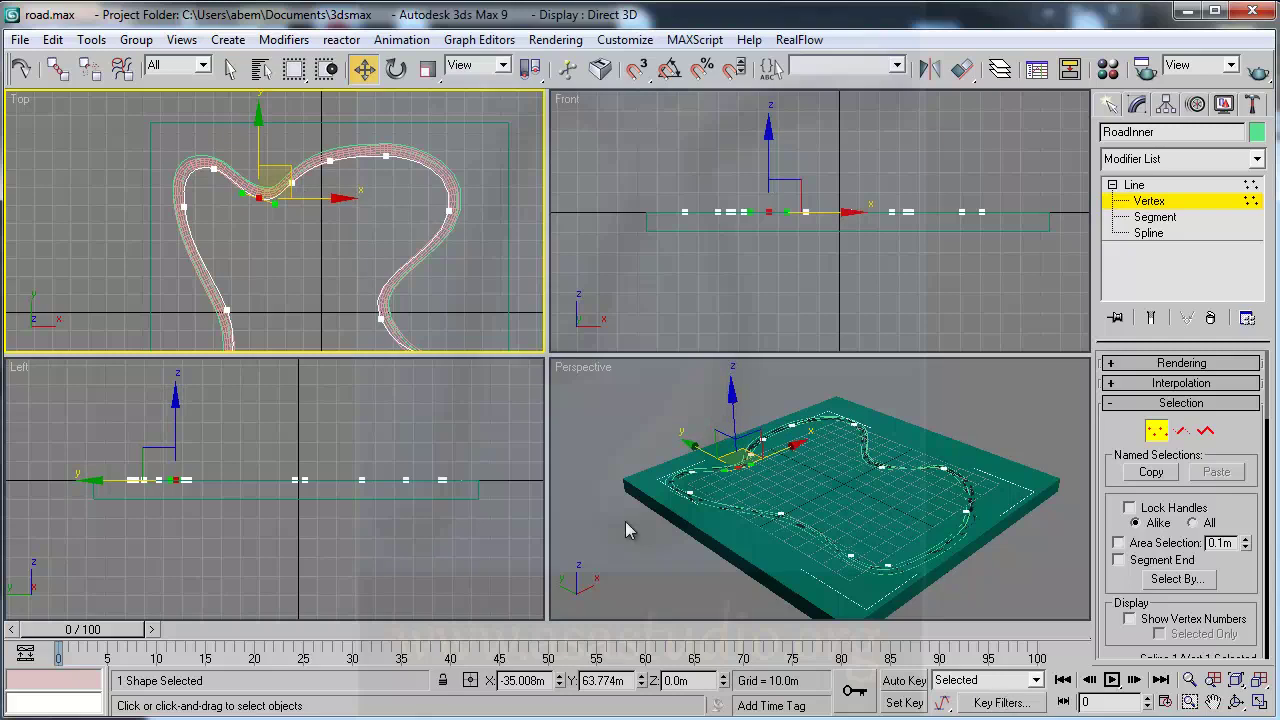
click(380, 319)
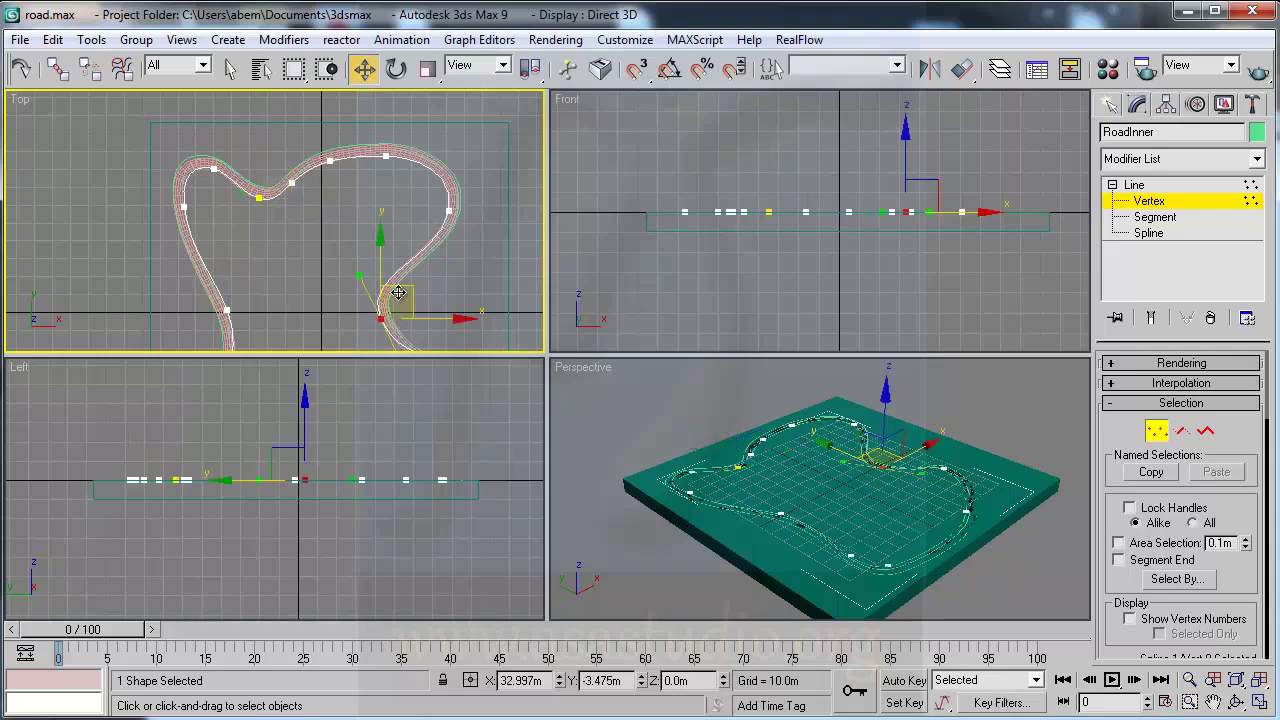
drag(397, 287, 397, 282)
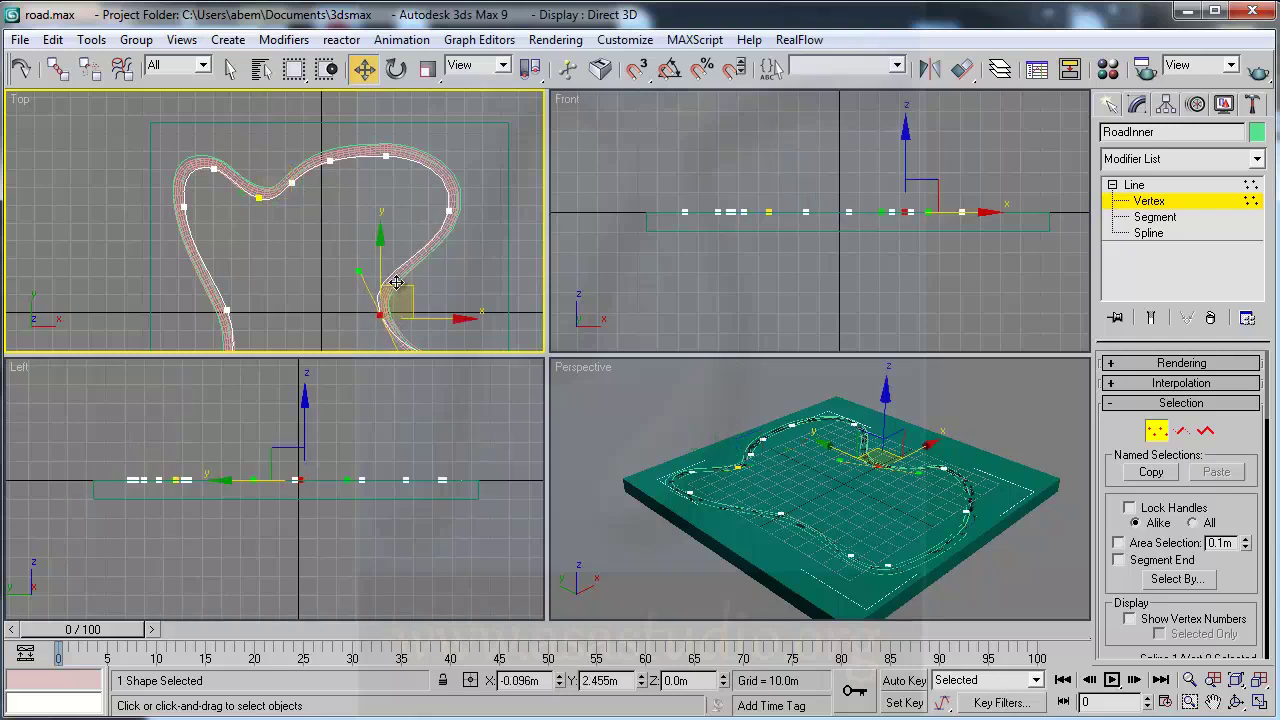
- Smooth a vertex tangent and move the left vertex right, then exit Vertex level
click(1213, 703)
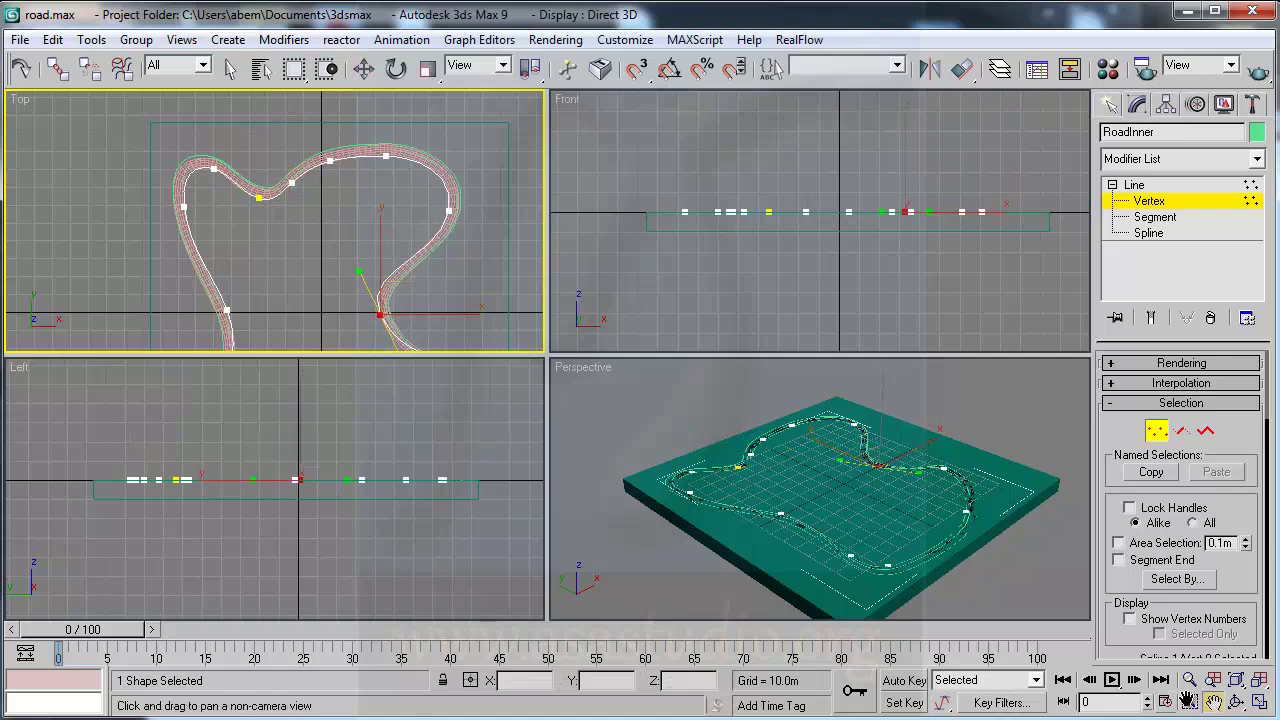
mouse_move(419, 276)
mouse_down()
mouse_move(408, 150)
mouse_move(430, 180)
mouse_move(382, 120)
mouse_up()
right_click(412, 178)
click(397, 197)
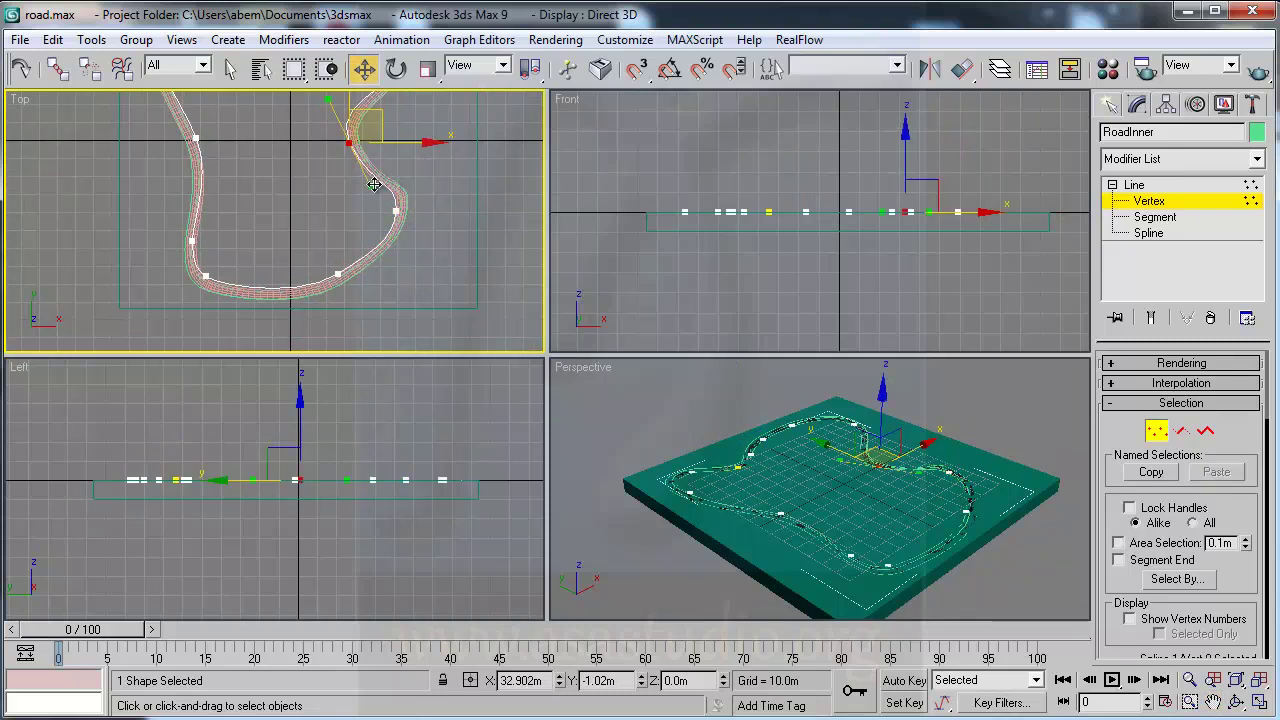
drag(371, 186, 372, 191)
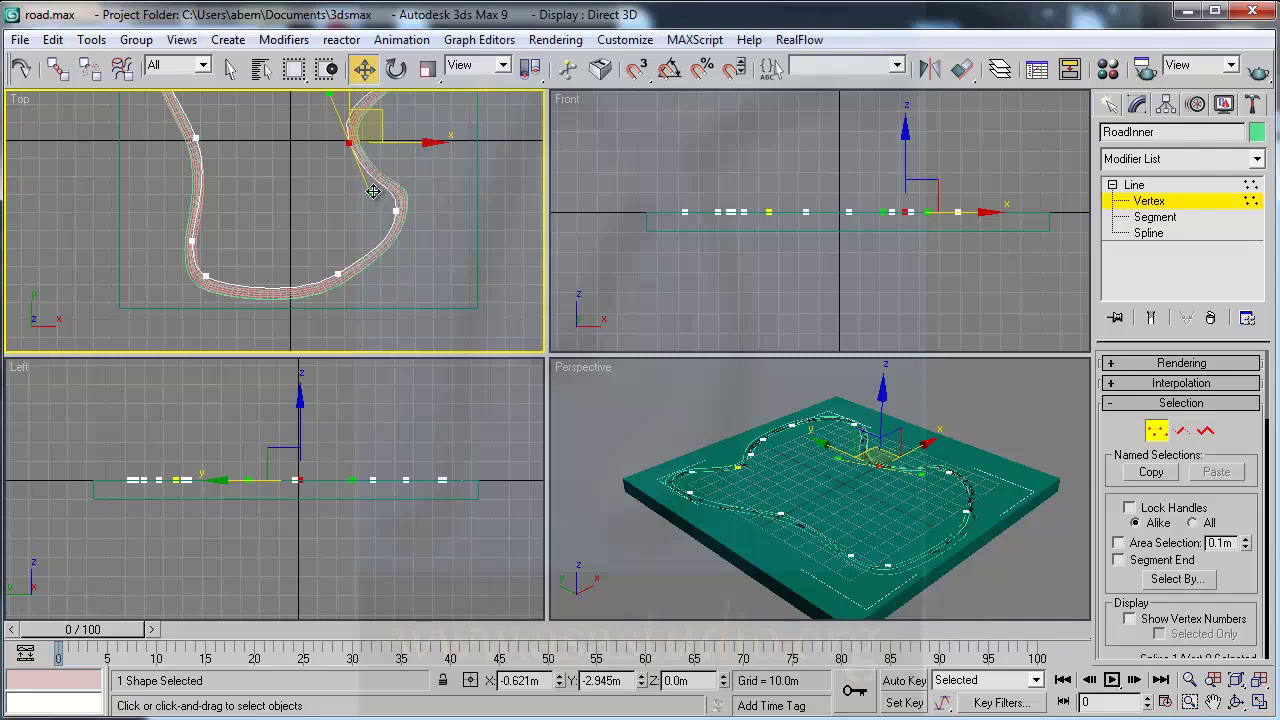
click(338, 273)
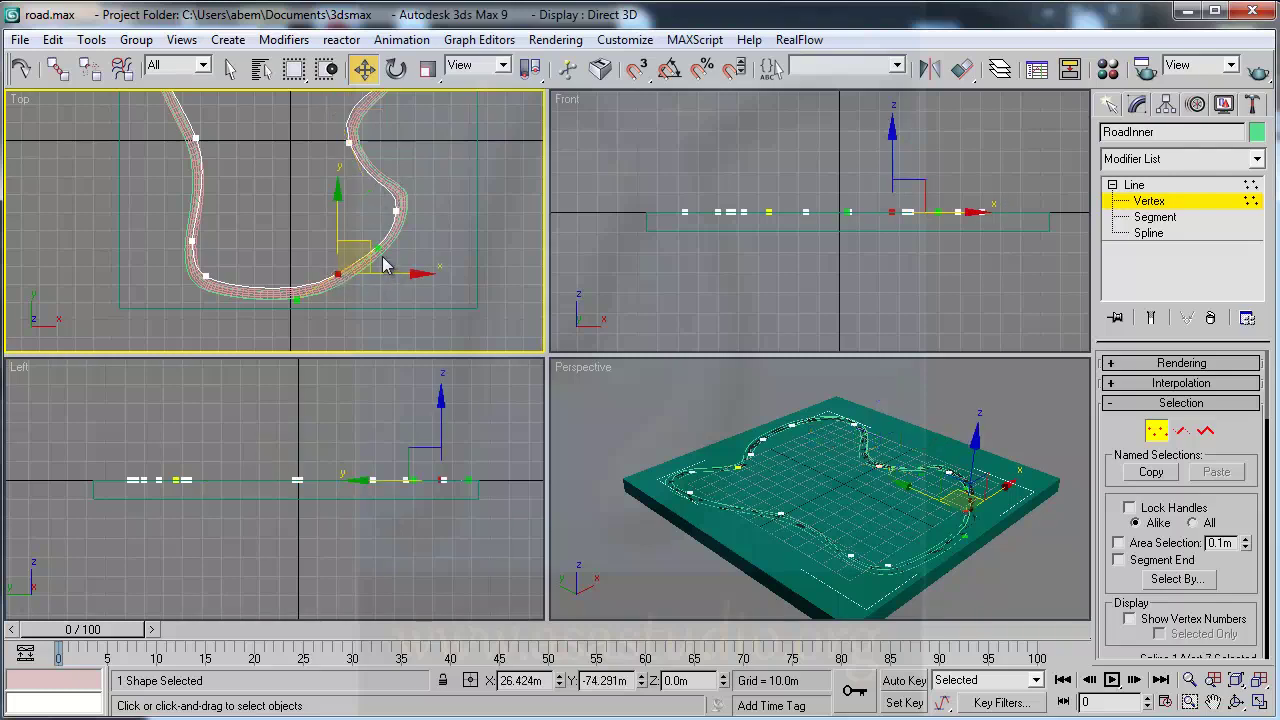
click(191, 241)
drag(220, 210, 233, 210)
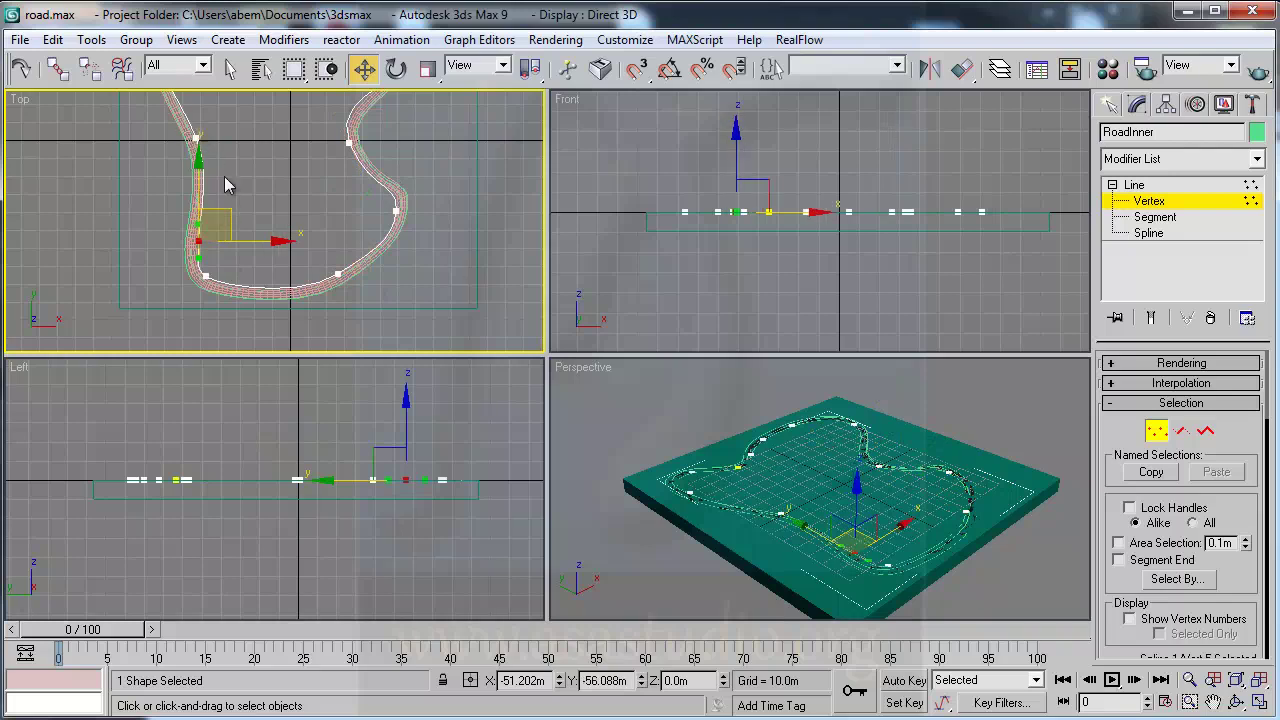
click(1213, 703)
mouse_move(320, 199)
mouse_down()
mouse_move(351, 314)
mouse_move(314, 283)
mouse_move(357, 234)
mouse_move(327, 241)
mouse_up()
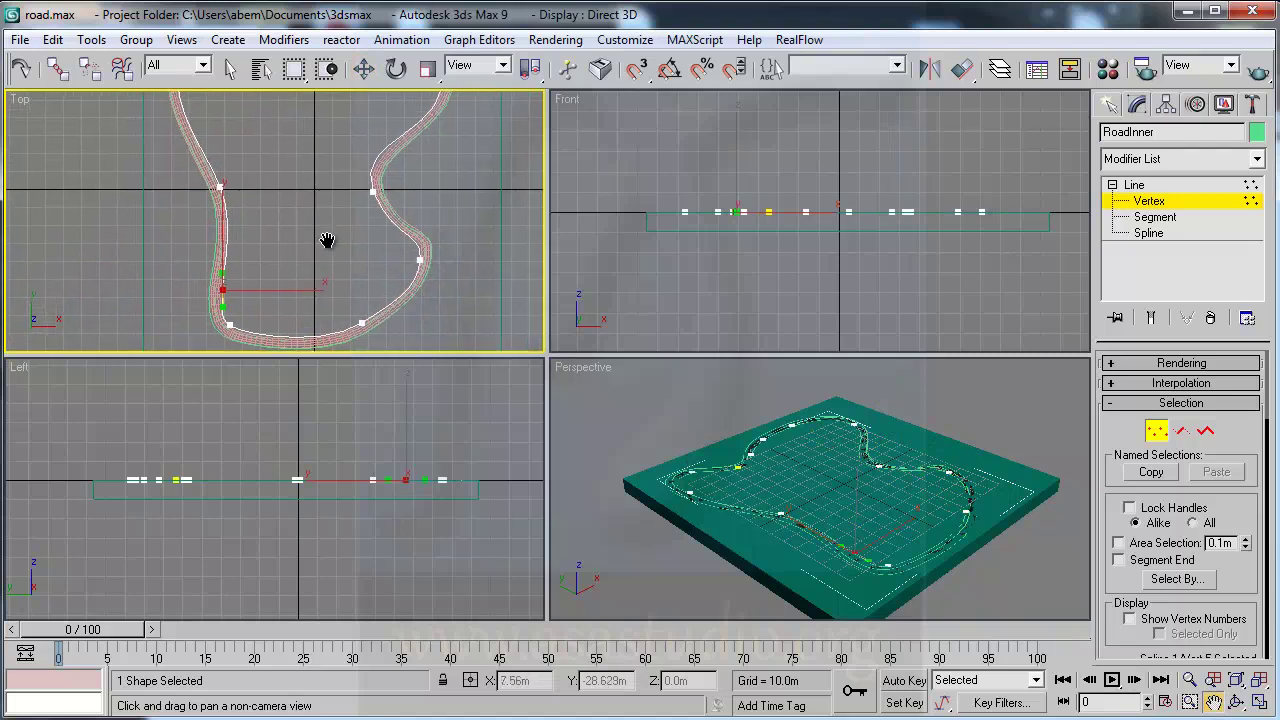
click(1153, 202)
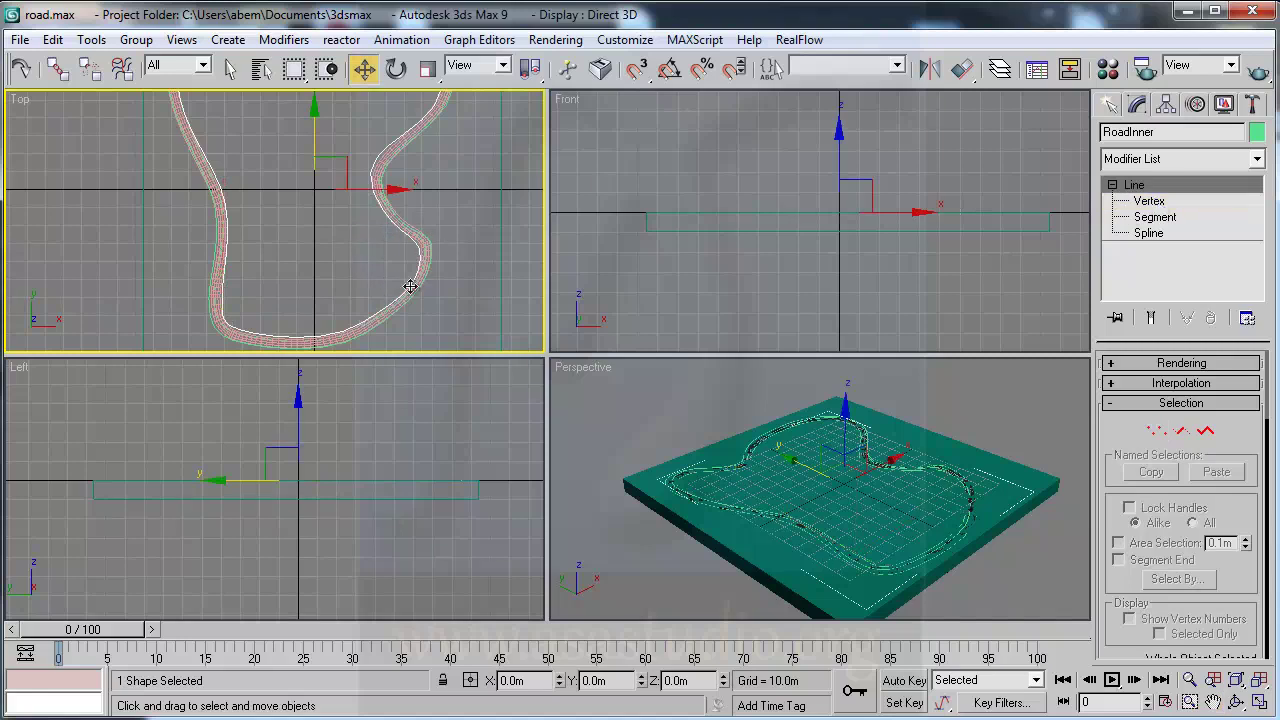
- Create a new plane in the Top view and edit its length and width values
click(1109, 104)
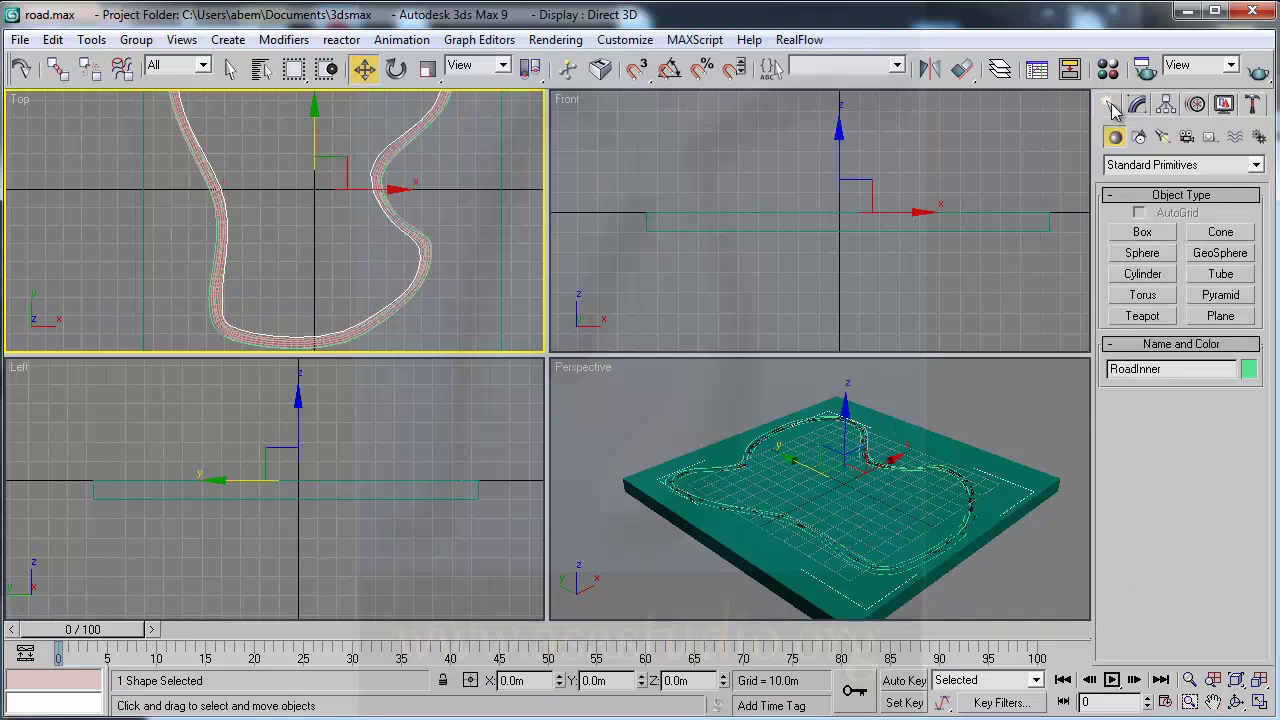
click(1228, 324)
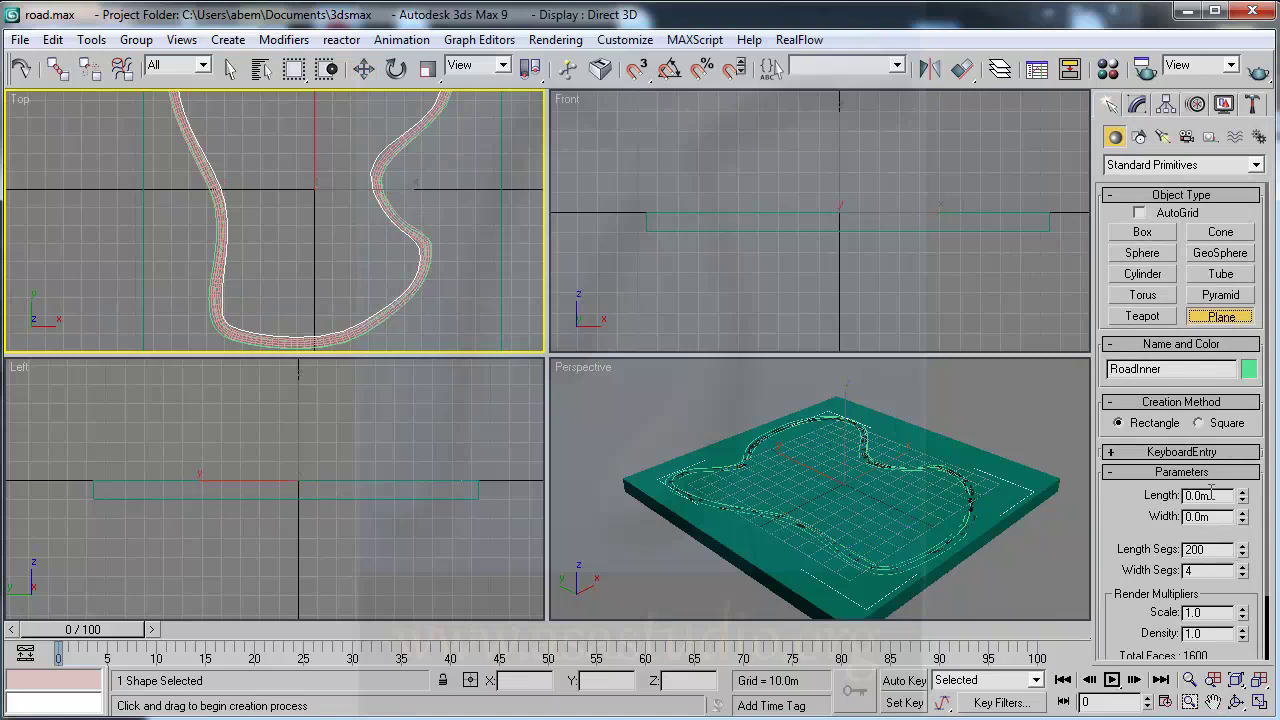
drag(443, 287, 453, 293)
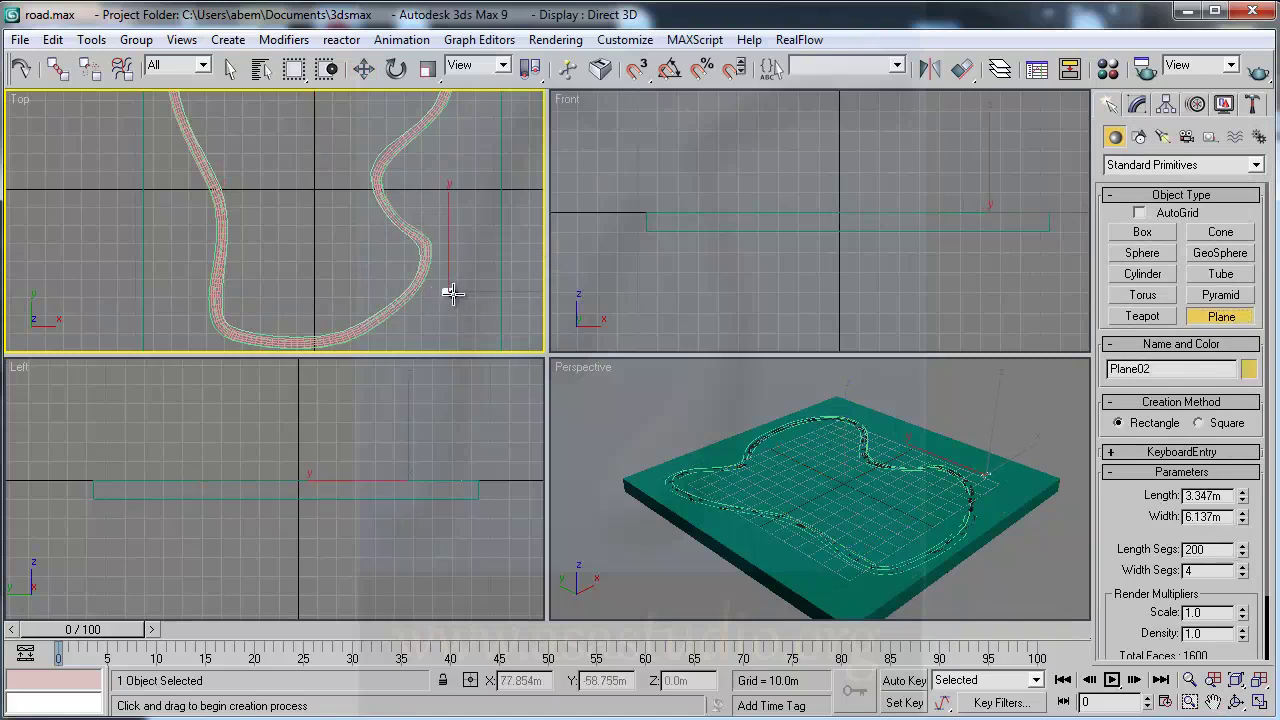
double_click(1231, 495)
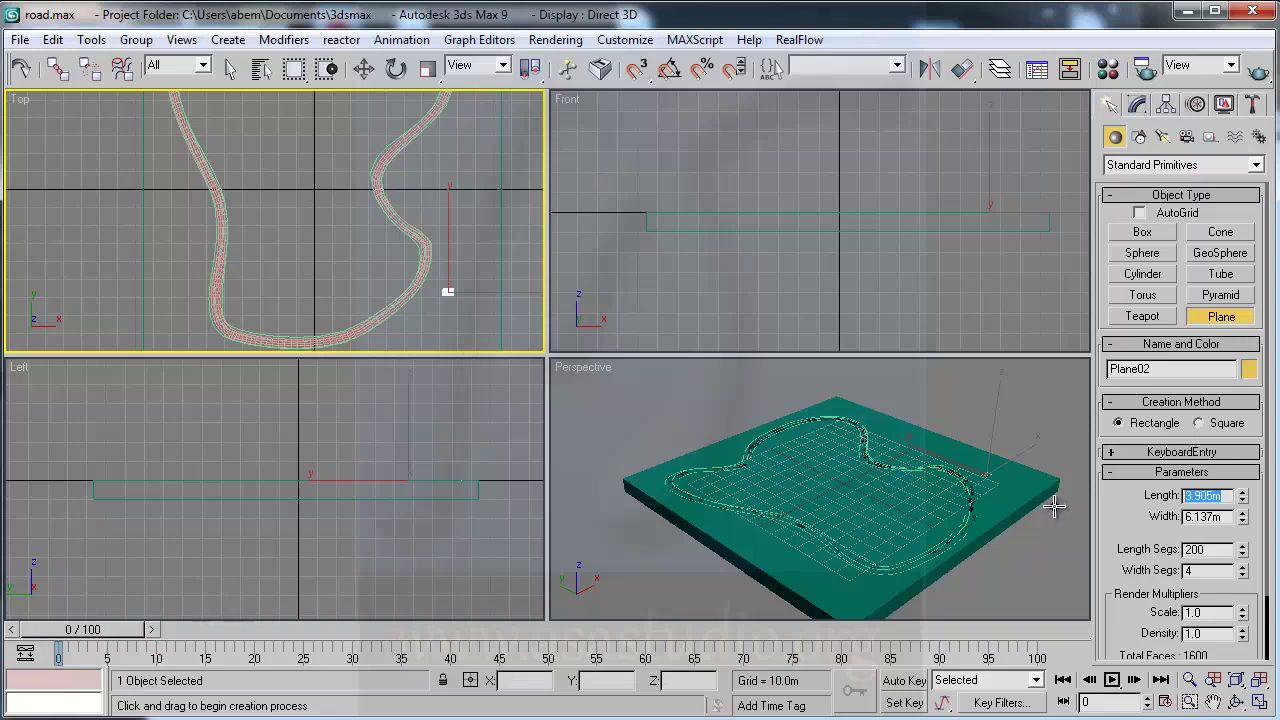
text(4)
drag(1229, 516, 1207, 519)
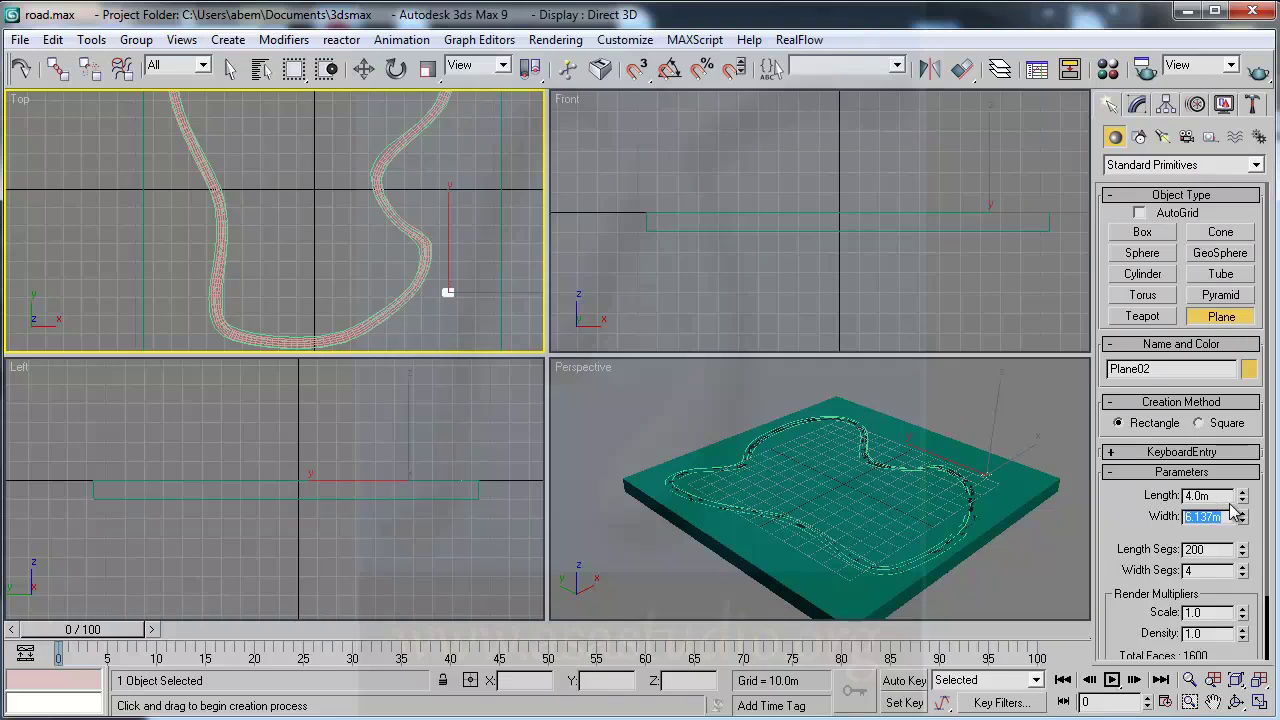
drag(1222, 496, 1155, 494)
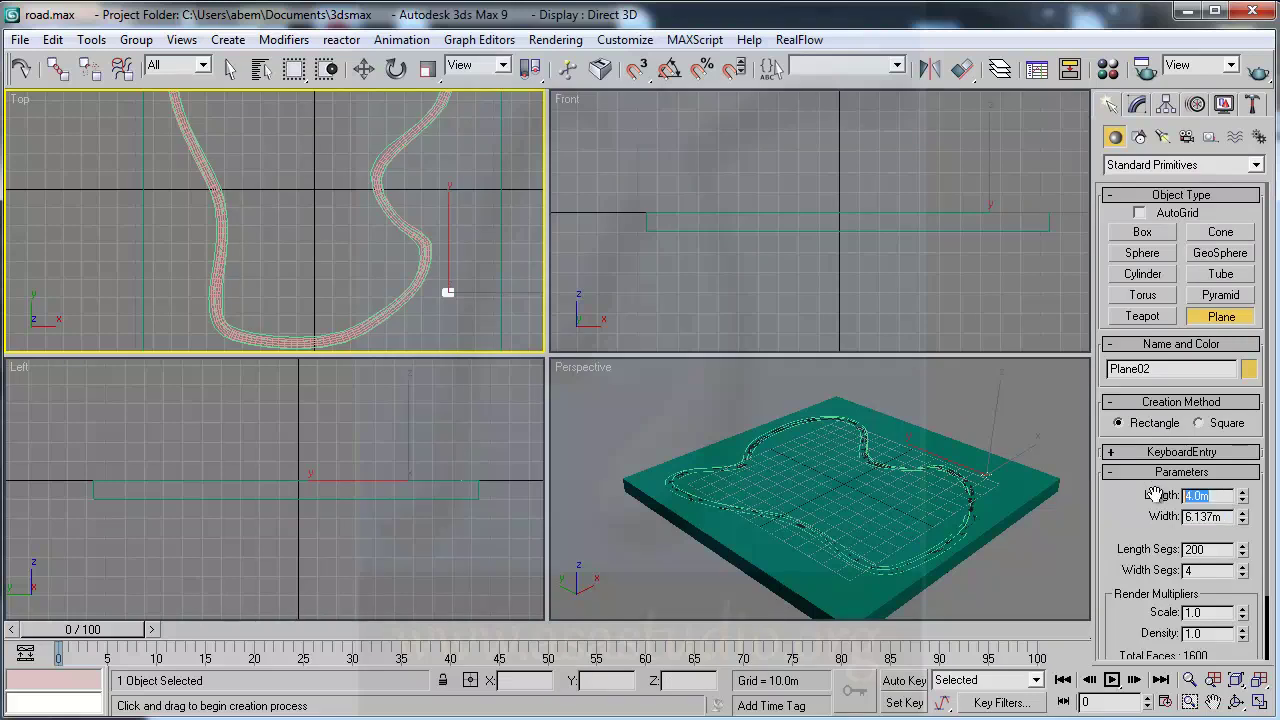
drag(1232, 517, 1137, 518)
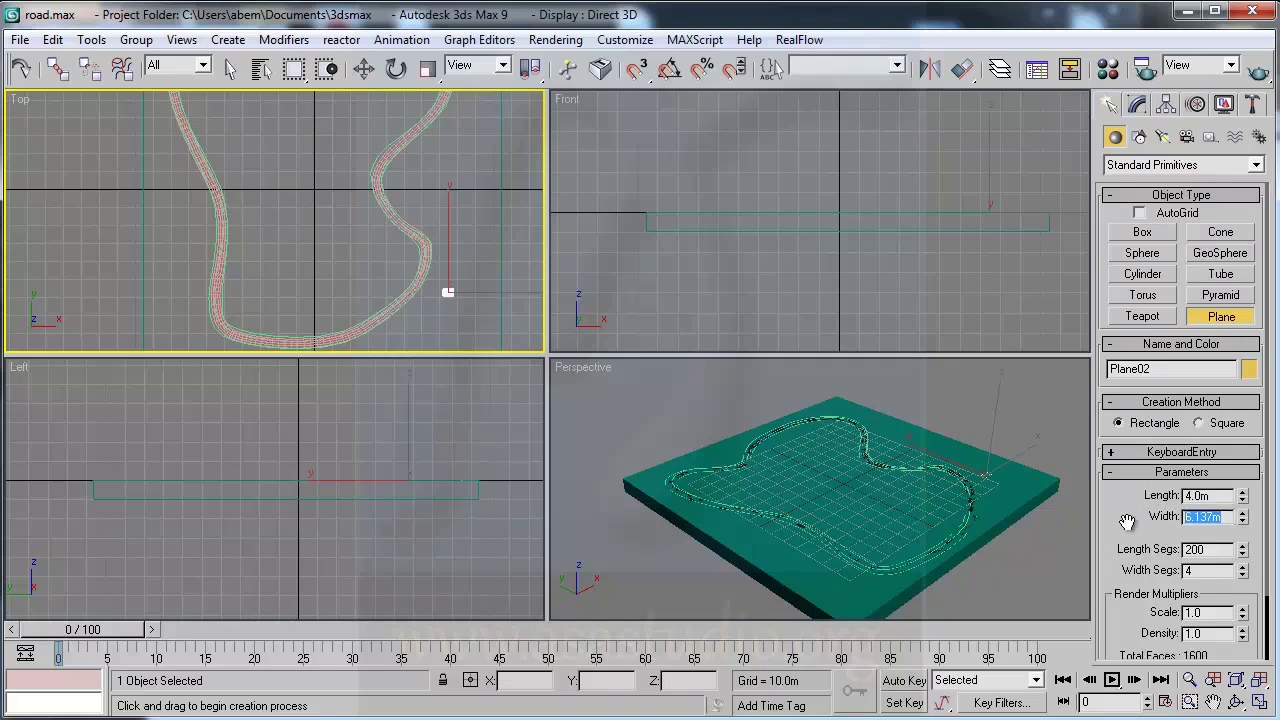
key(BackSpace)
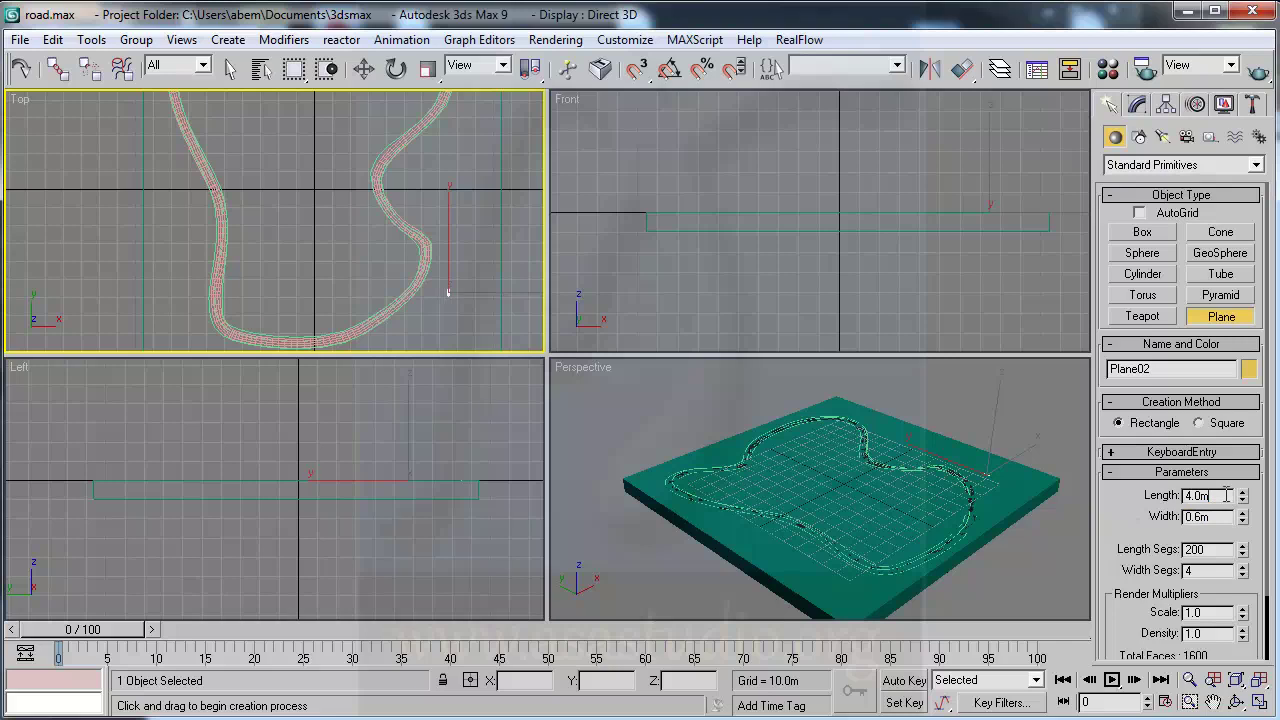
- Zoom onto the plane and drag Width Segs down to 1
click(1190, 701)
drag(424, 278, 483, 312)
drag(177, 166, 318, 290)
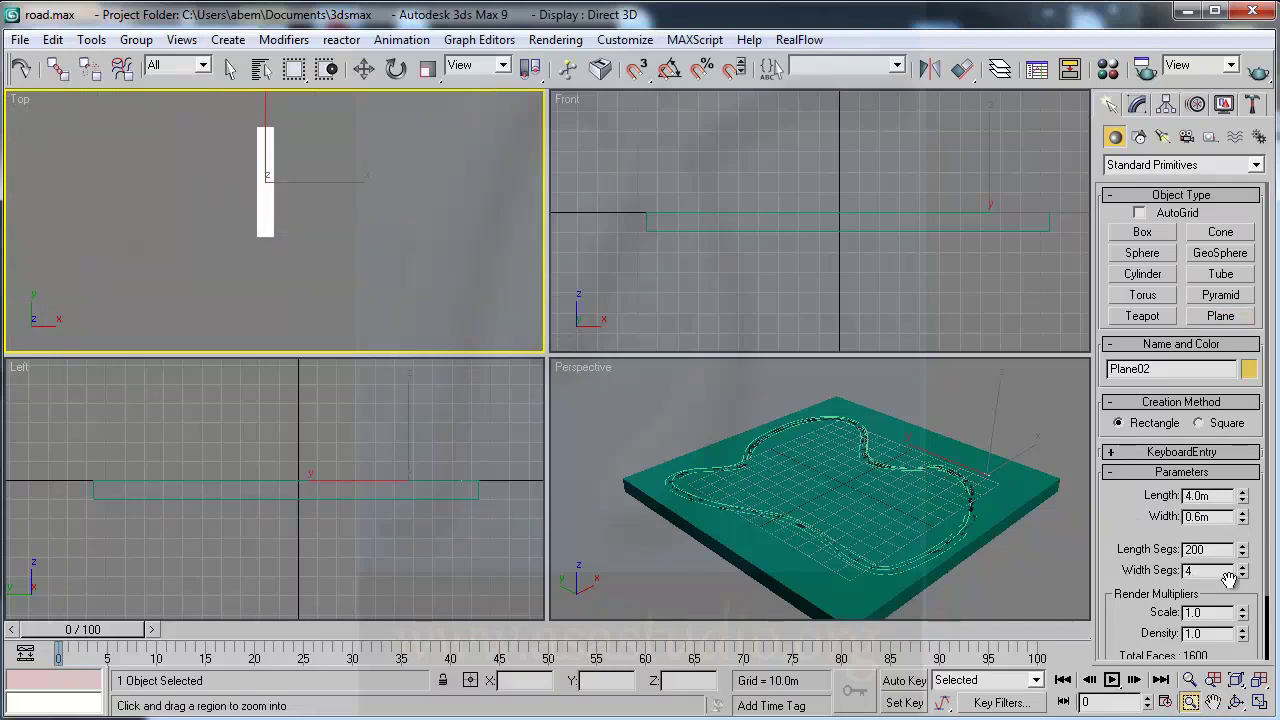
drag(1245, 569, 1252, 648)
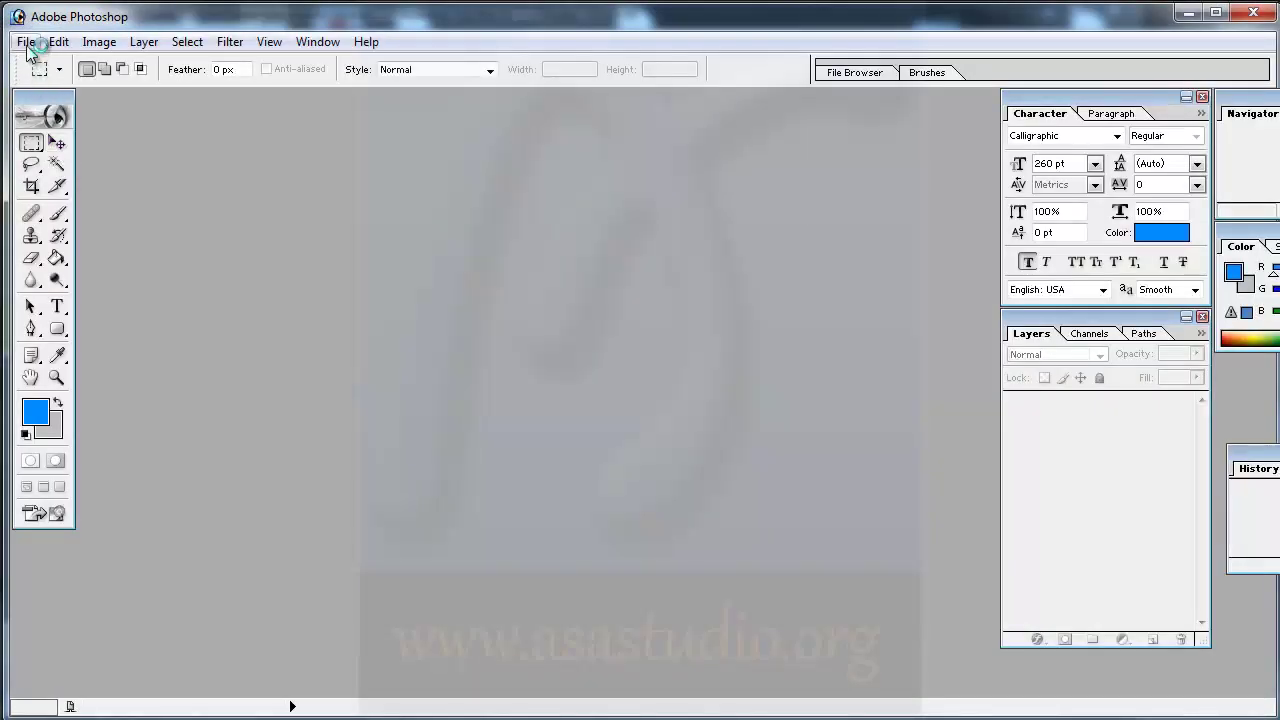
- Create a new 200×200 px image in Photoshop
click(25, 42)
click(45, 82)
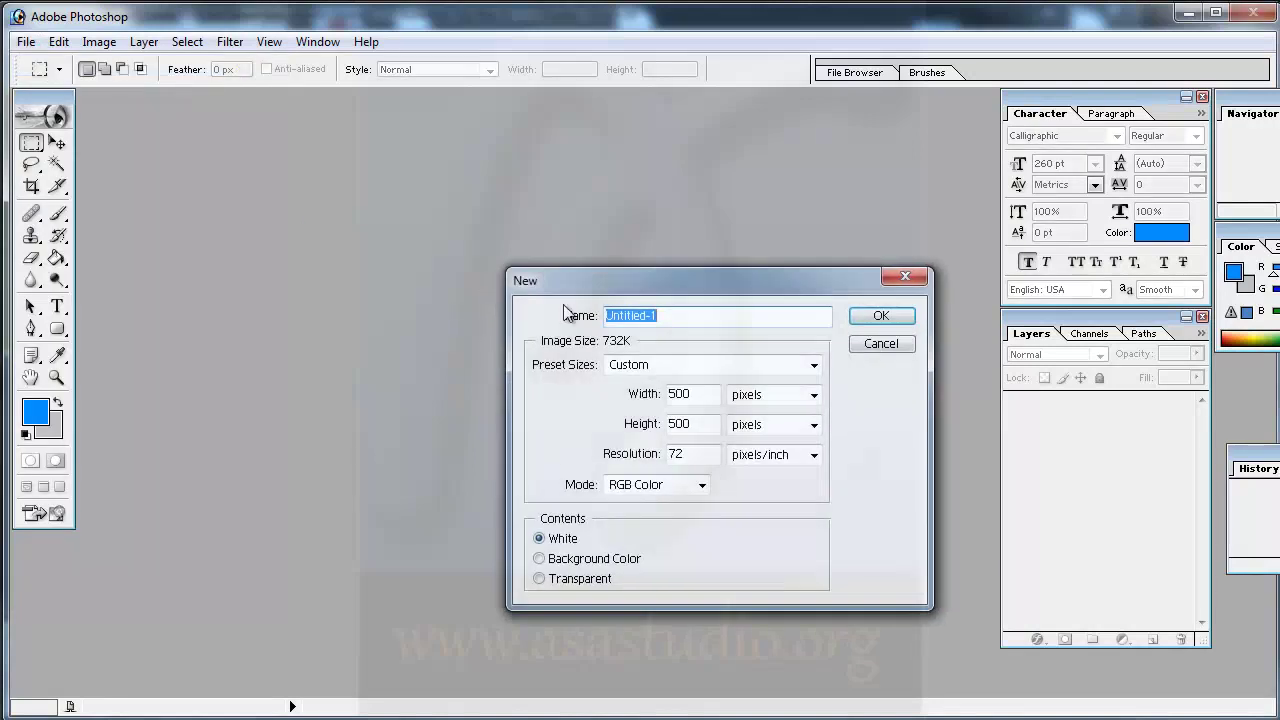
drag(632, 276, 360, 203)
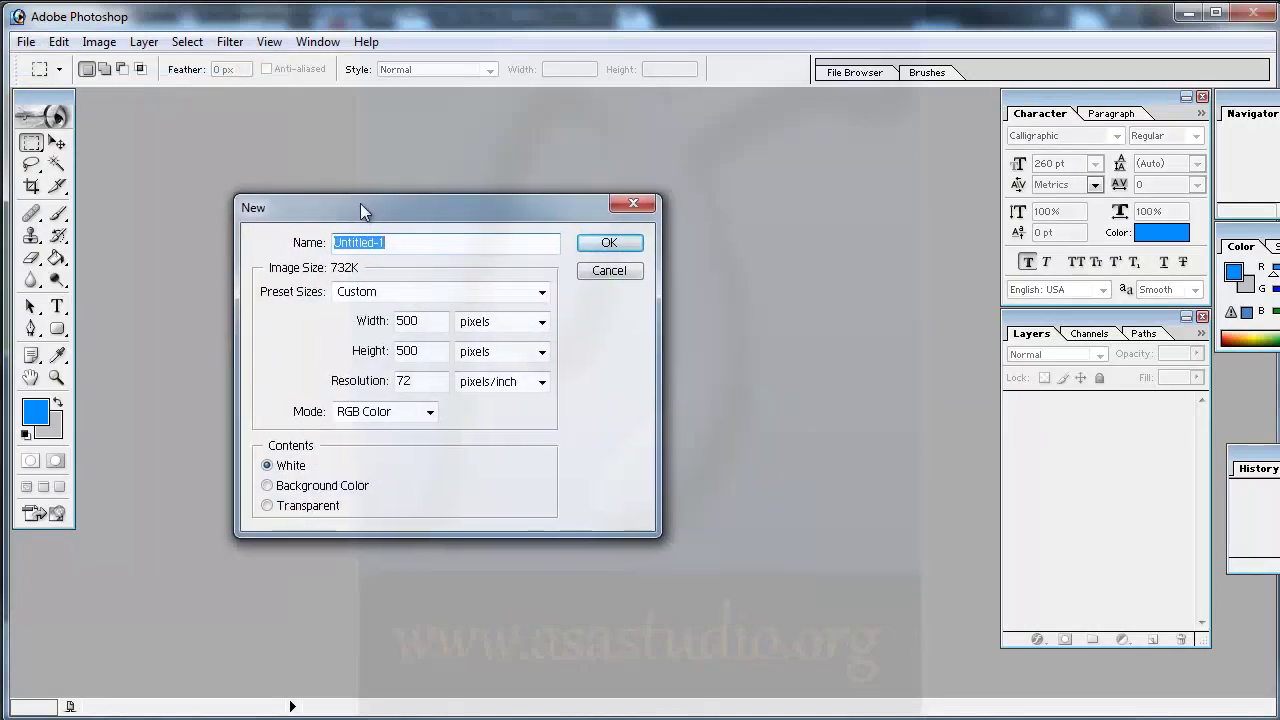
double_click(409, 321)
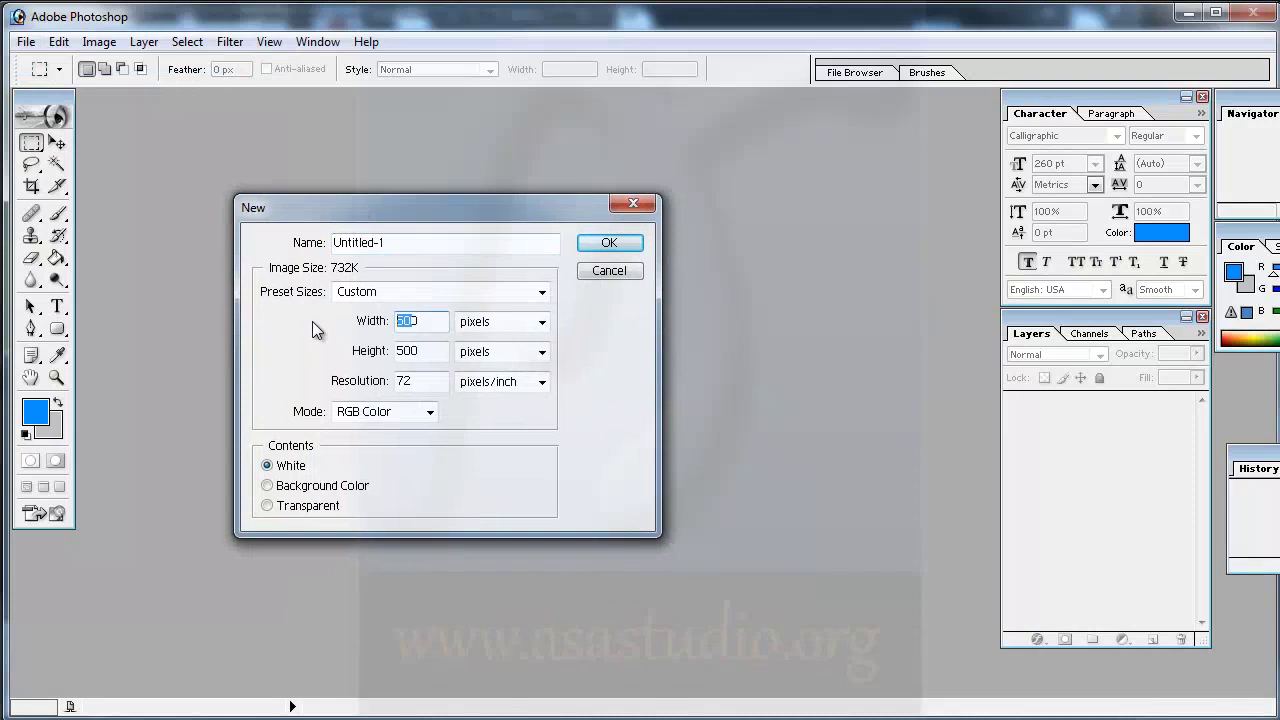
text(20)
text(2)
text(0)
click(609, 243)
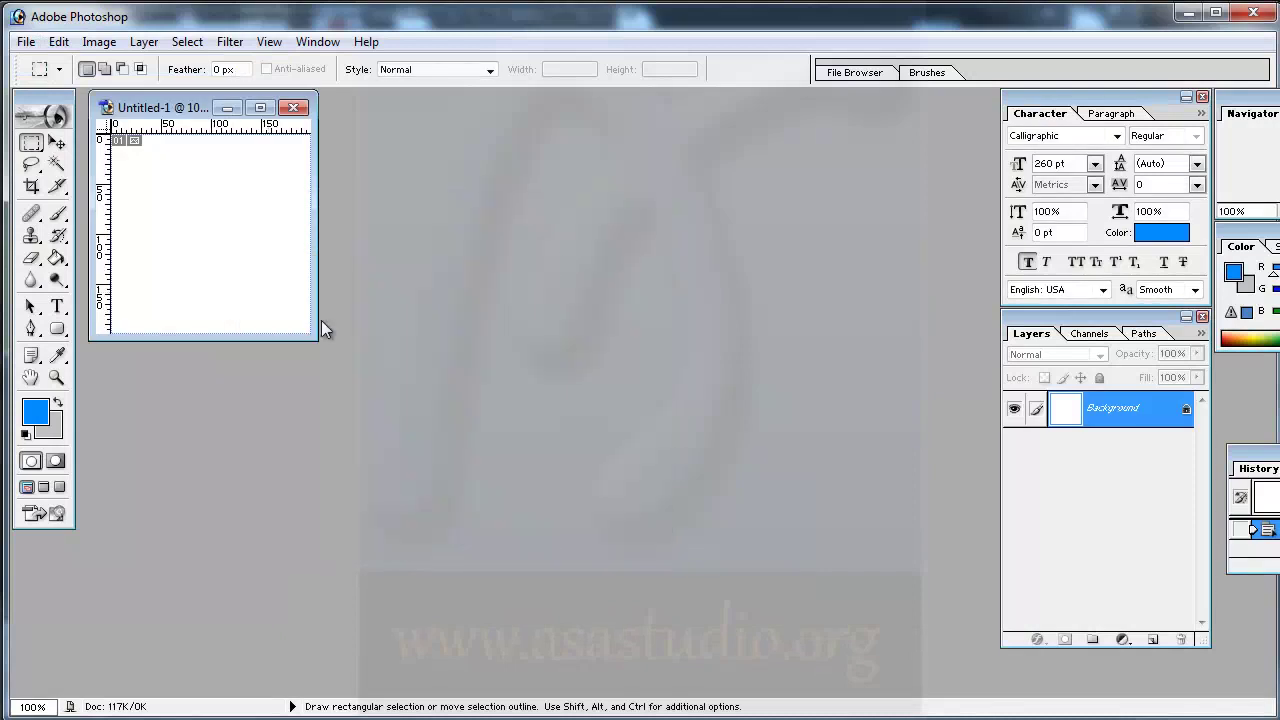
drag(312, 334, 480, 500)
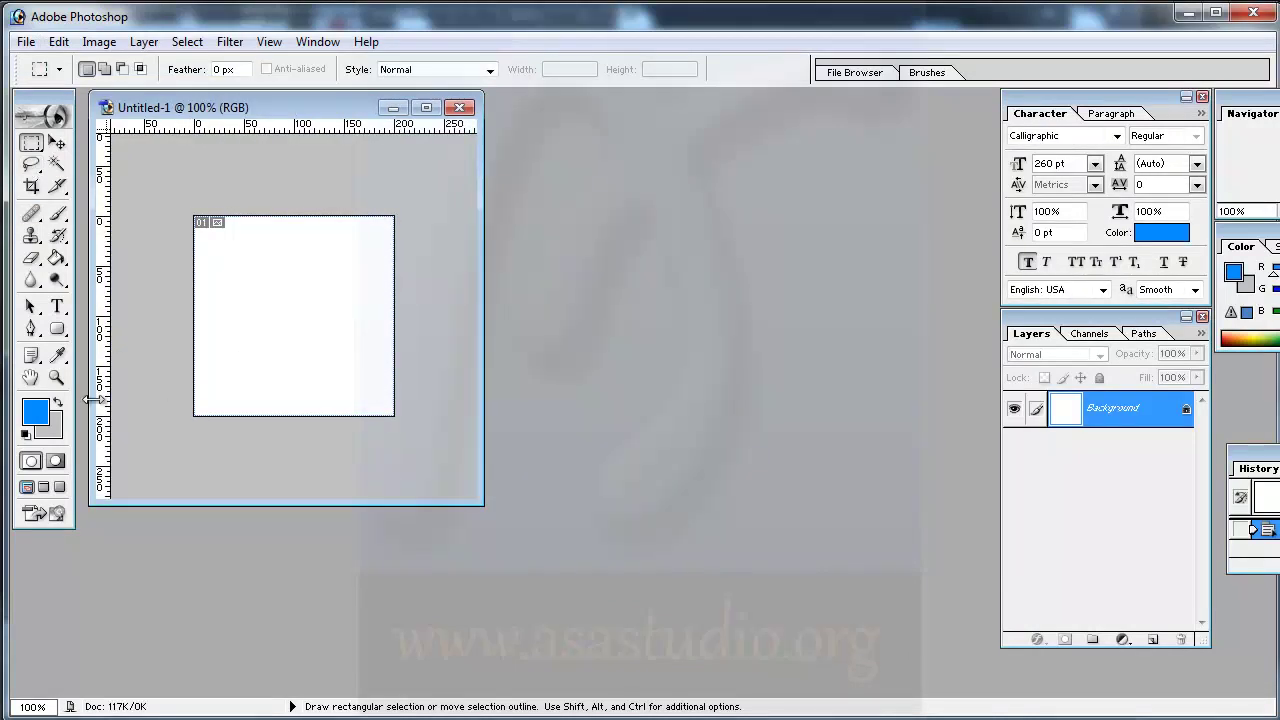
- Set the foreground colour to a slightly dark red, leaving the background unchanged
click(56, 430)
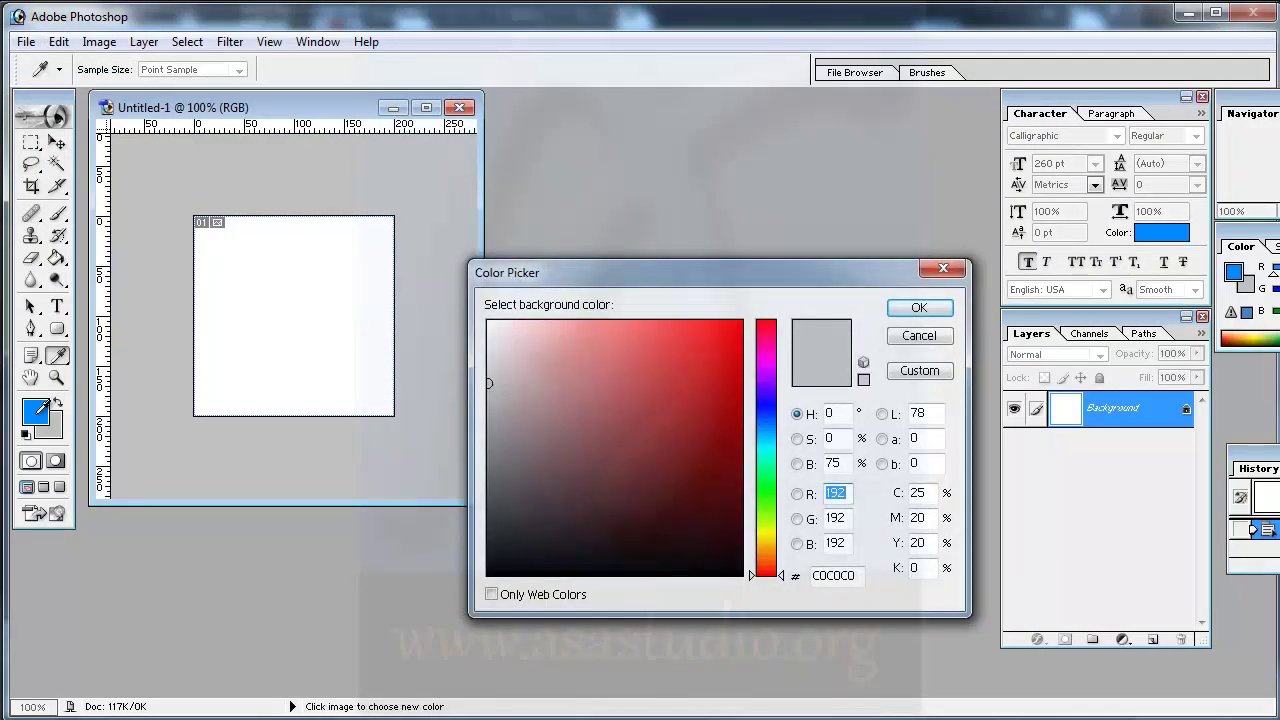
click(919, 340)
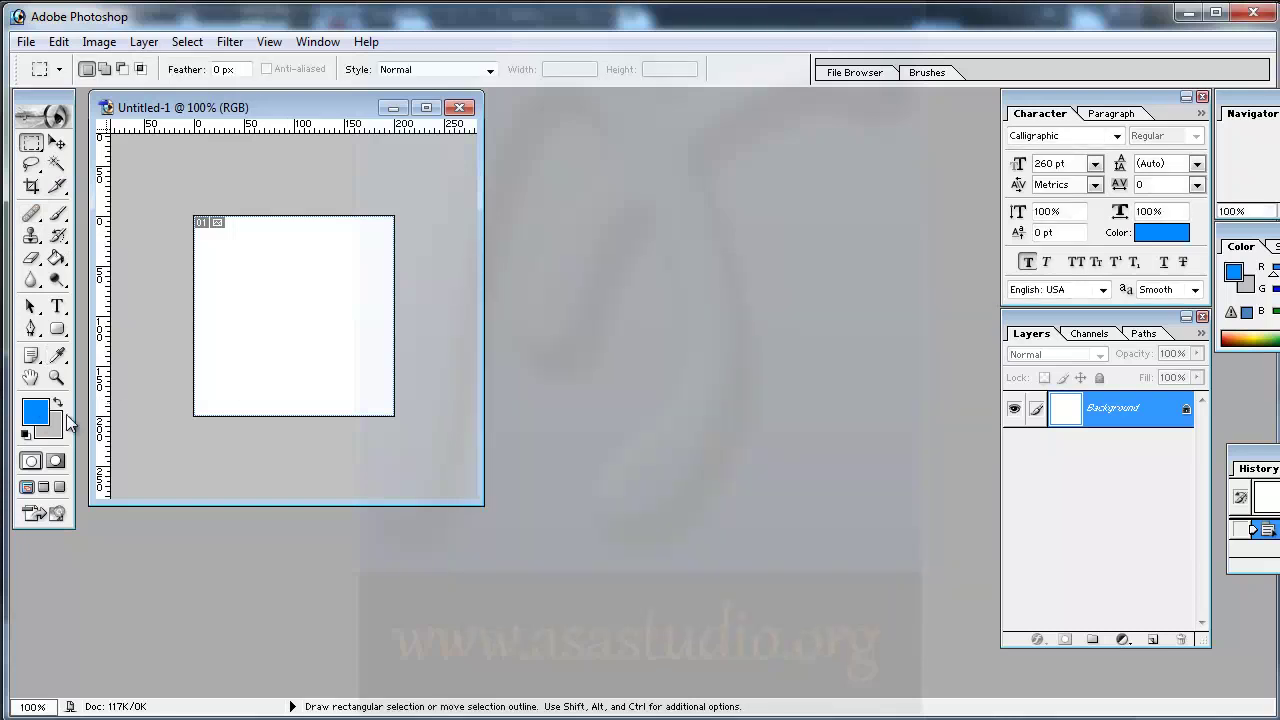
click(38, 415)
drag(766, 366, 787, 295)
drag(737, 338, 740, 350)
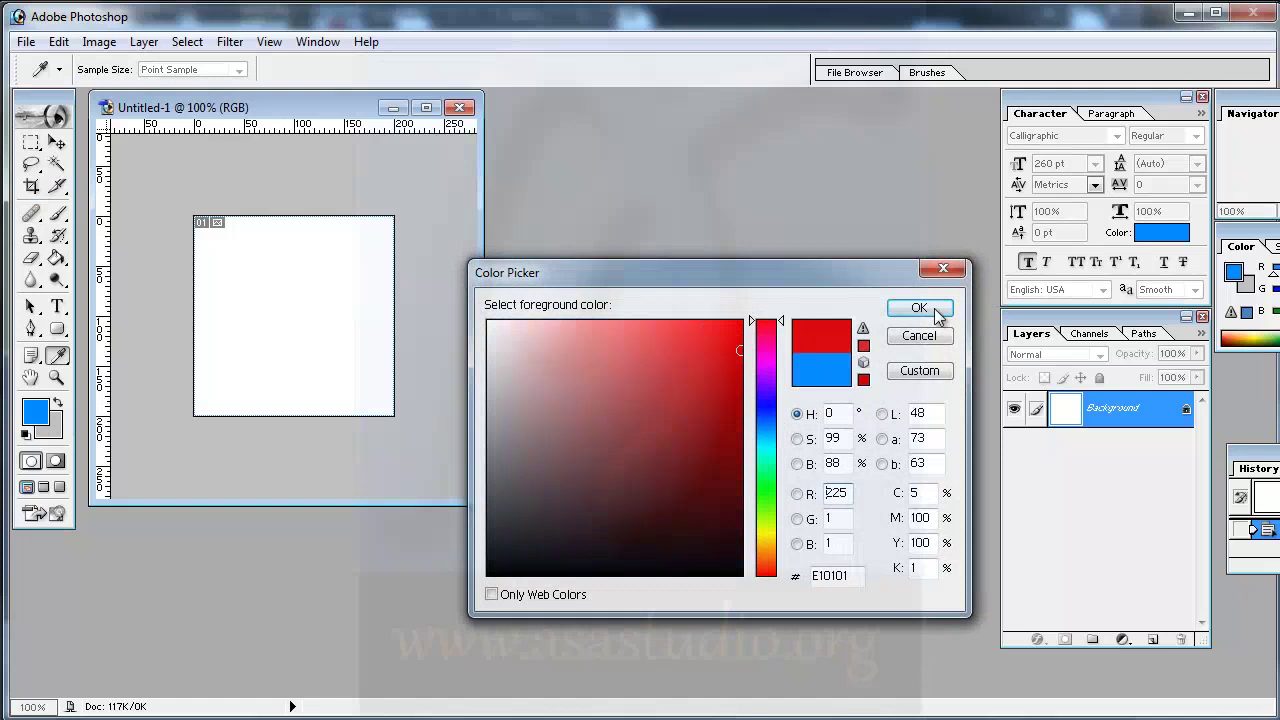
click(937, 313)
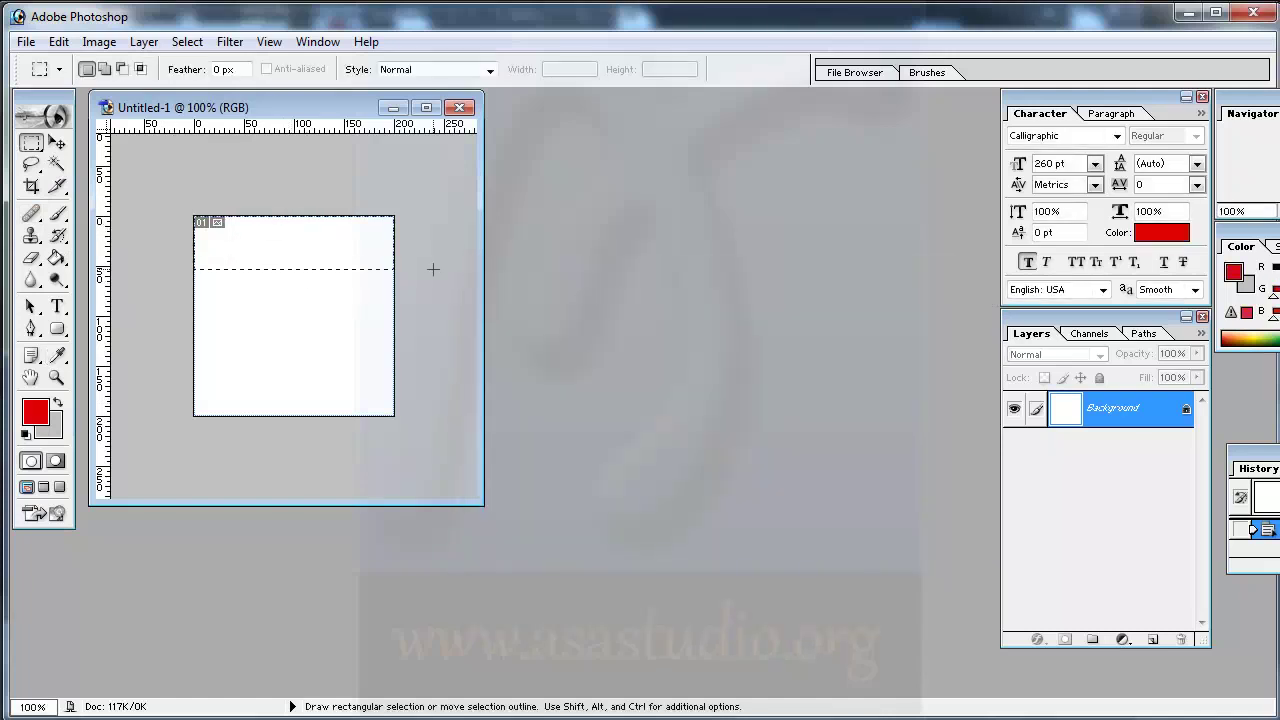
- Select a strip across the top of the canvas and fill it with grey
drag(433, 269, 433, 269)
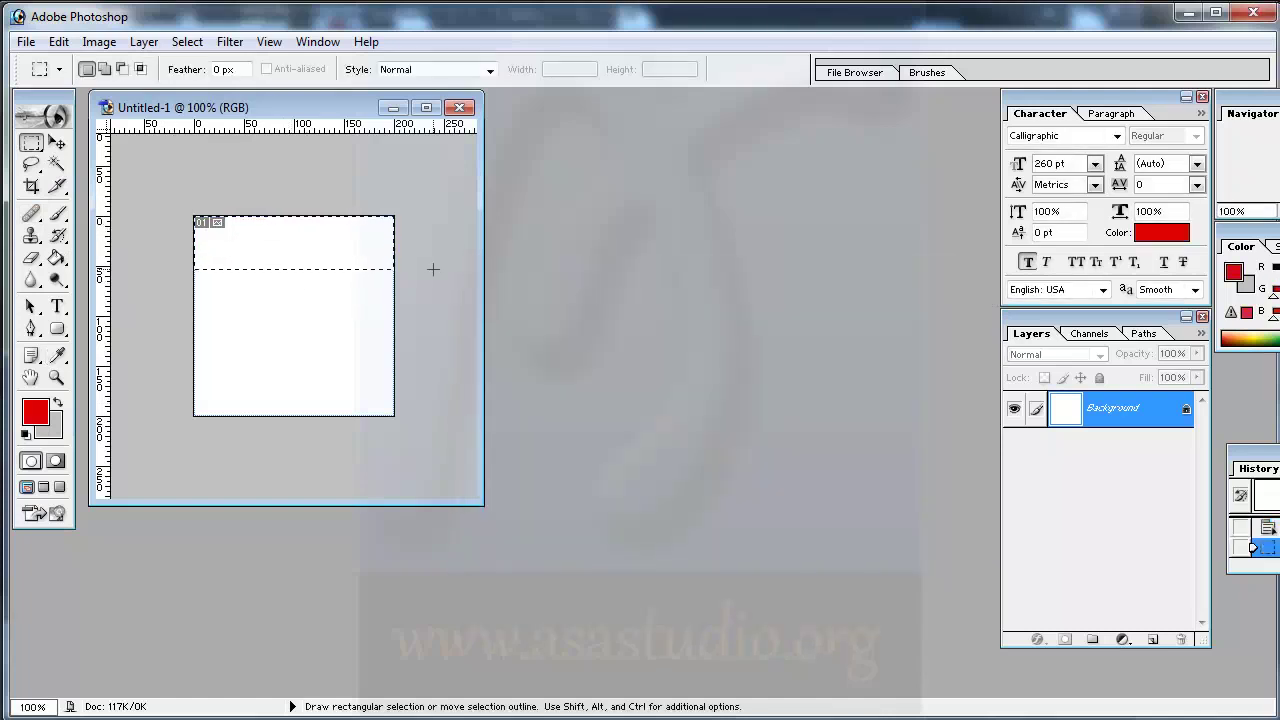
click(59, 42)
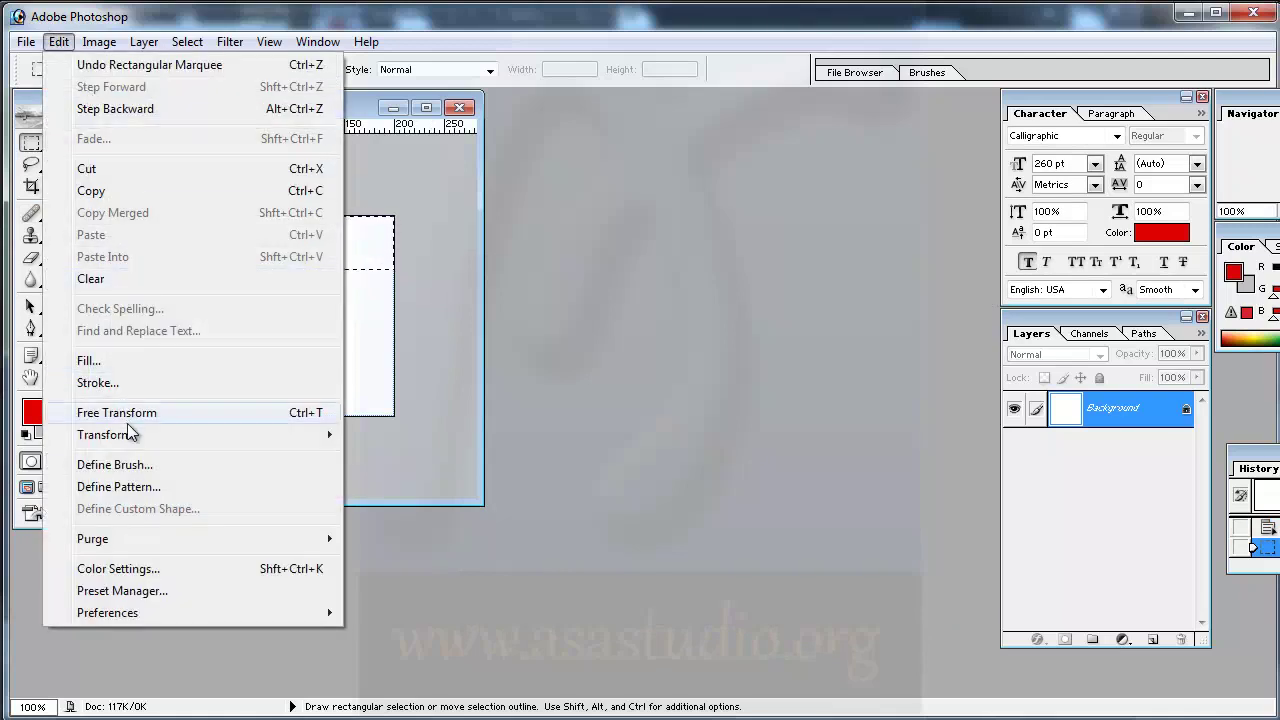
click(89, 360)
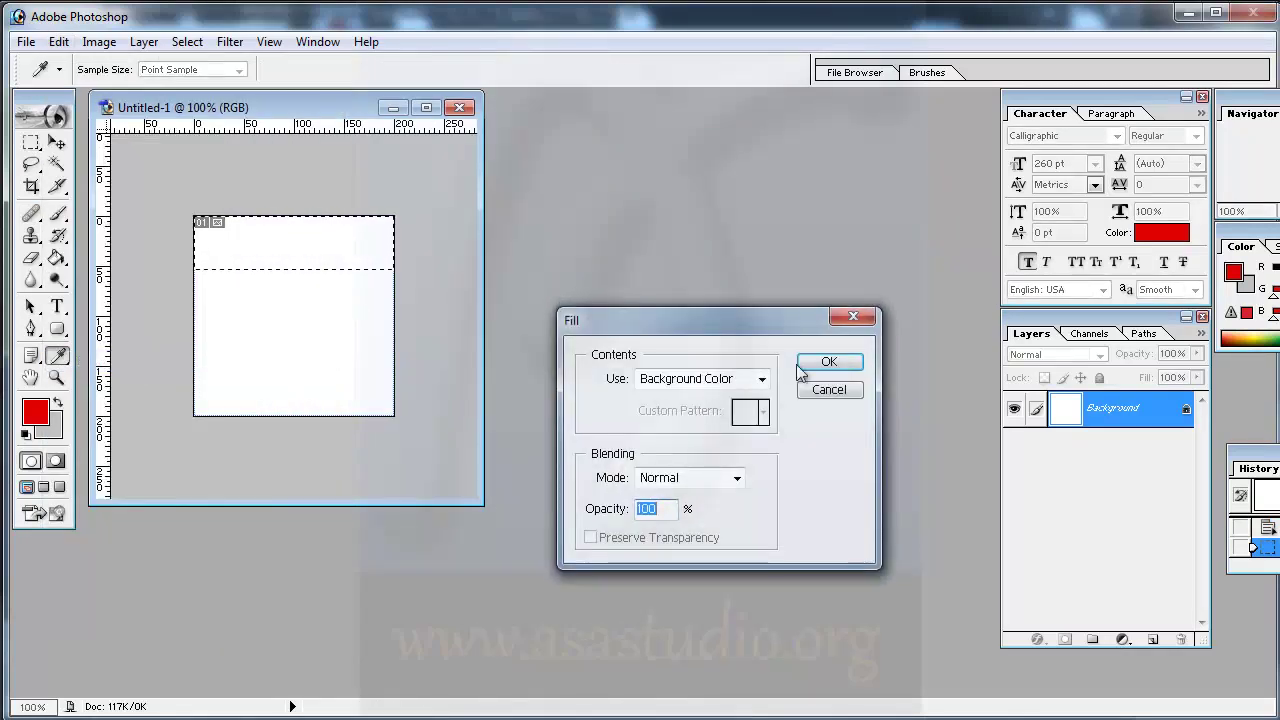
click(810, 360)
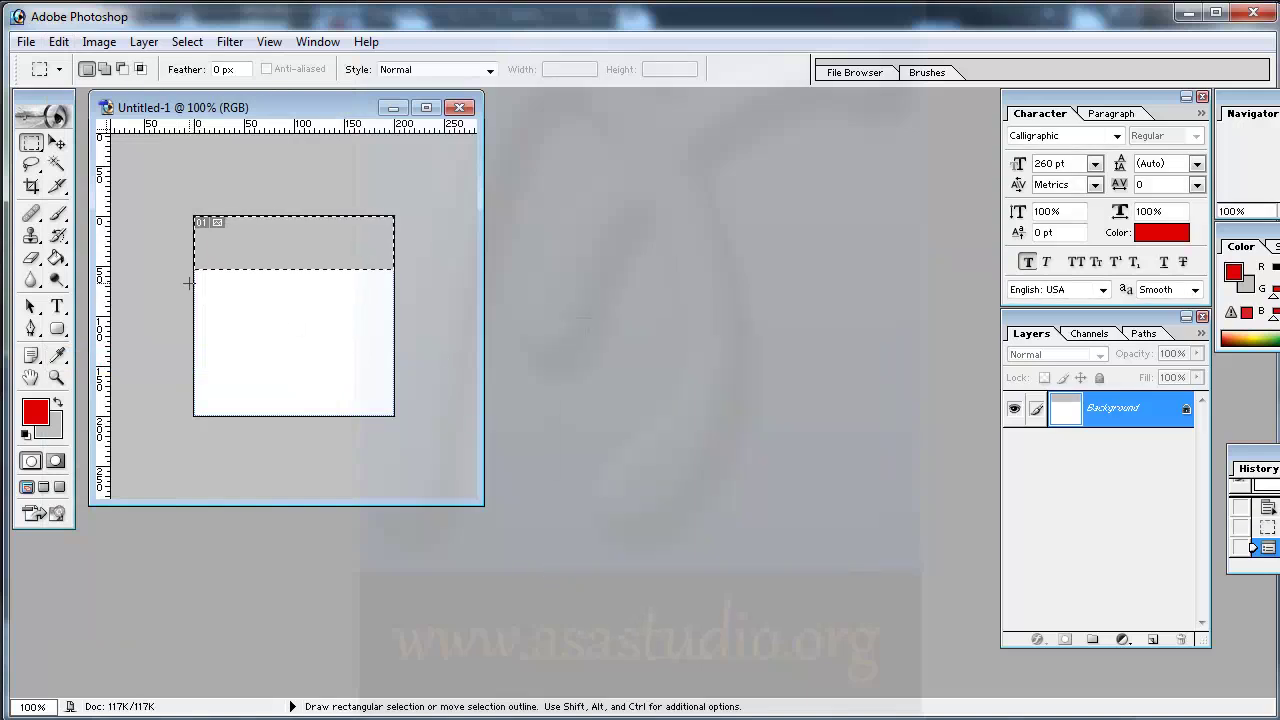
- Move the selection lower down and fill that band with the red foreground colour
key(shift+Down)
key(shift+Down)
key(shift+Down)
key(shift+Down)
key(shift+Down)
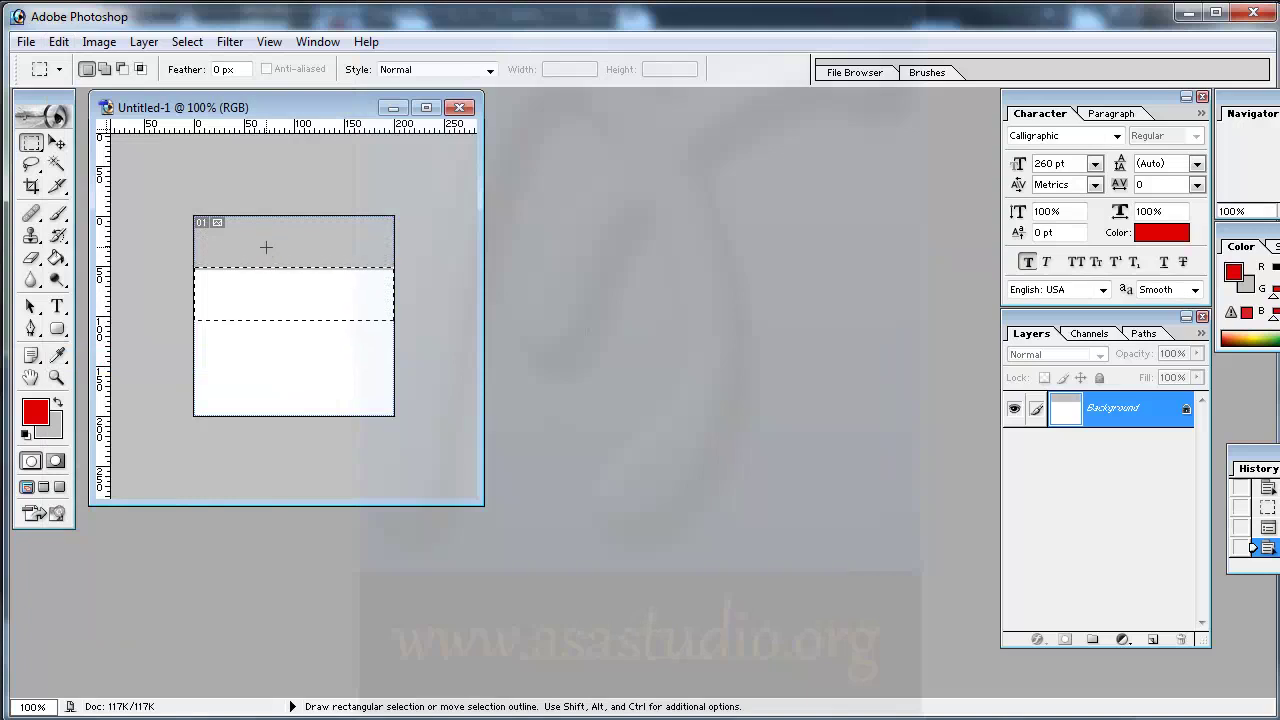
key(shift+Down)
key(shift+Down)
key(Up)
key(Up)
key(Up)
click(58, 41)
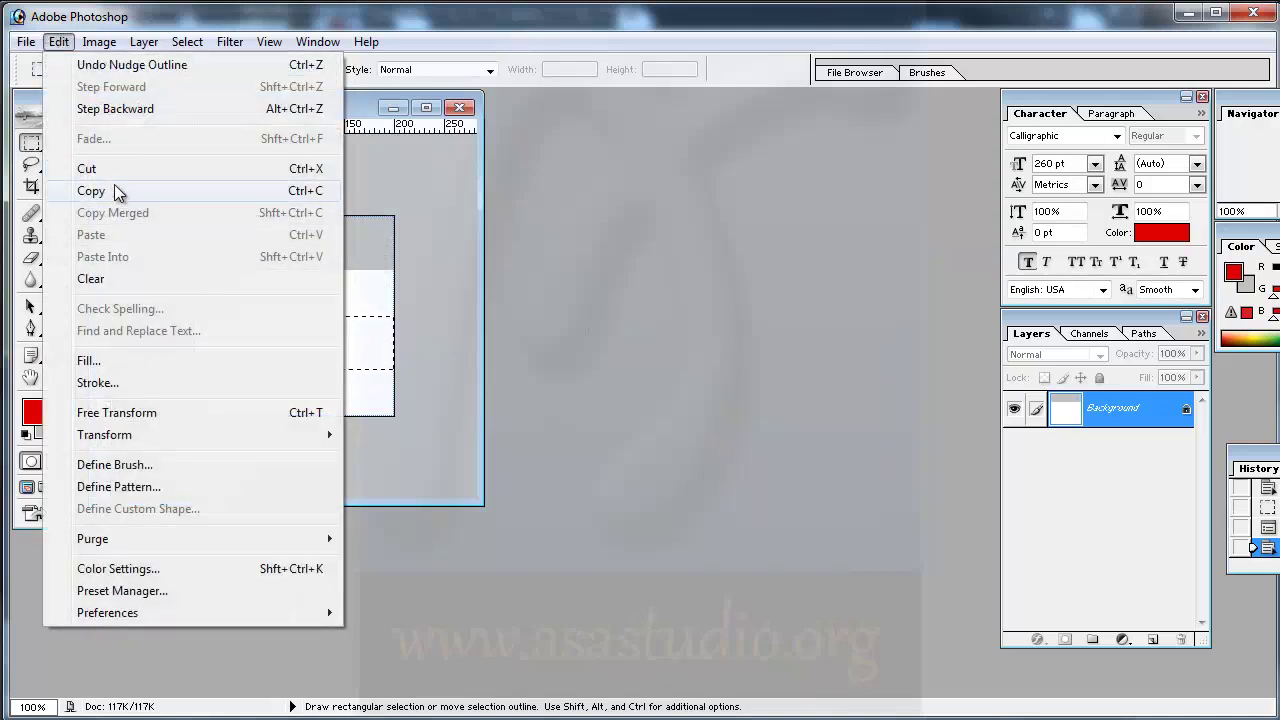
click(362, 97)
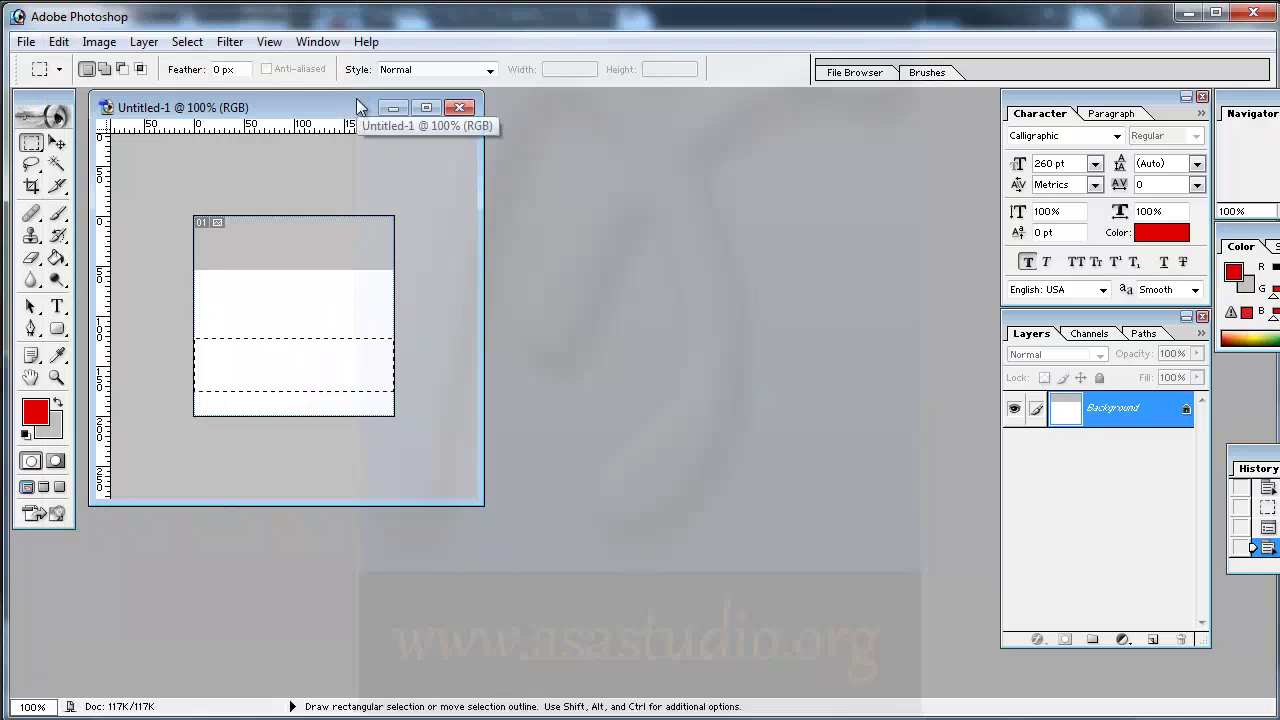
click(213, 72)
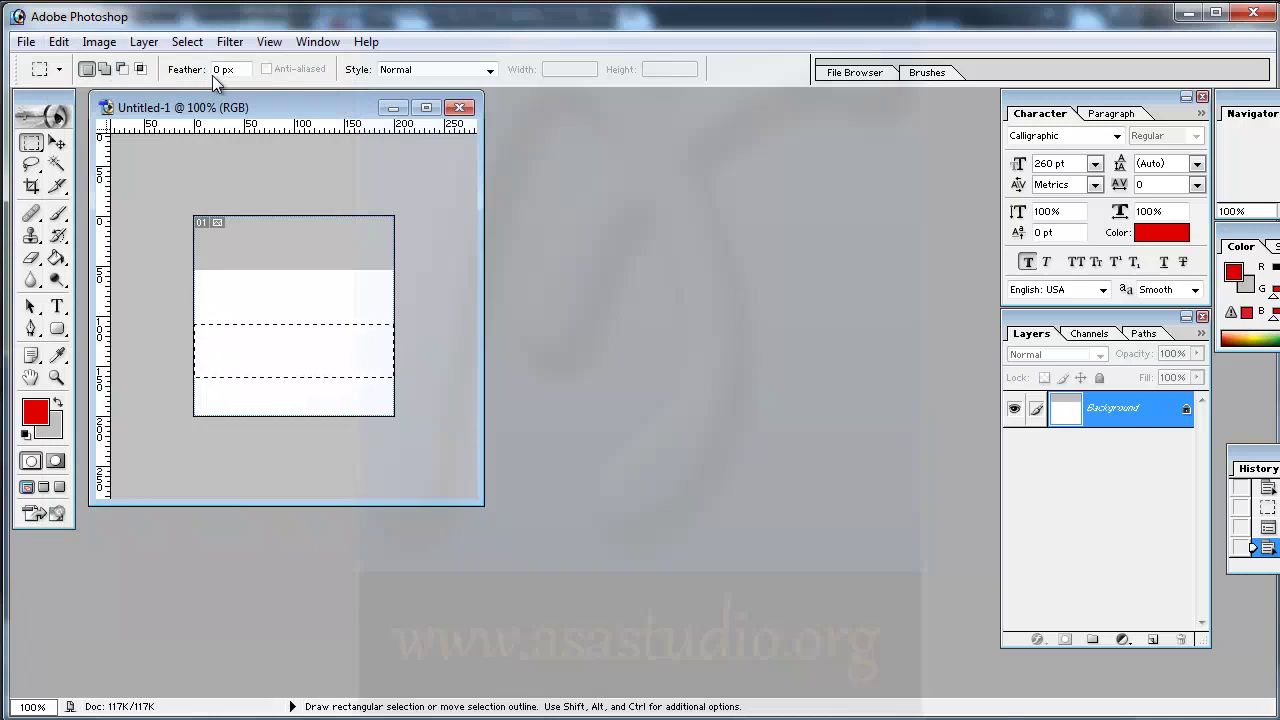
click(58, 43)
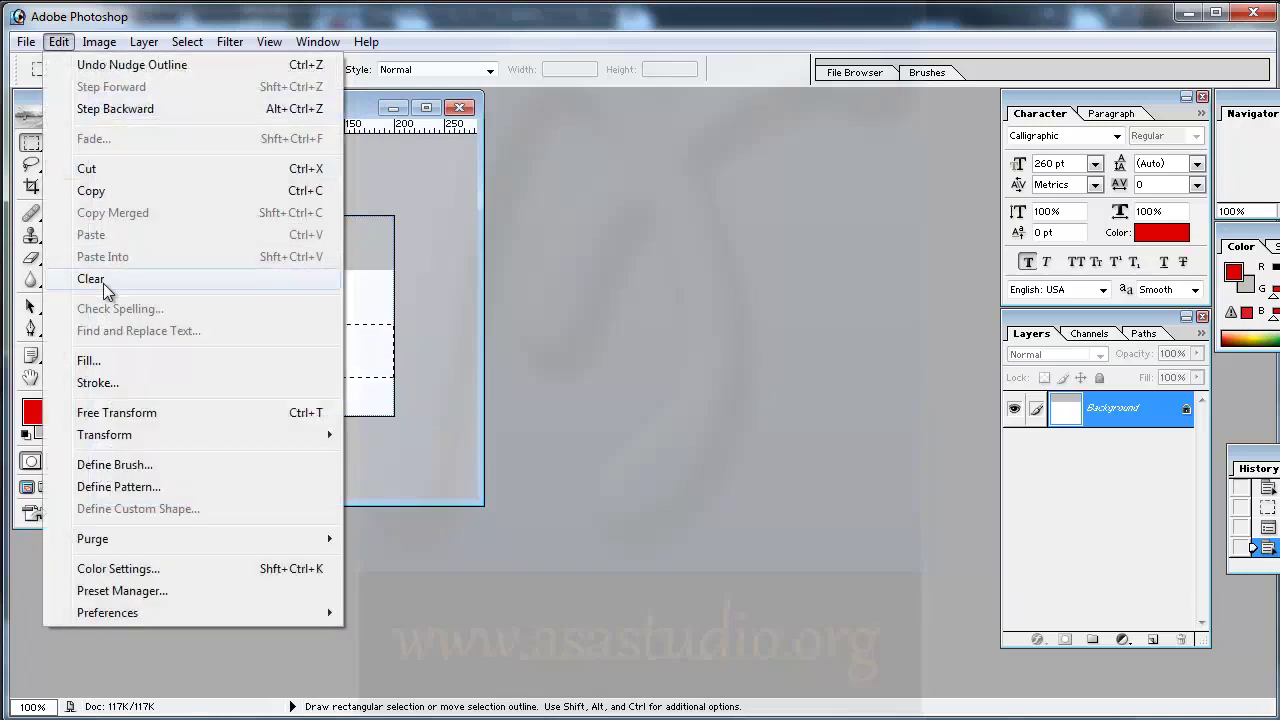
click(107, 356)
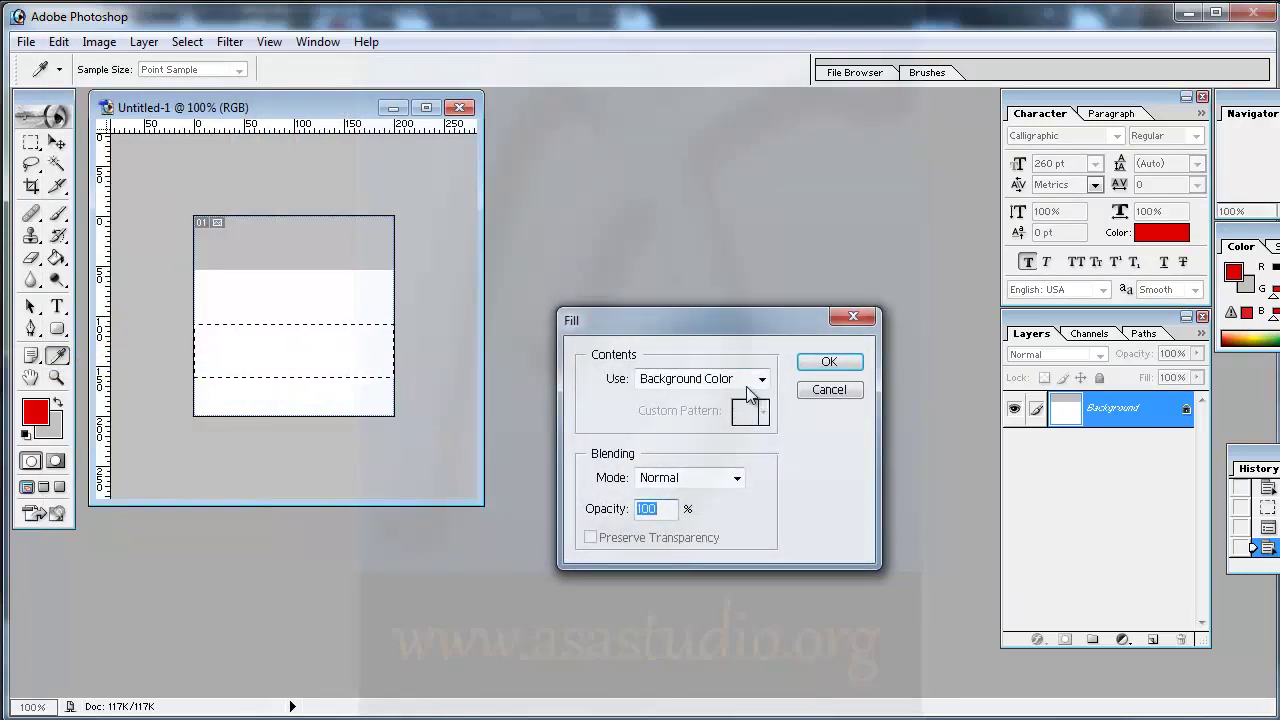
click(746, 386)
click(738, 396)
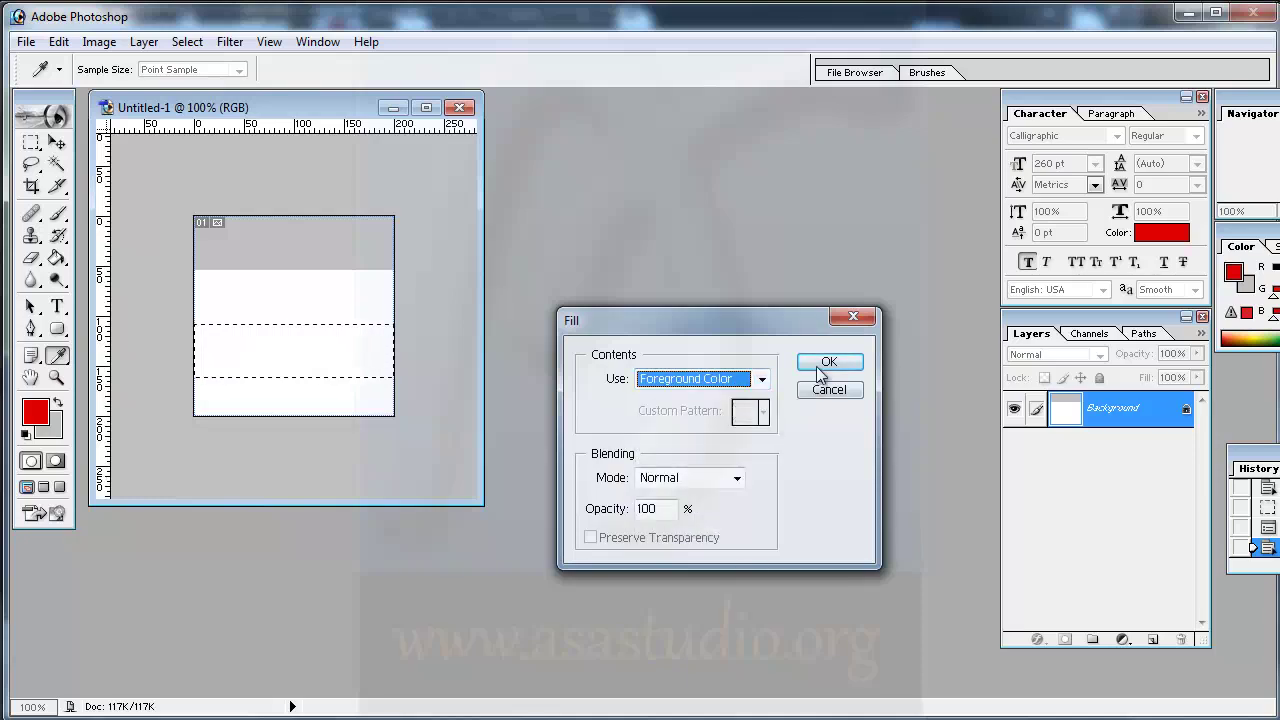
click(828, 362)
click(26, 42)
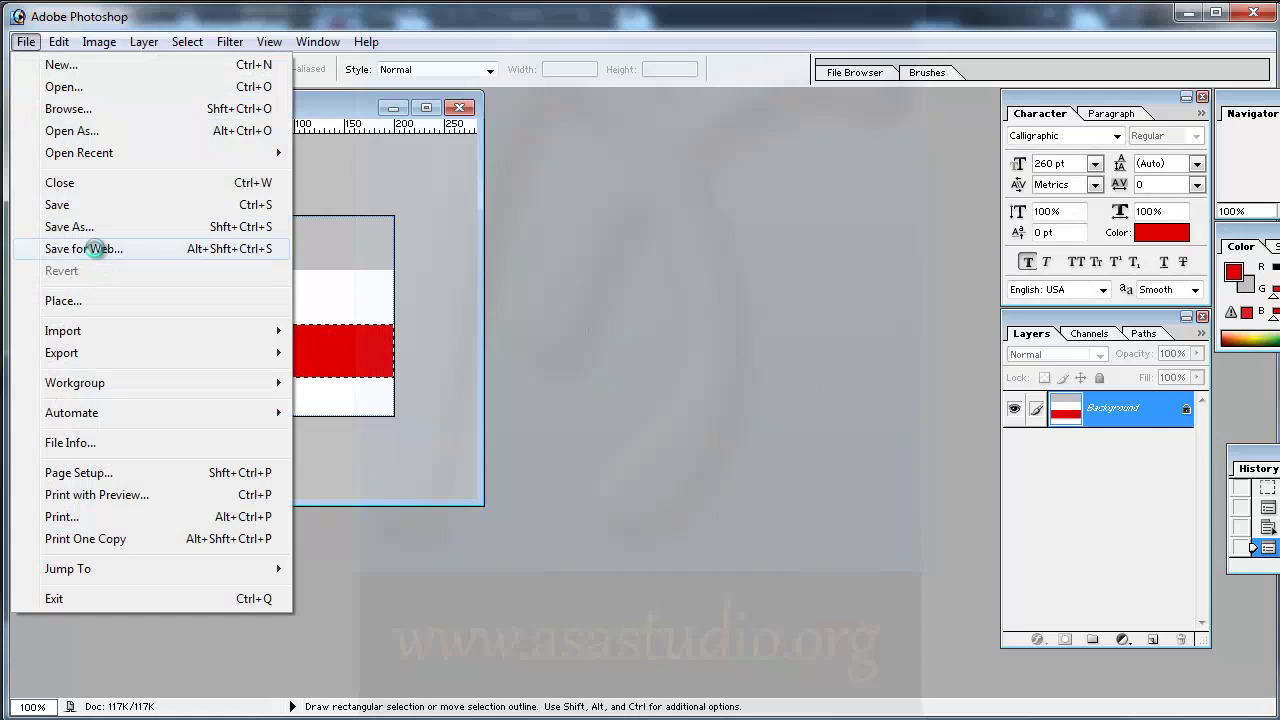
- Save for Web as in-out-road.jpg in Materials, then quit Photoshop without saving the document
click(92, 250)
click(1252, 75)
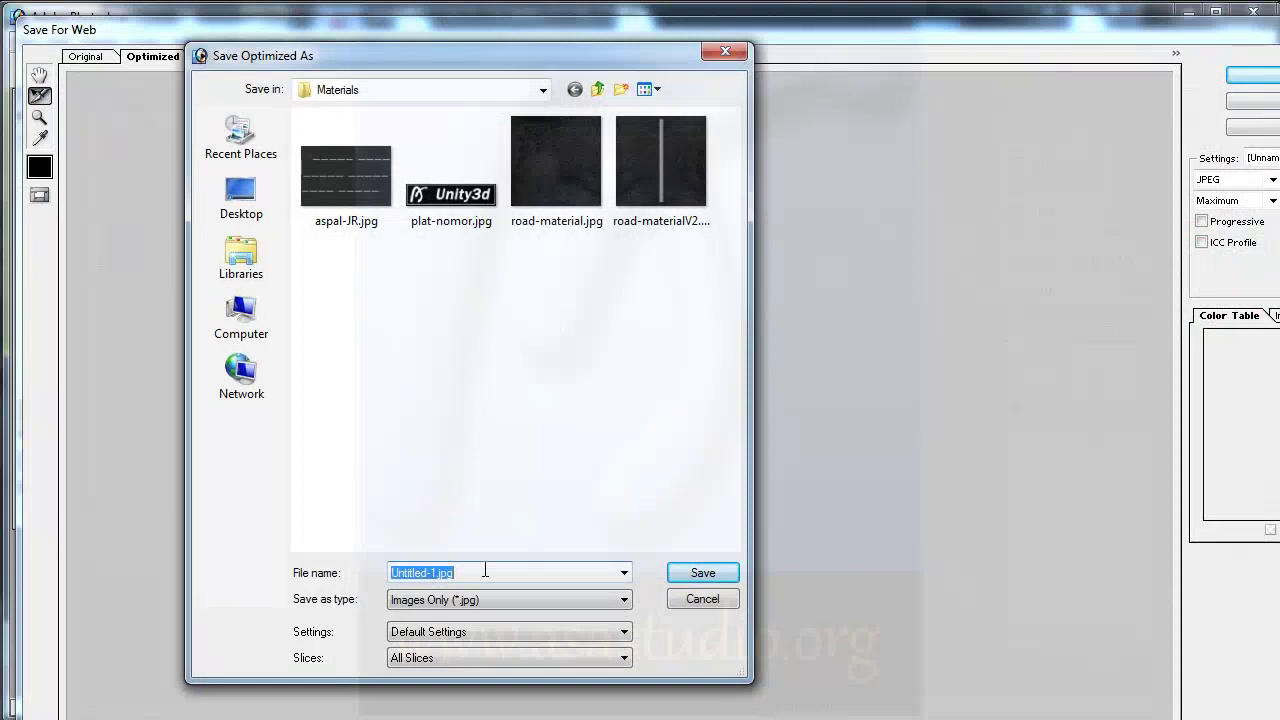
text(l)
text(t)
click(704, 573)
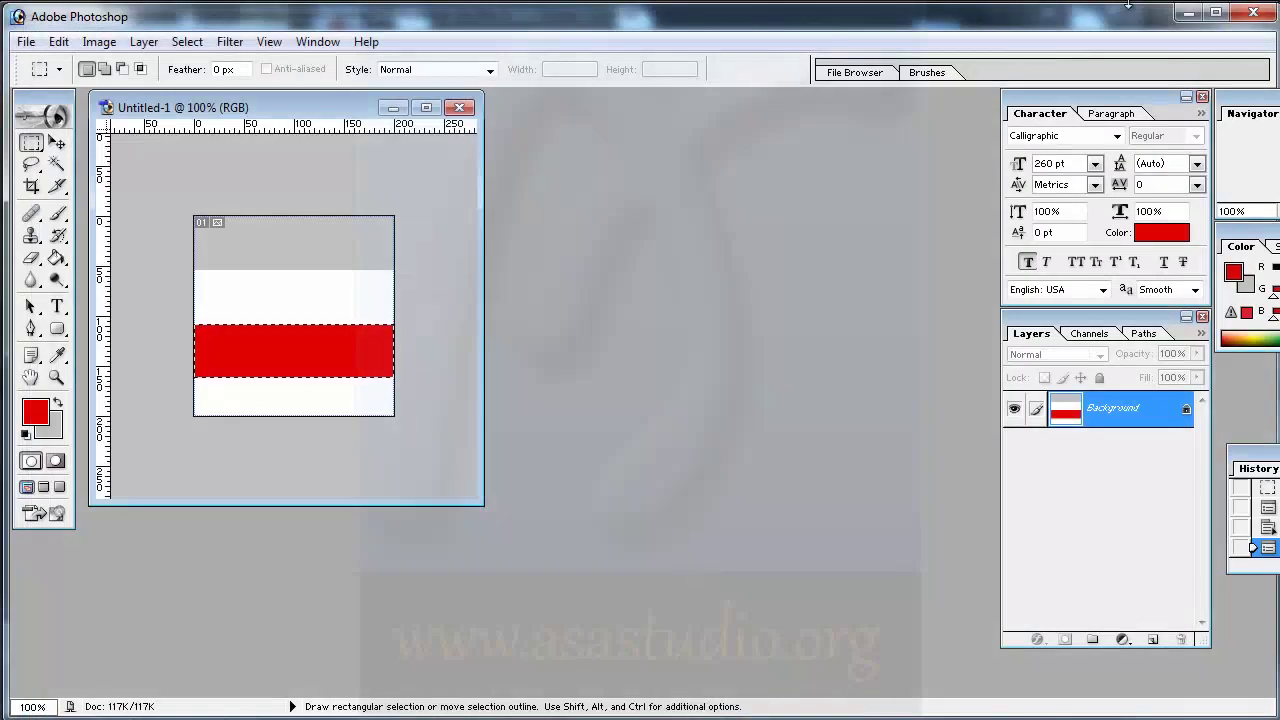
click(1253, 12)
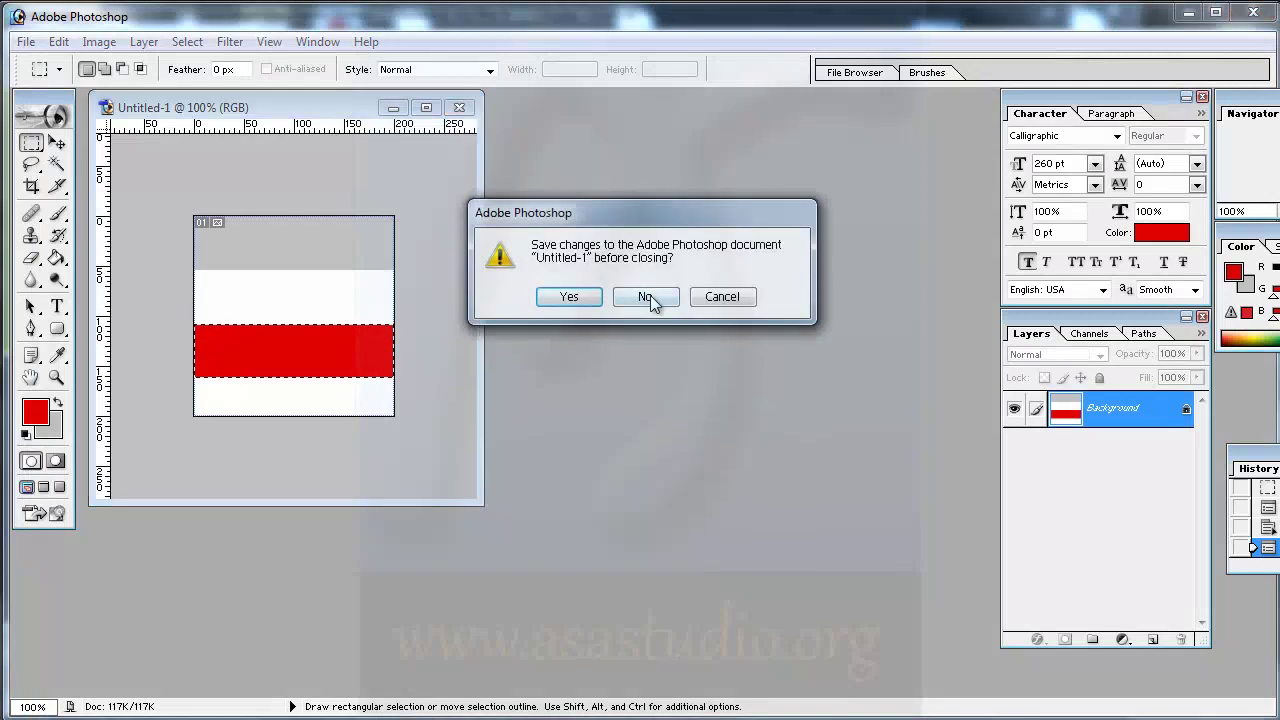
click(650, 294)
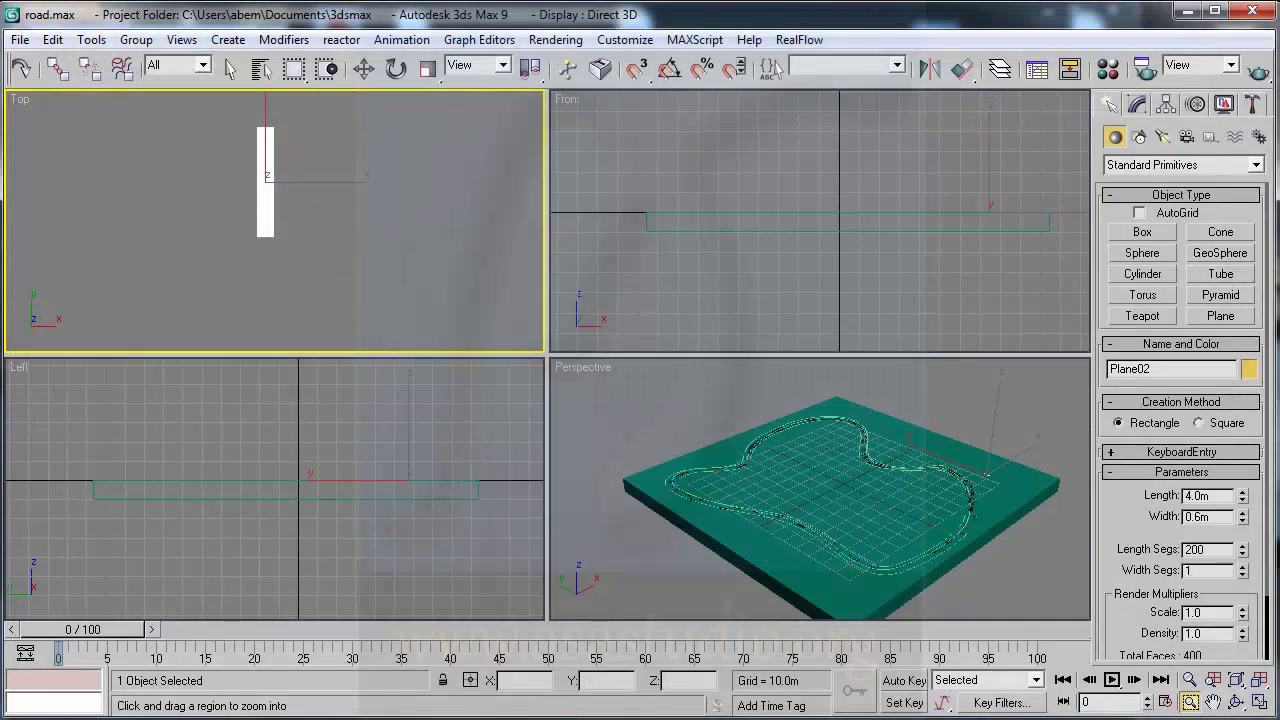
- Make an inoutRoad material with in-out-road.jpg as its diffuse bitmap, shown in viewports
drag(248, 156, 326, 263)
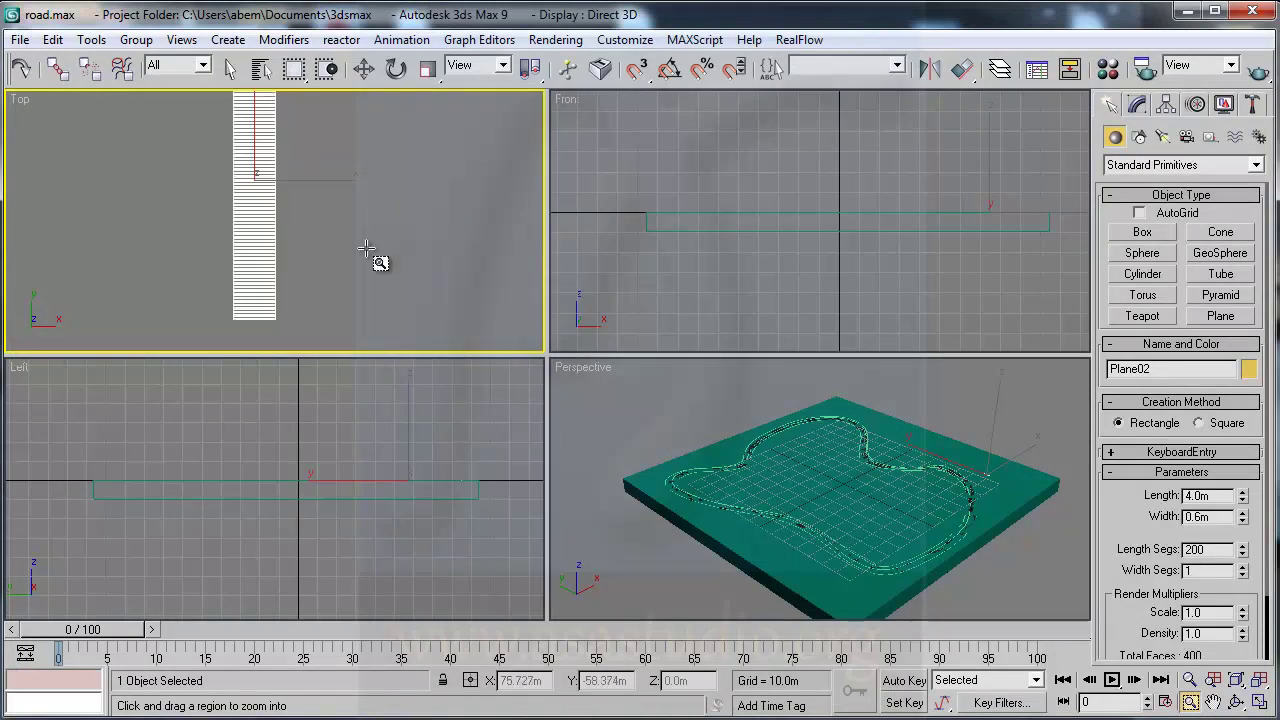
click(1108, 68)
click(199, 110)
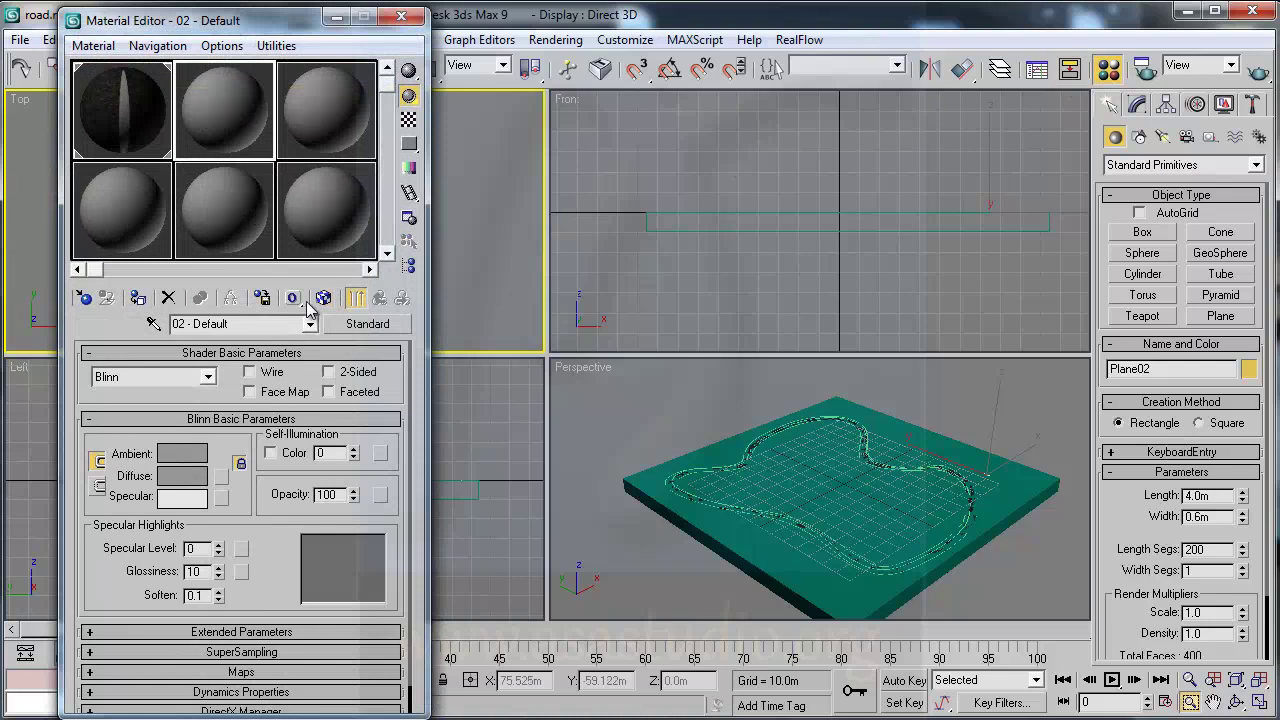
click(254, 324)
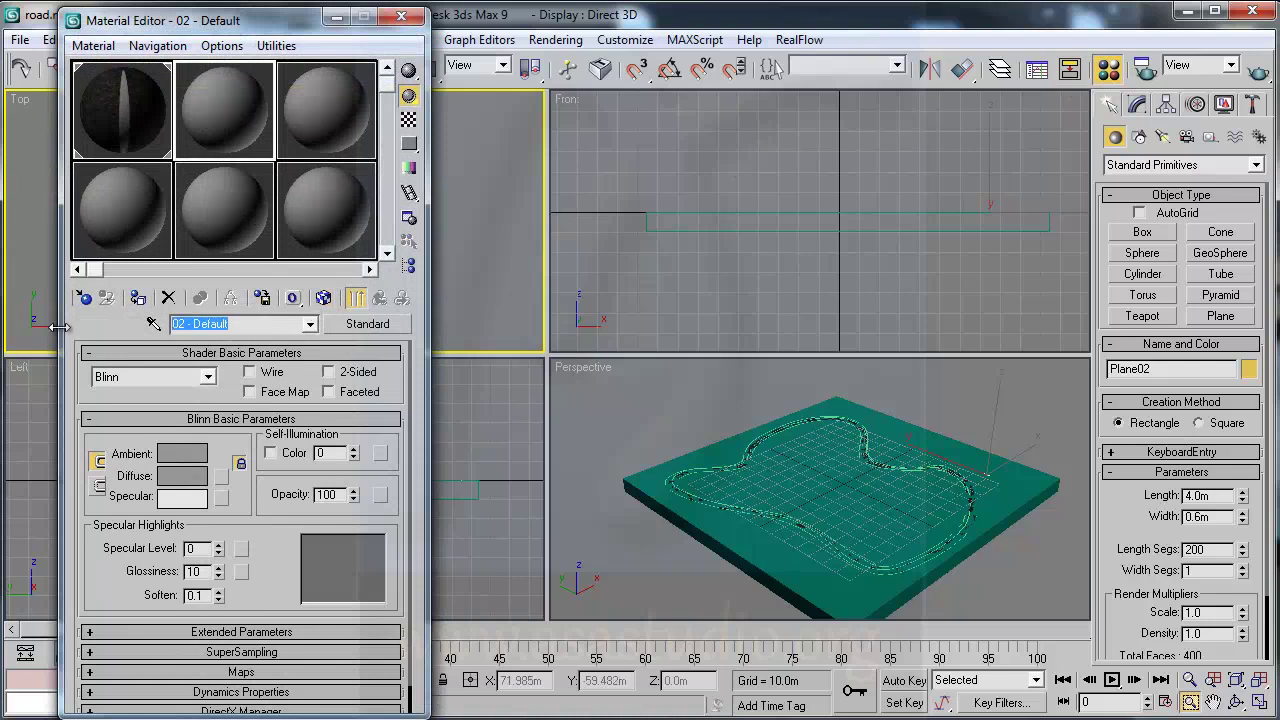
text(ino)
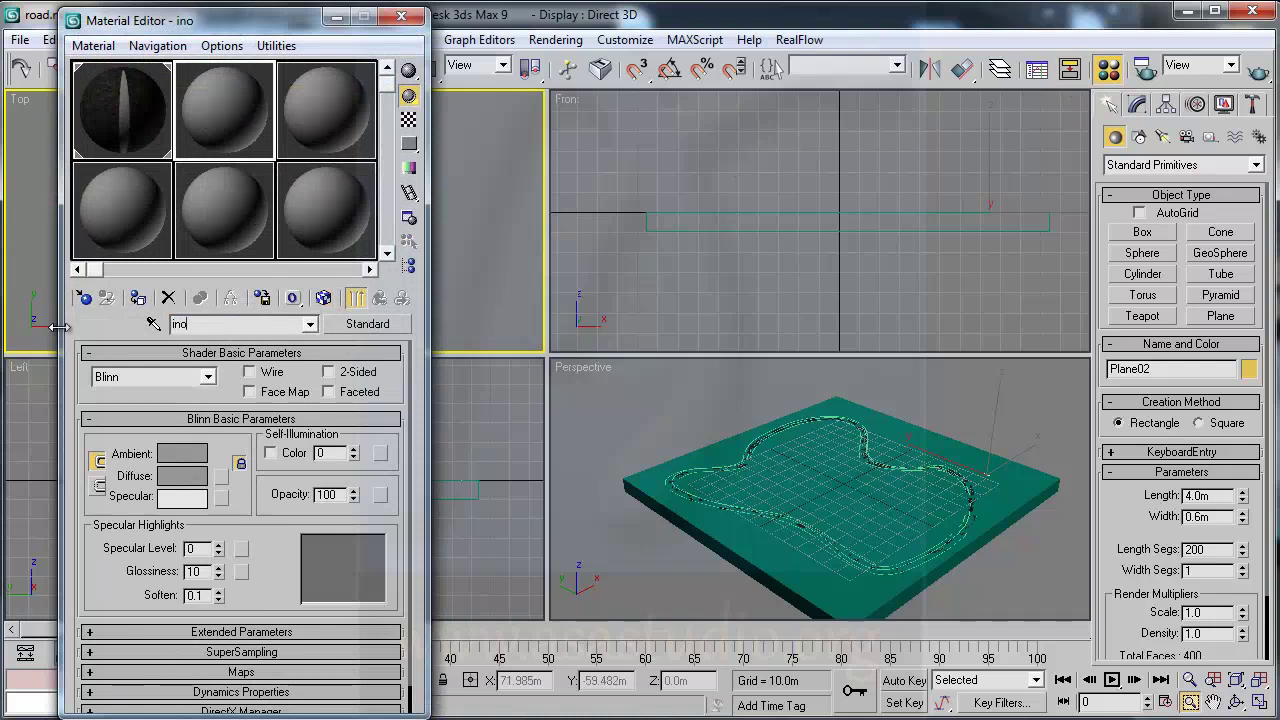
text(utRoad)
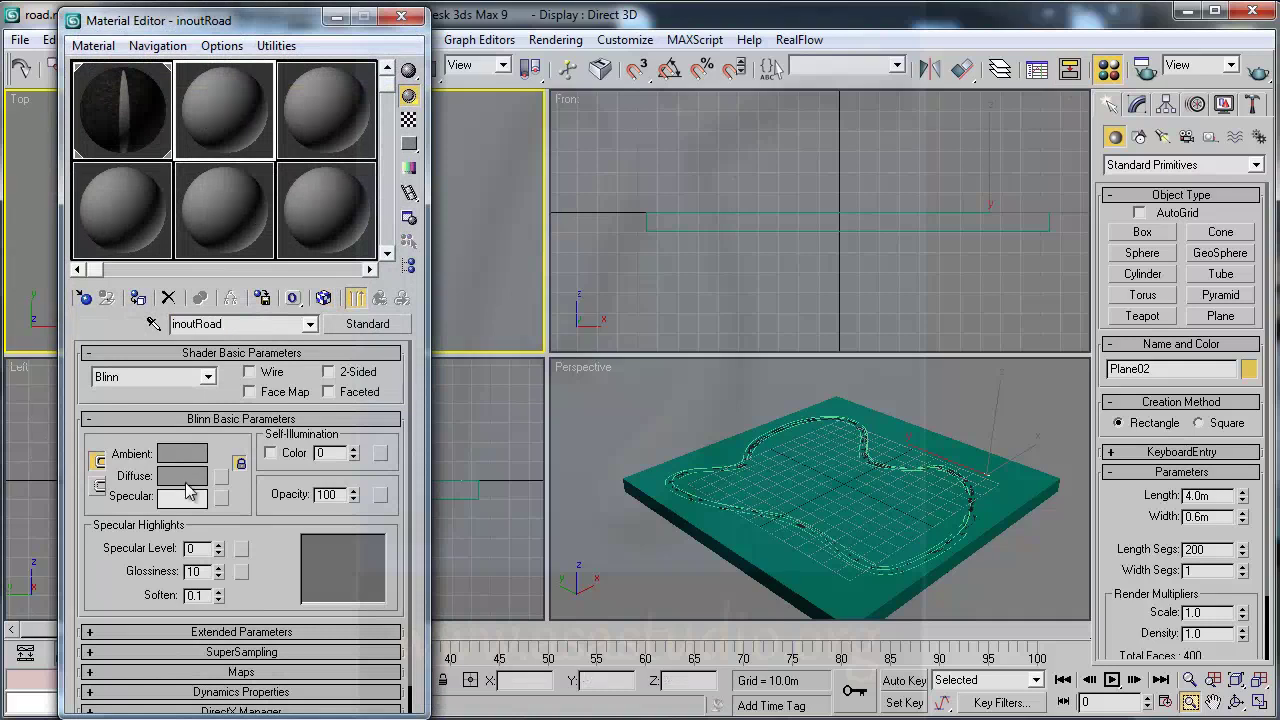
click(221, 476)
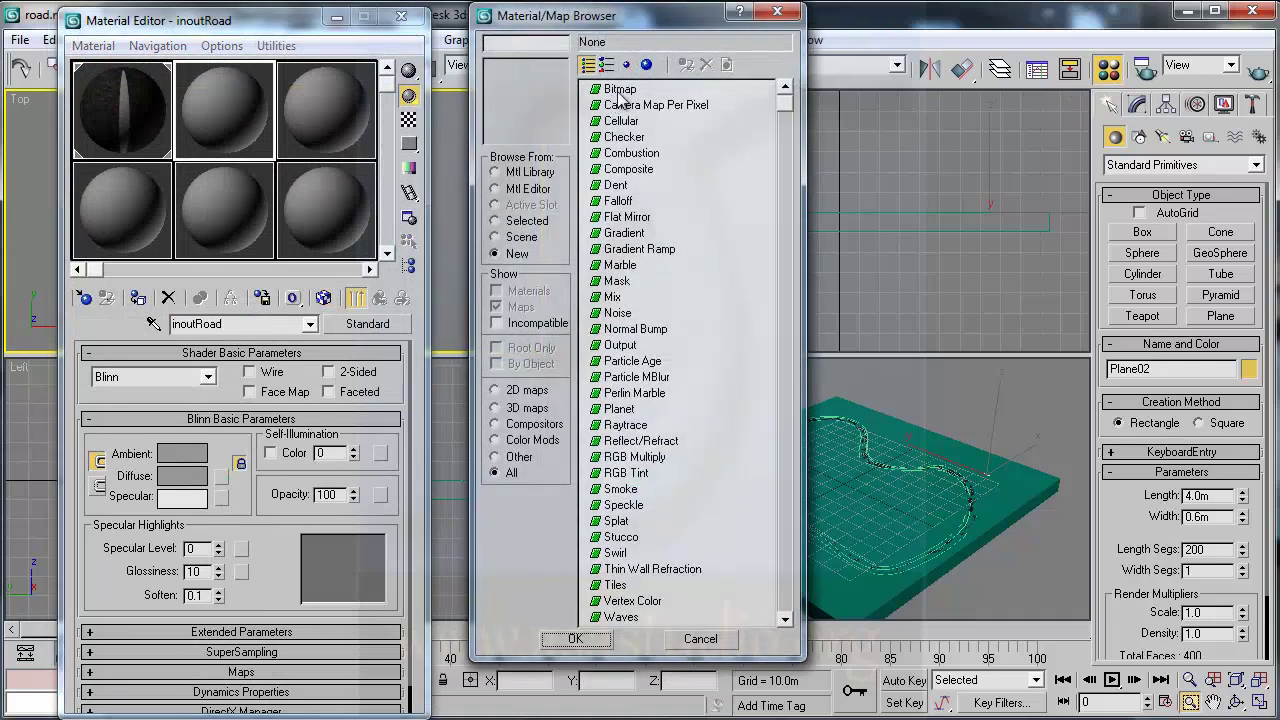
double_click(617, 90)
click(185, 207)
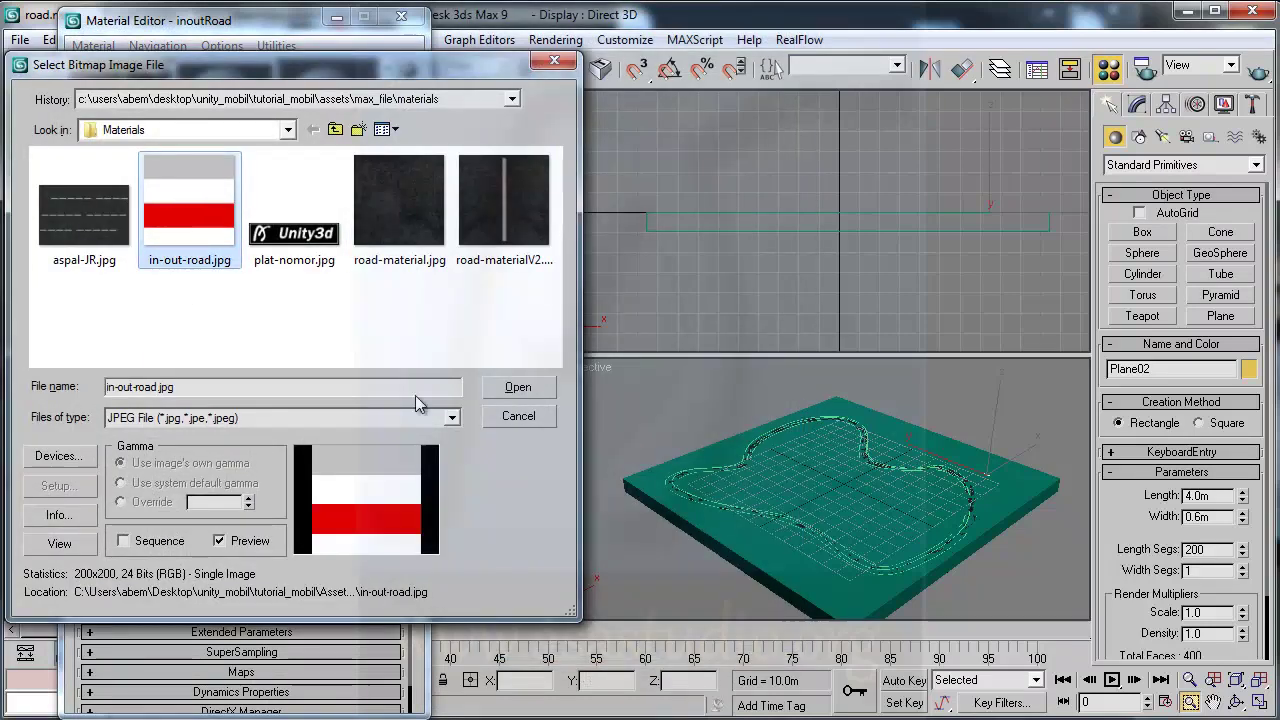
click(522, 387)
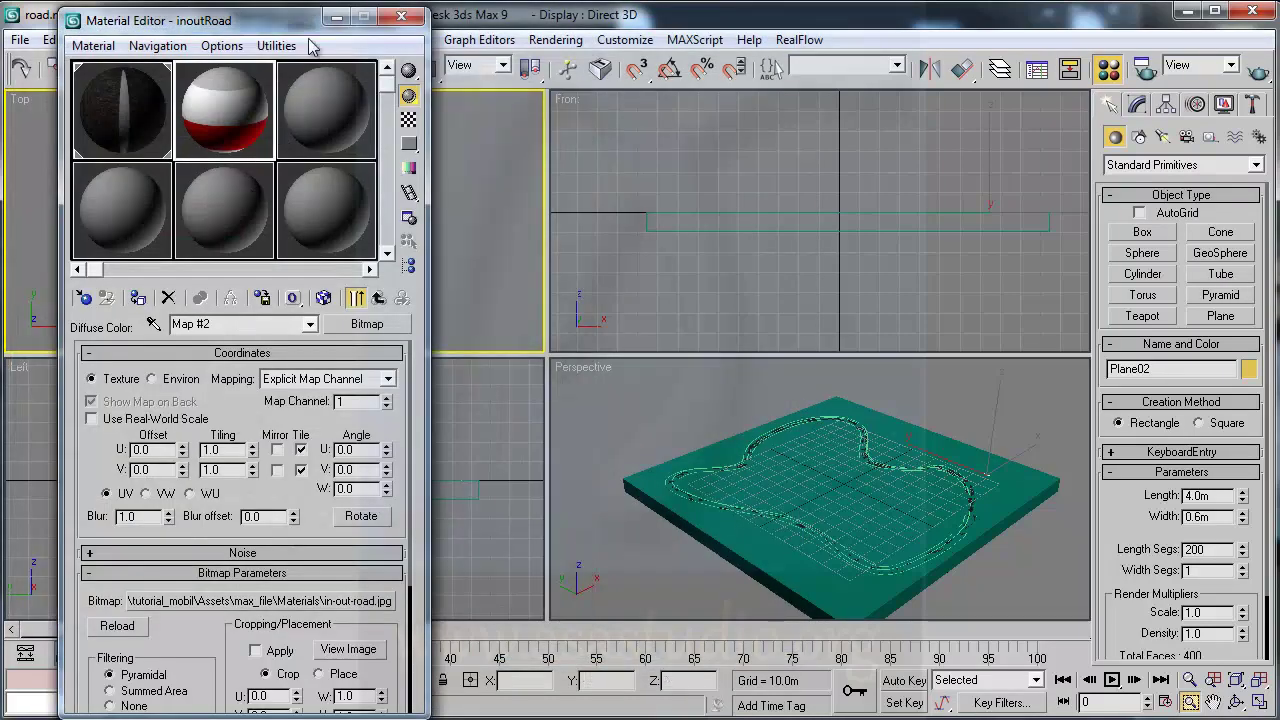
click(325, 299)
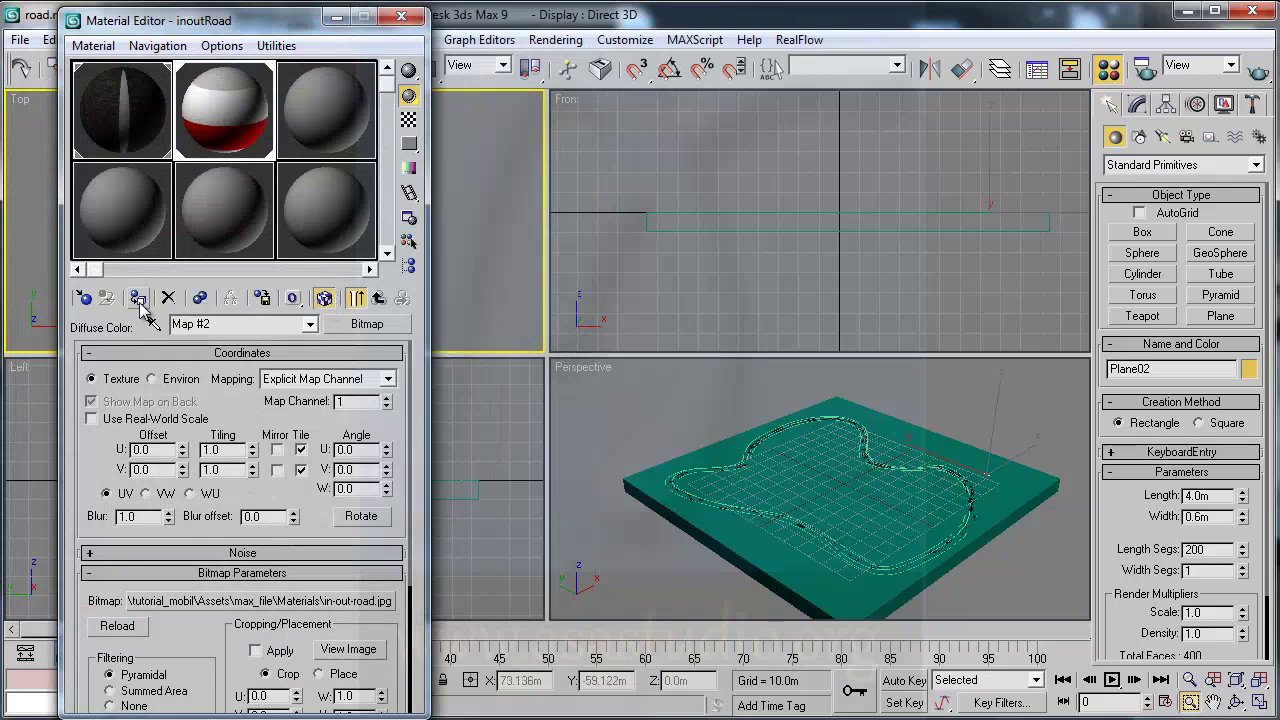
click(401, 16)
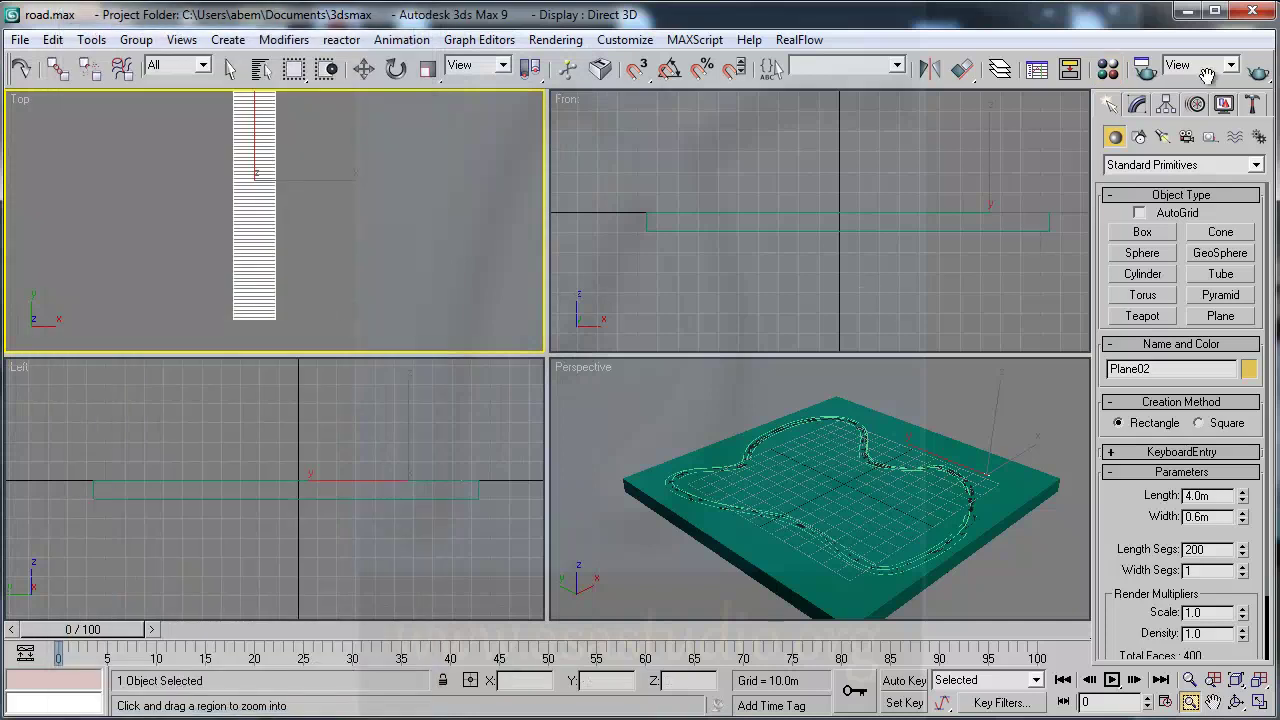
- Preview a Top-view render, then hide the teal Box01 ground box
click(1257, 75)
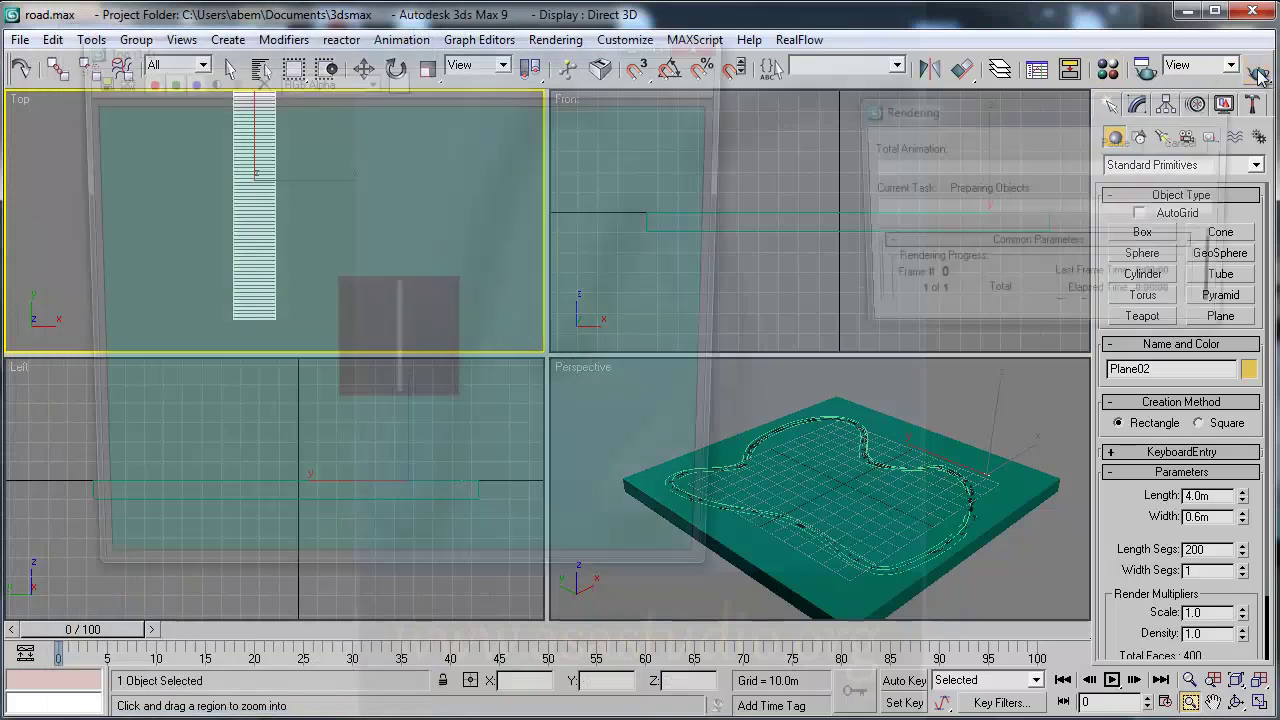
click(708, 42)
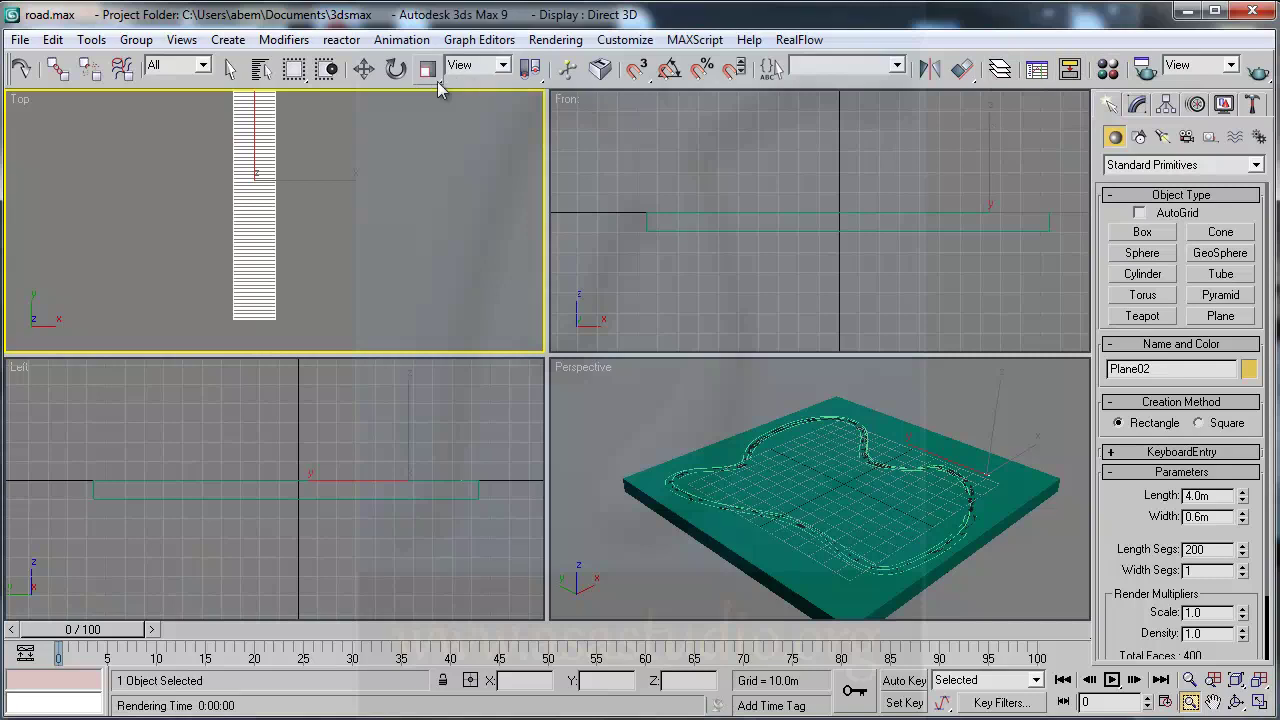
right_click(681, 234)
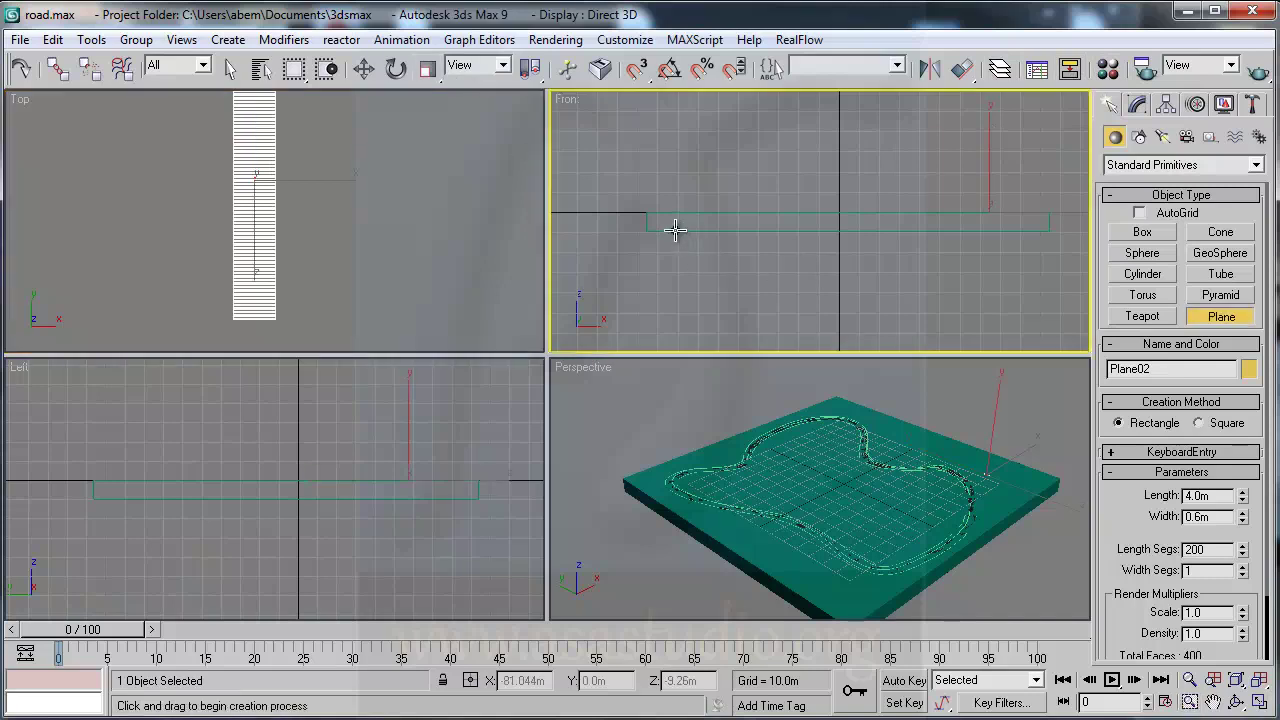
key(w)
click(674, 232)
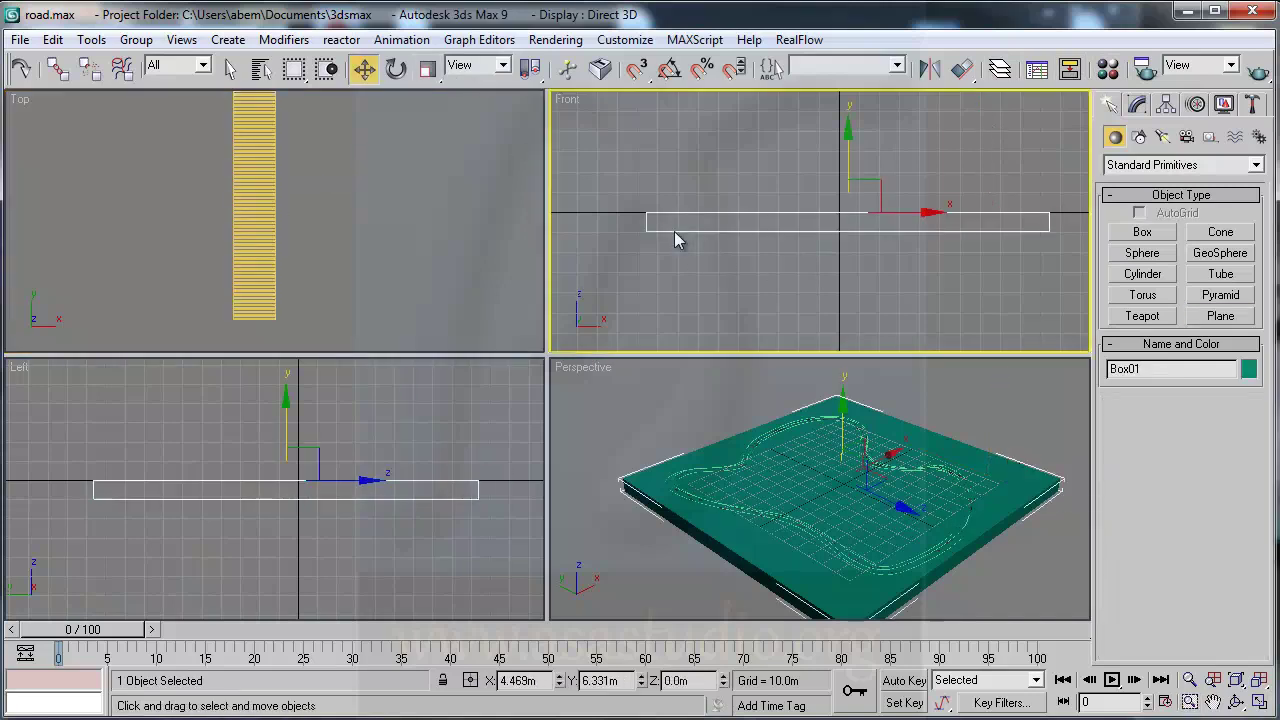
right_click(675, 238)
click(721, 172)
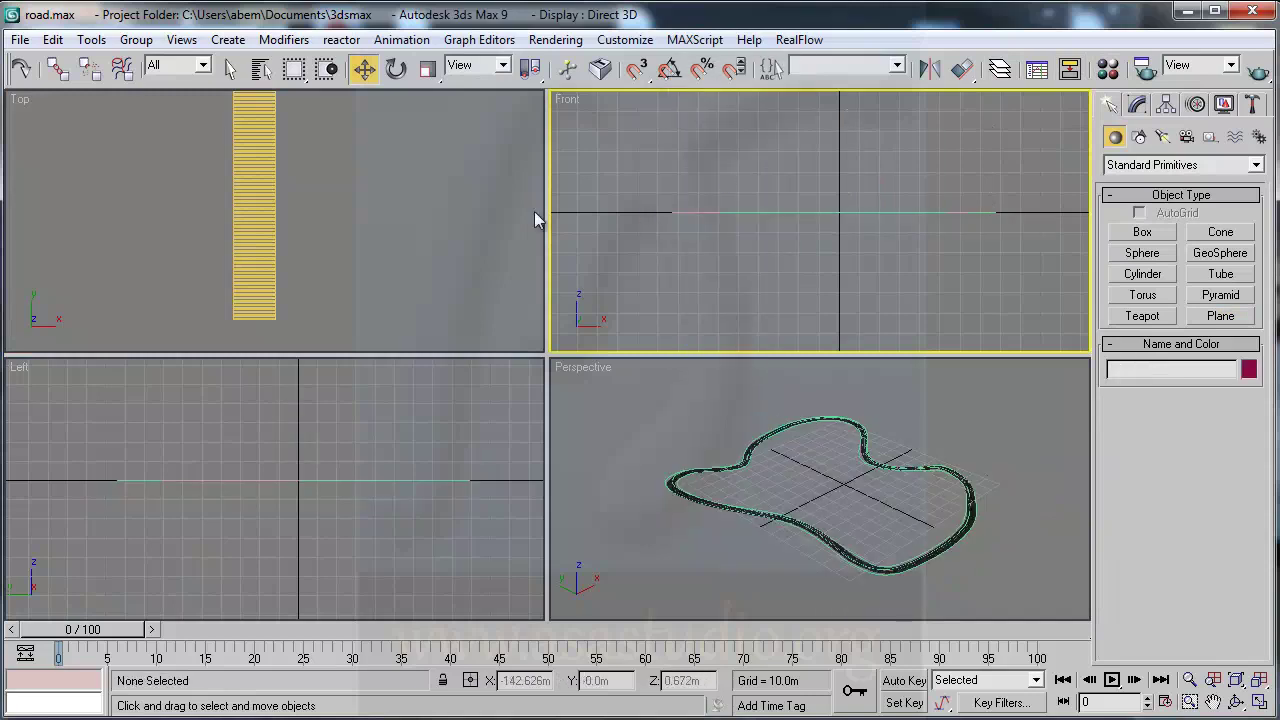
- Render the Top view again to check the striped road
click(333, 174)
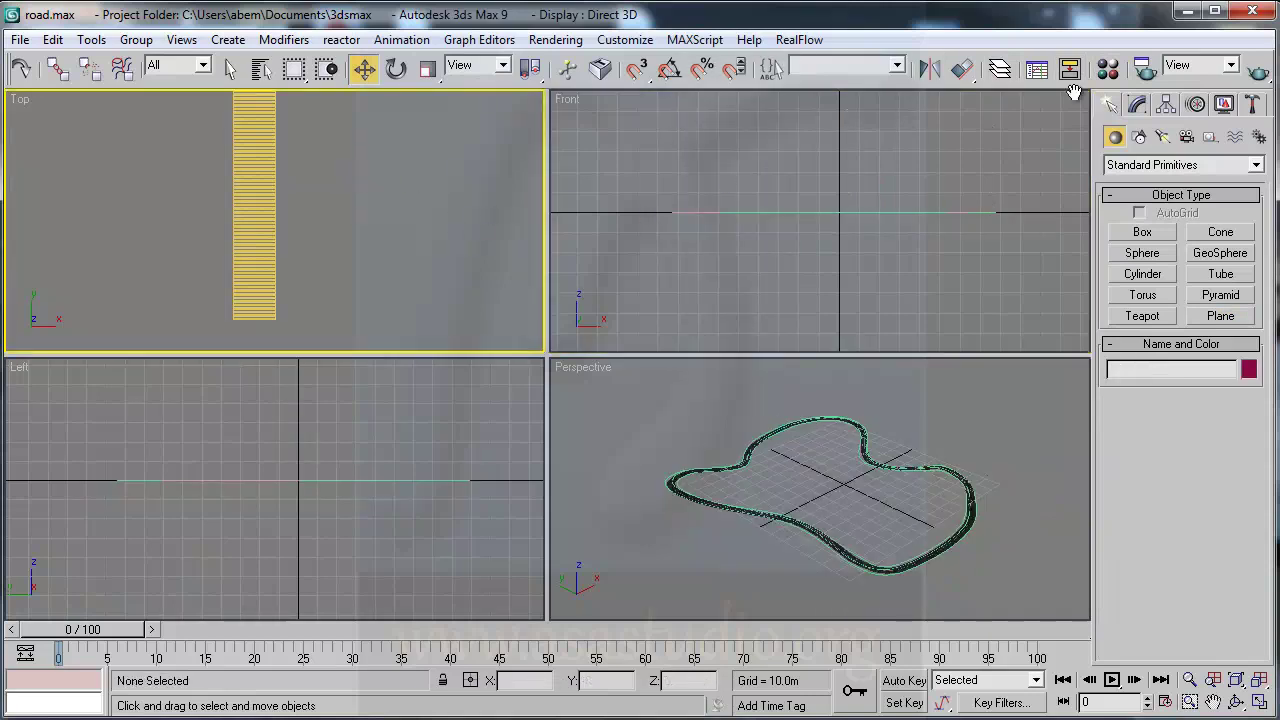
click(1262, 76)
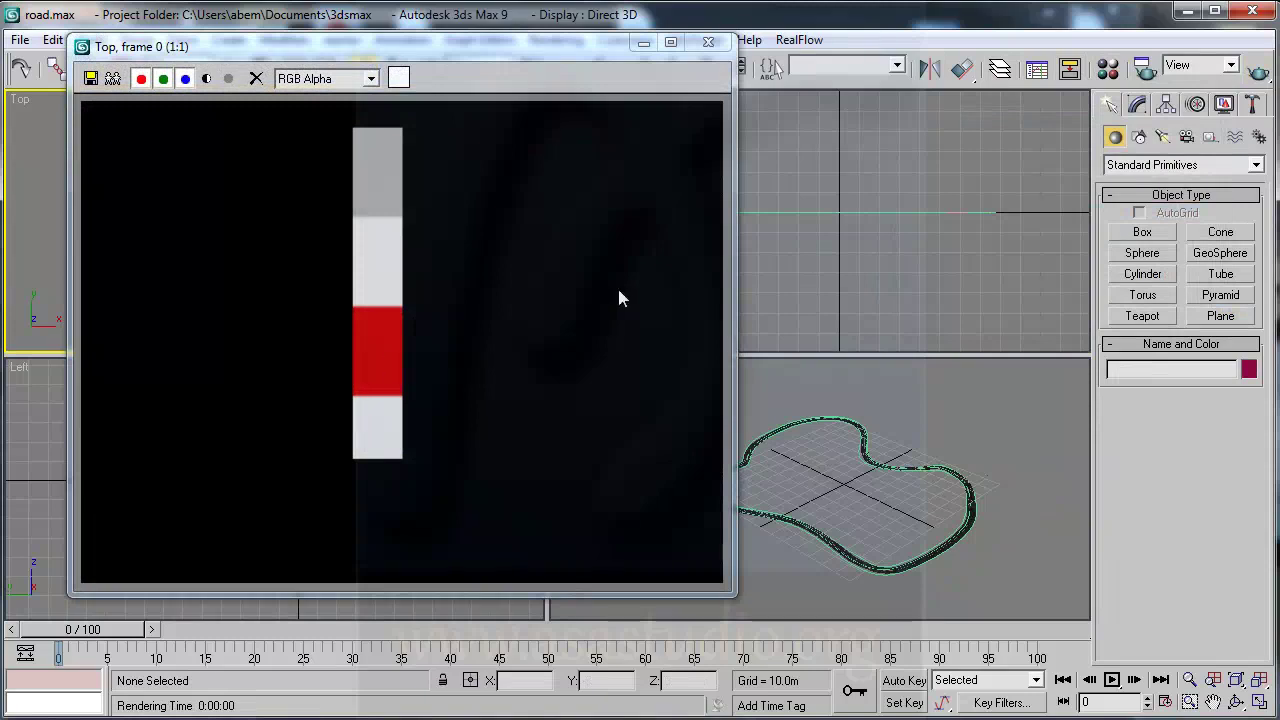
click(708, 44)
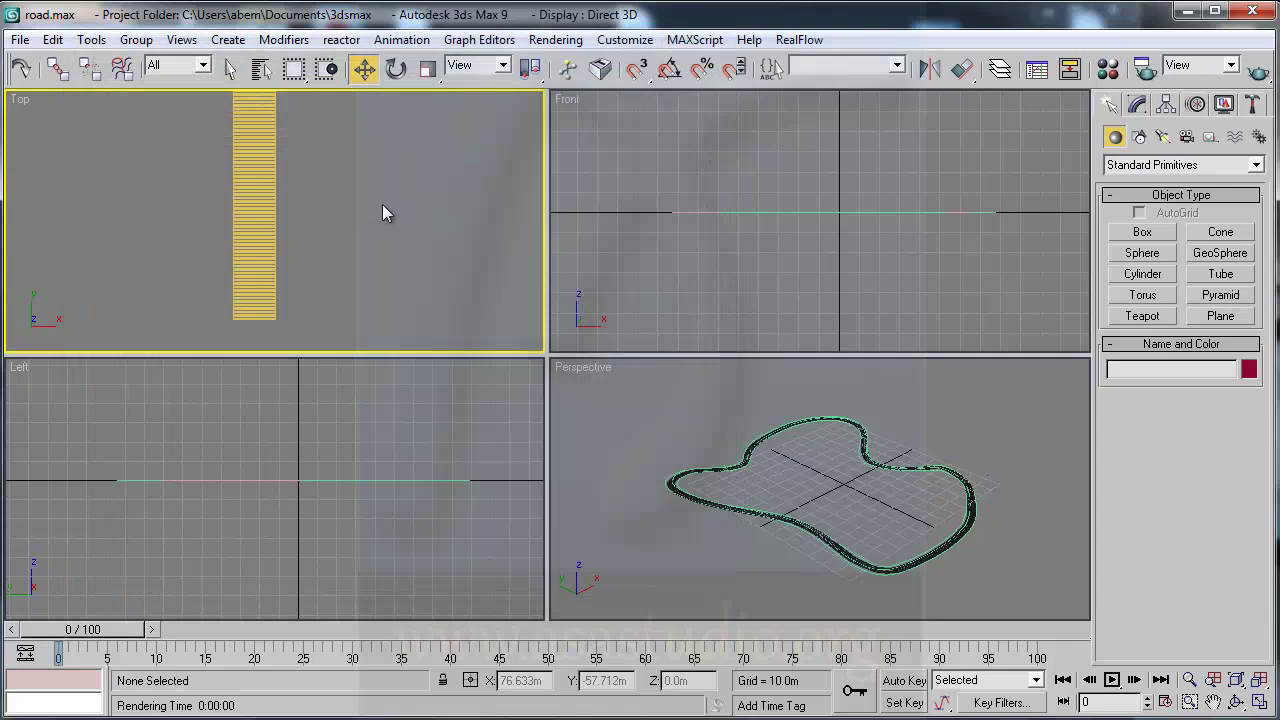
- Select the striped road plane Plane02 and add a PathDeform modifier
click(251, 193)
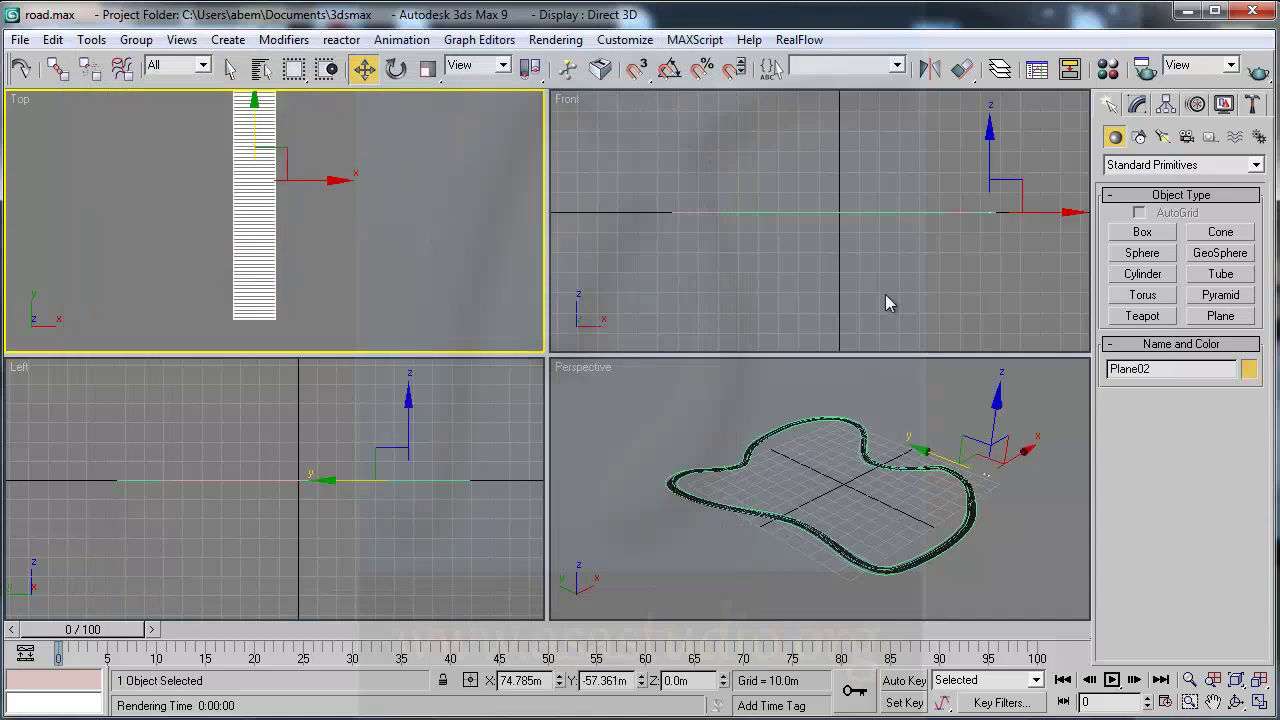
click(1137, 104)
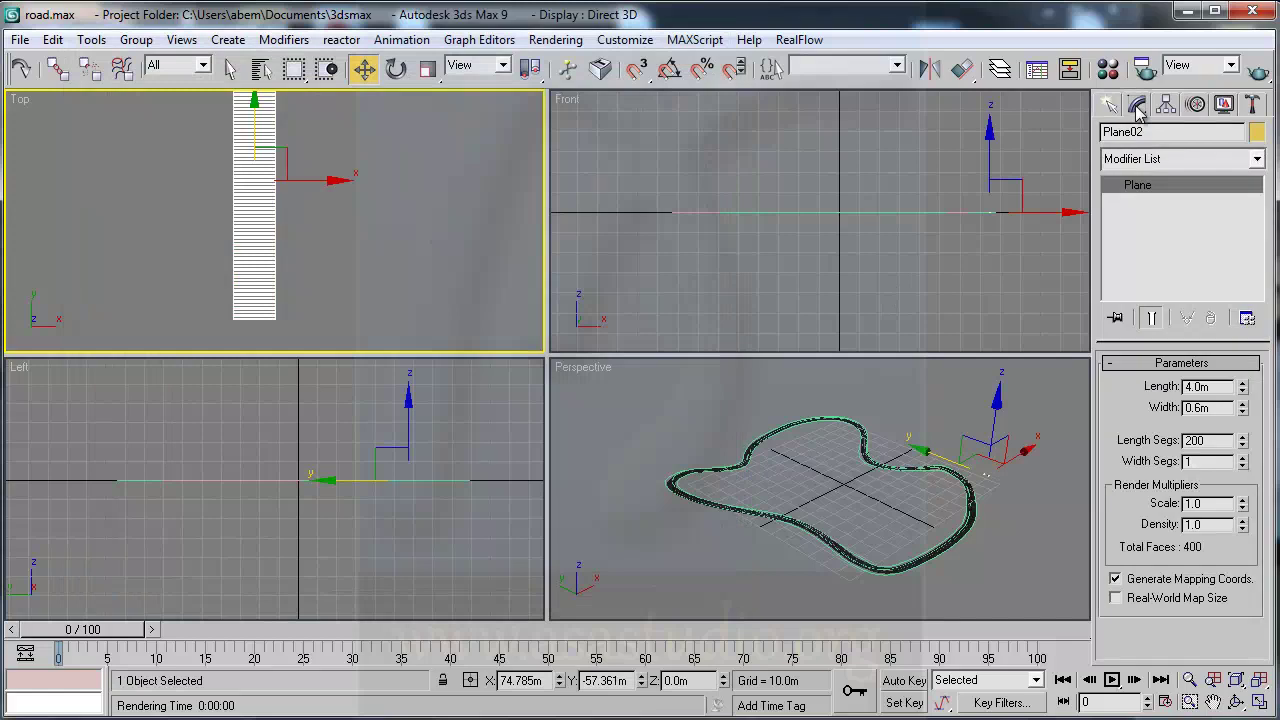
click(1165, 159)
drag(1268, 410, 1270, 622)
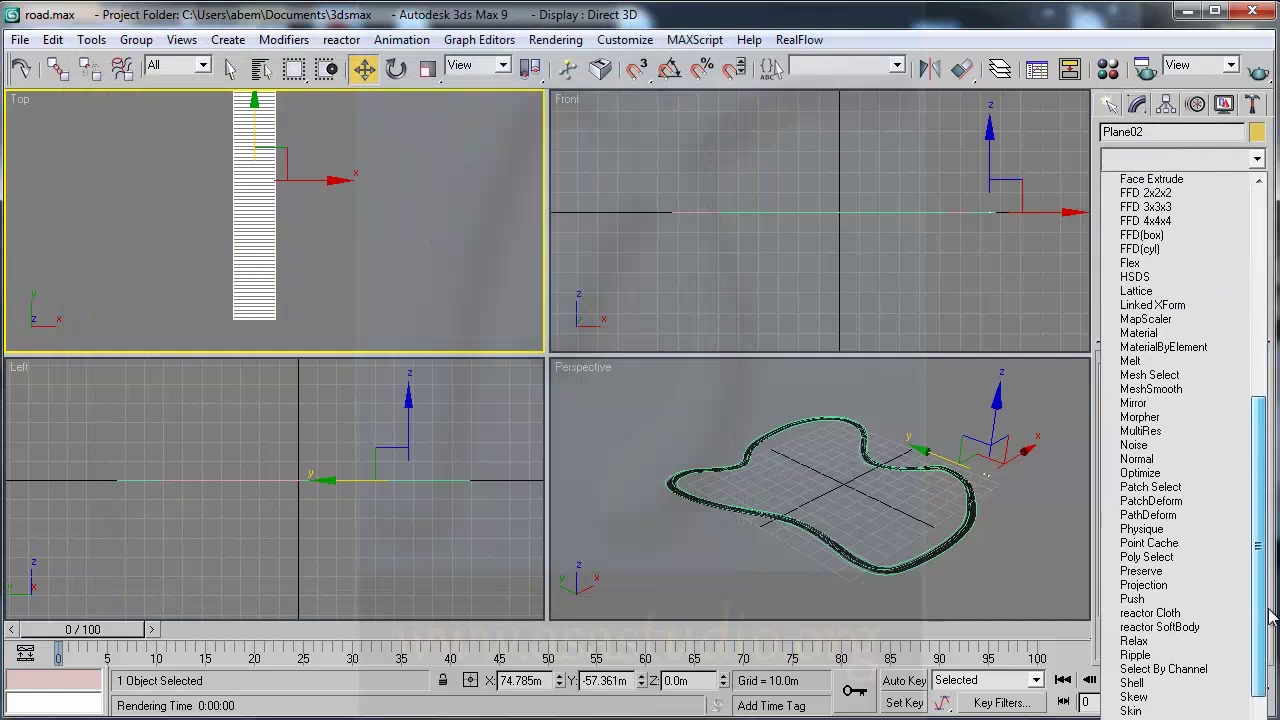
click(1148, 515)
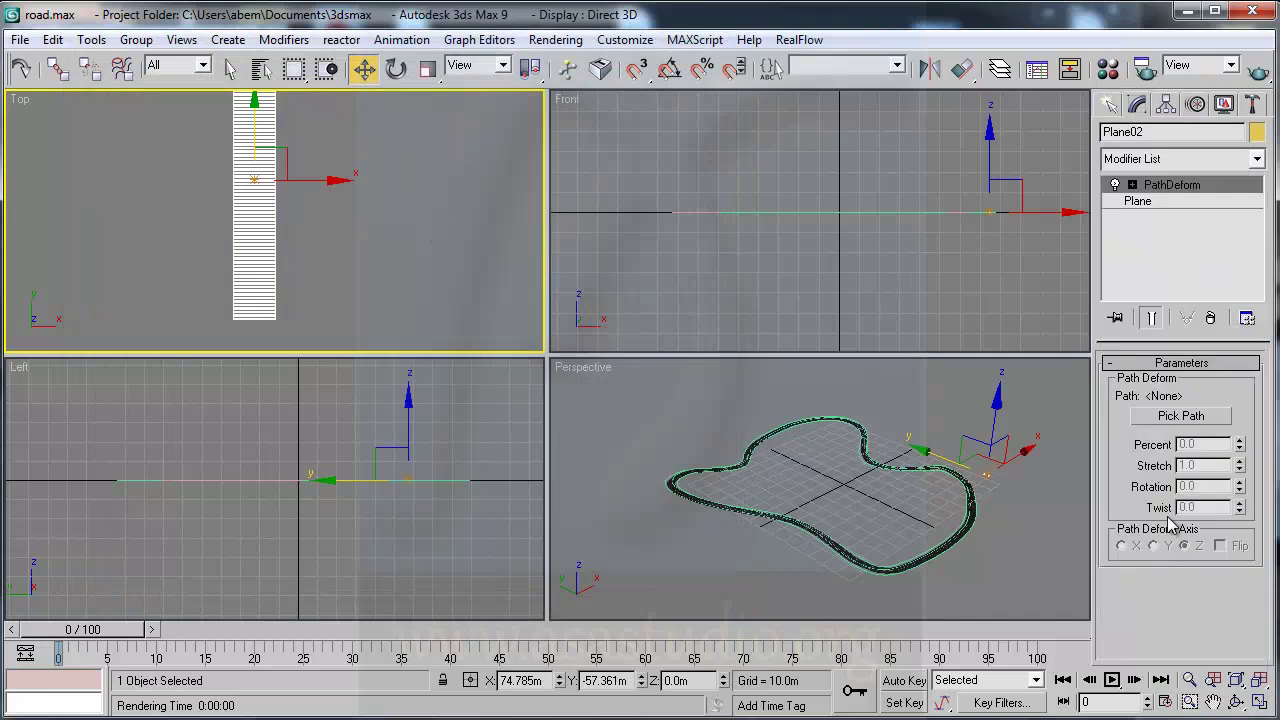
- Pick RoadOuter as the deformation path and set the Path Deform Axis to Y
click(1177, 418)
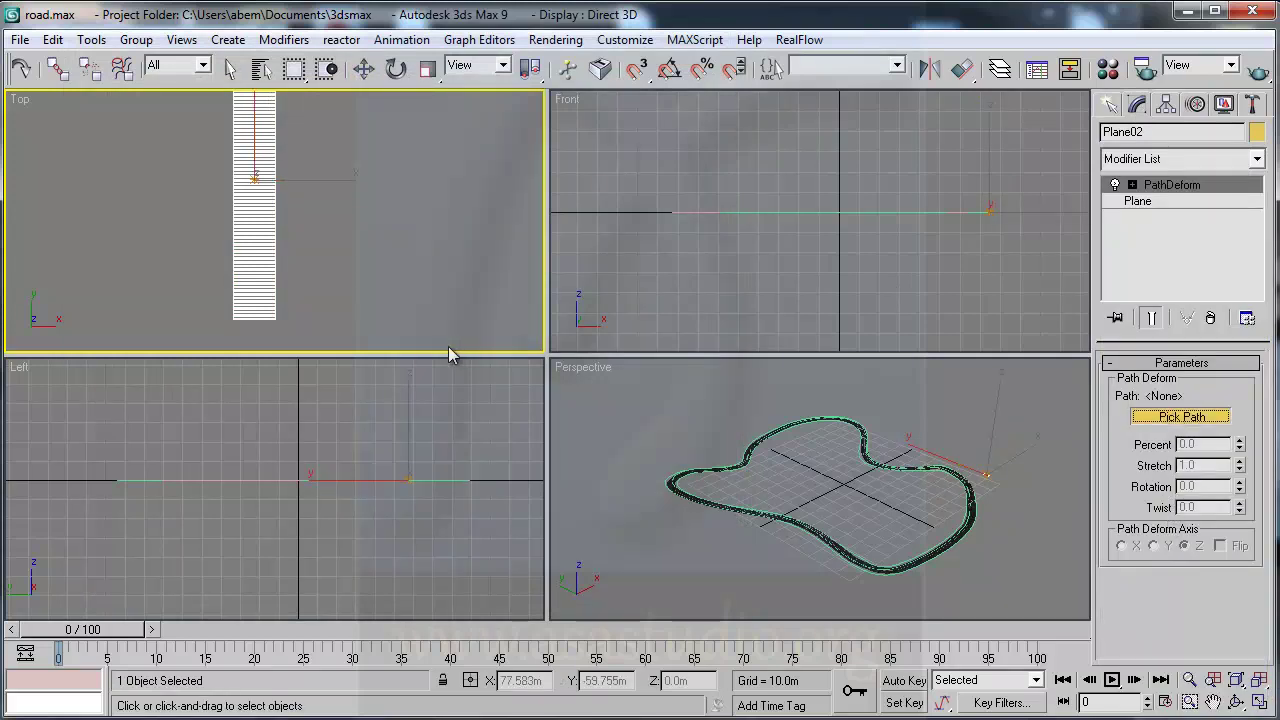
key(h)
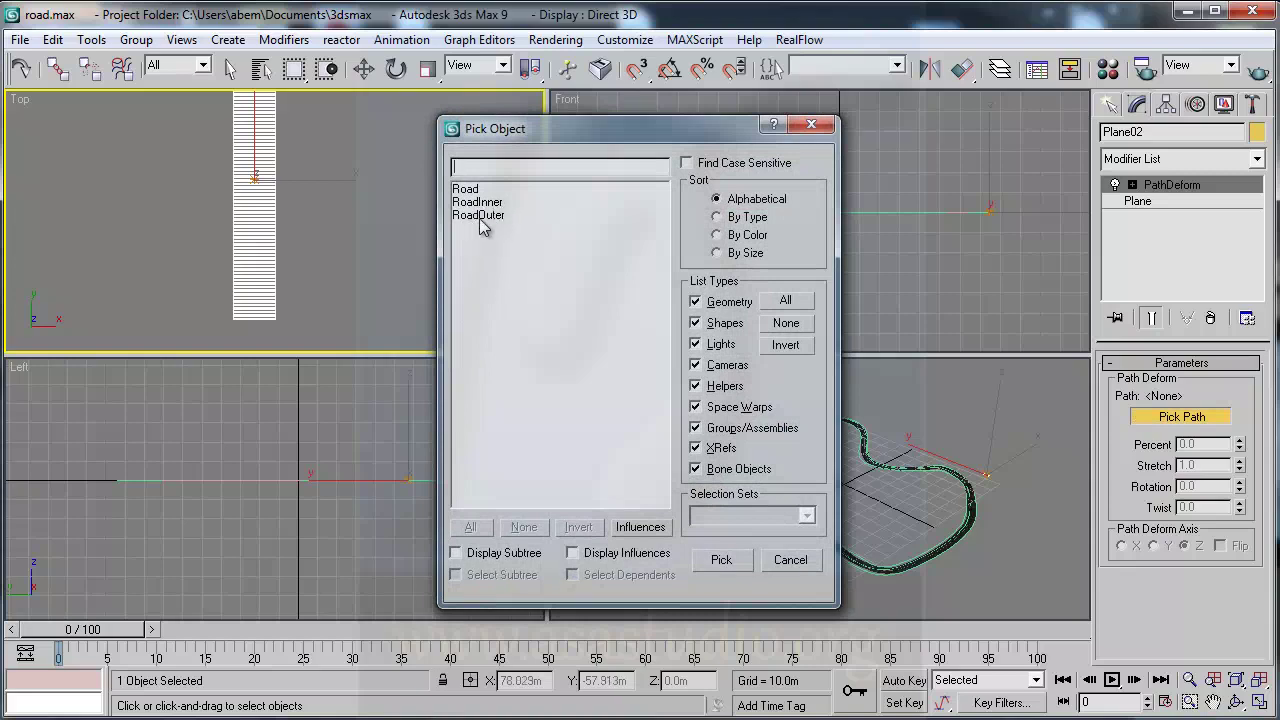
click(481, 218)
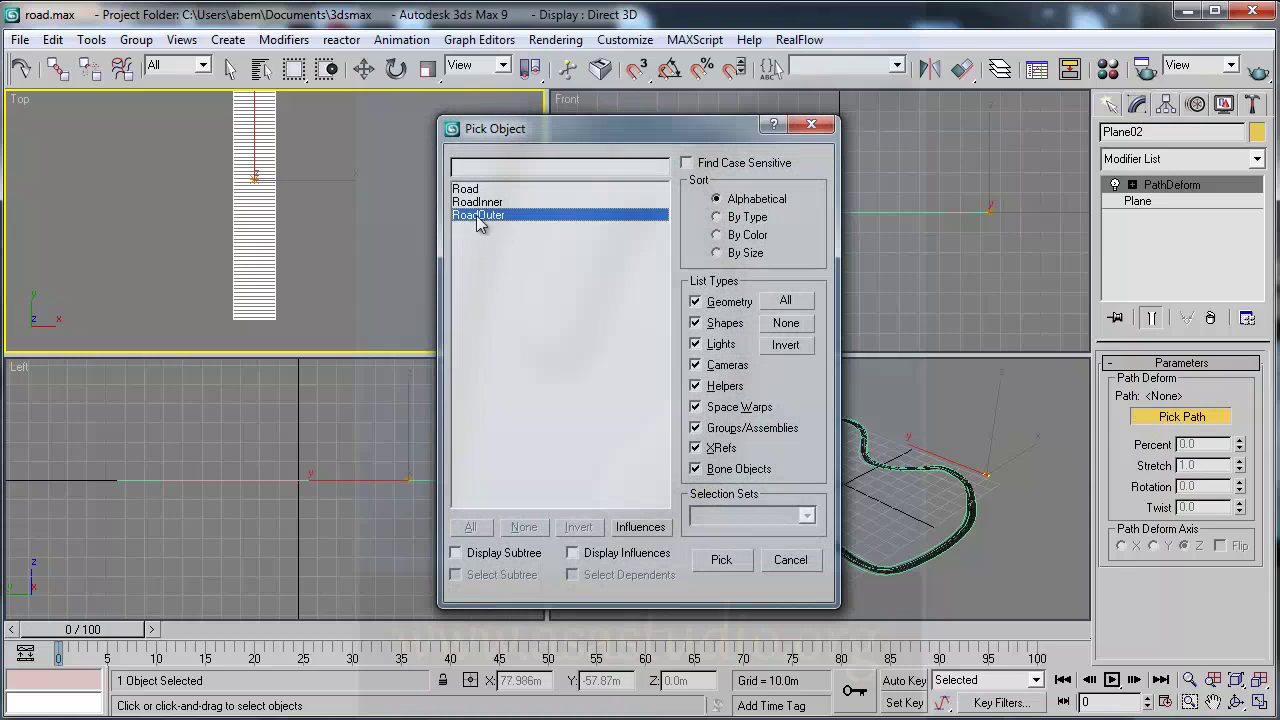
click(727, 559)
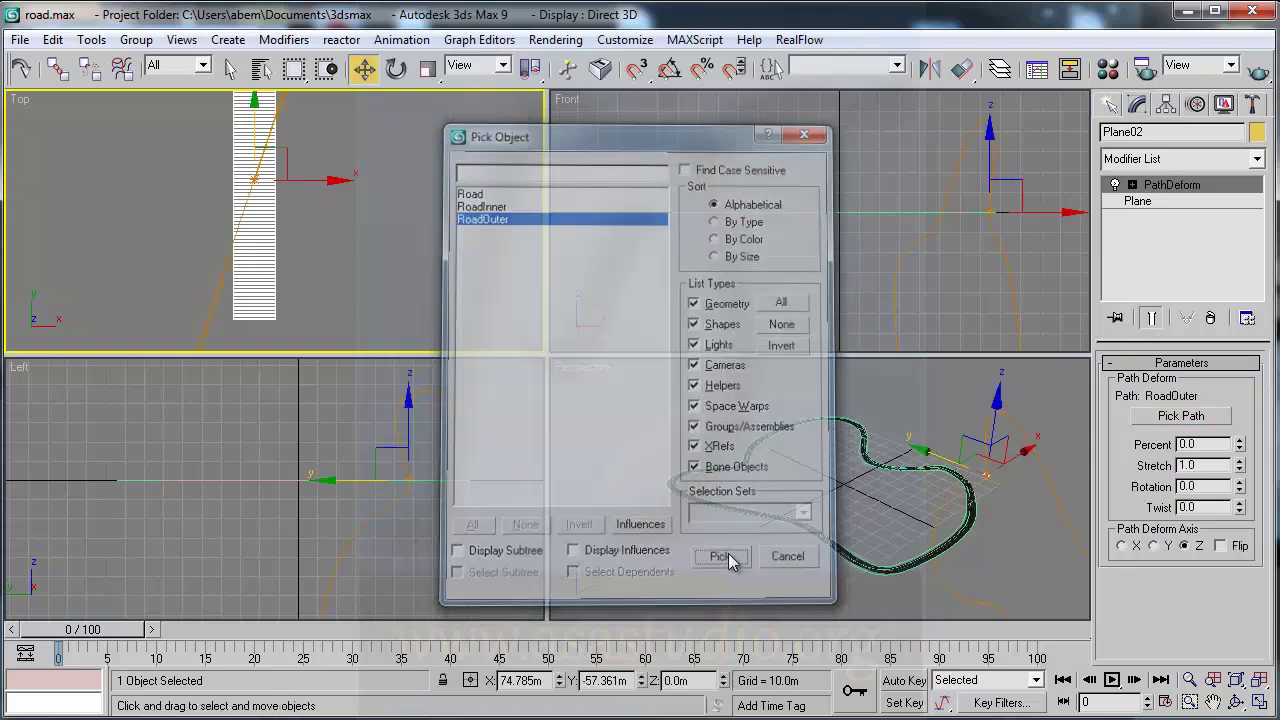
click(1153, 546)
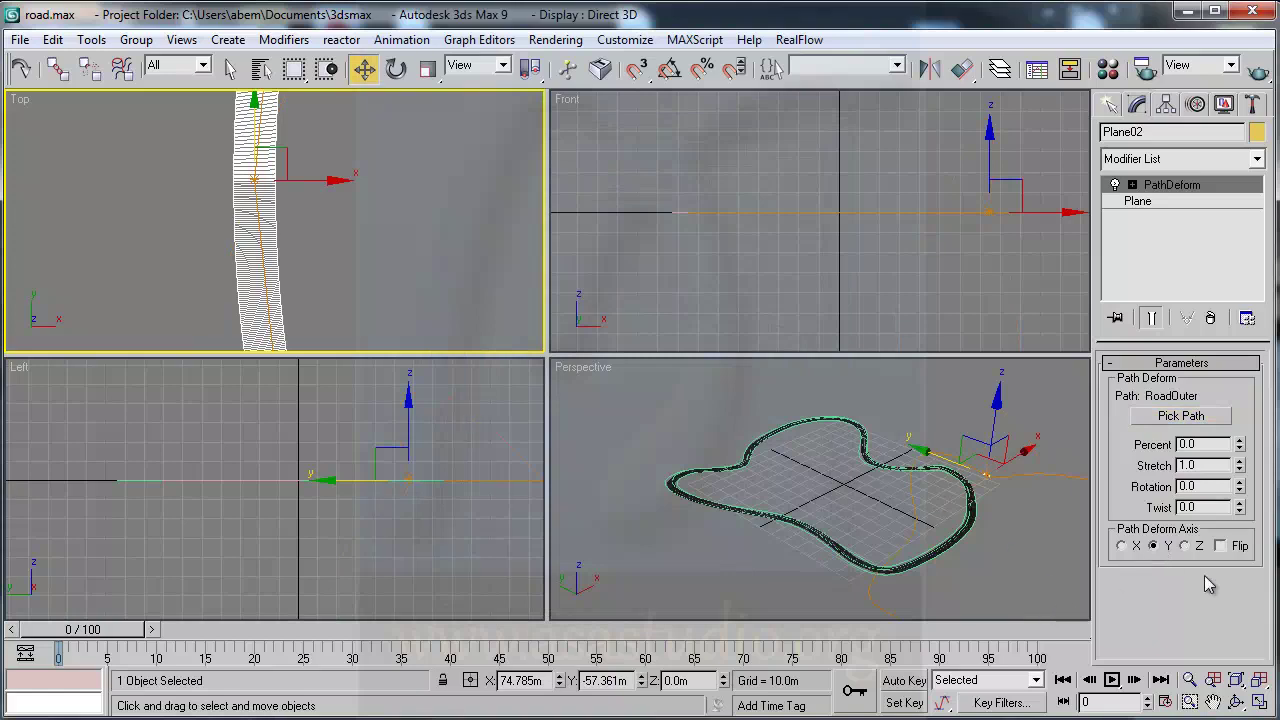
- Raise the Stretch value so the plane extends along the path, to about 187
drag(1240, 465, 1240, 420)
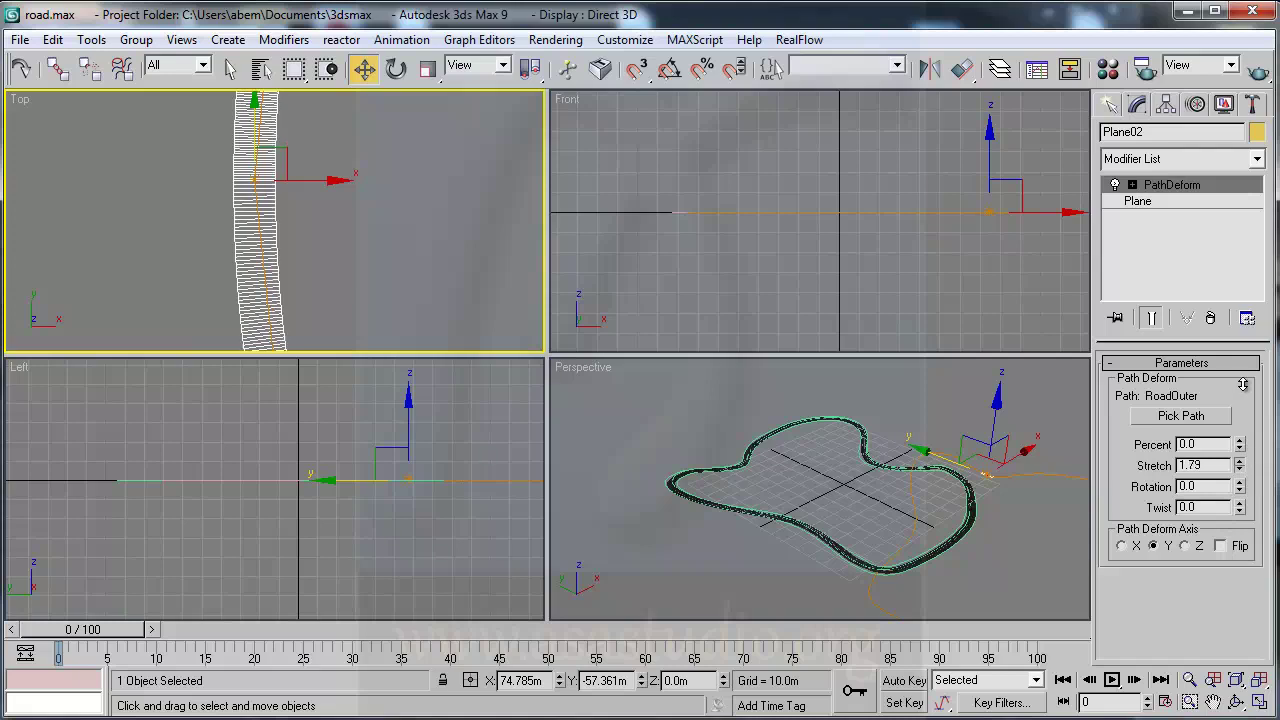
drag(1240, 465, 846, 100)
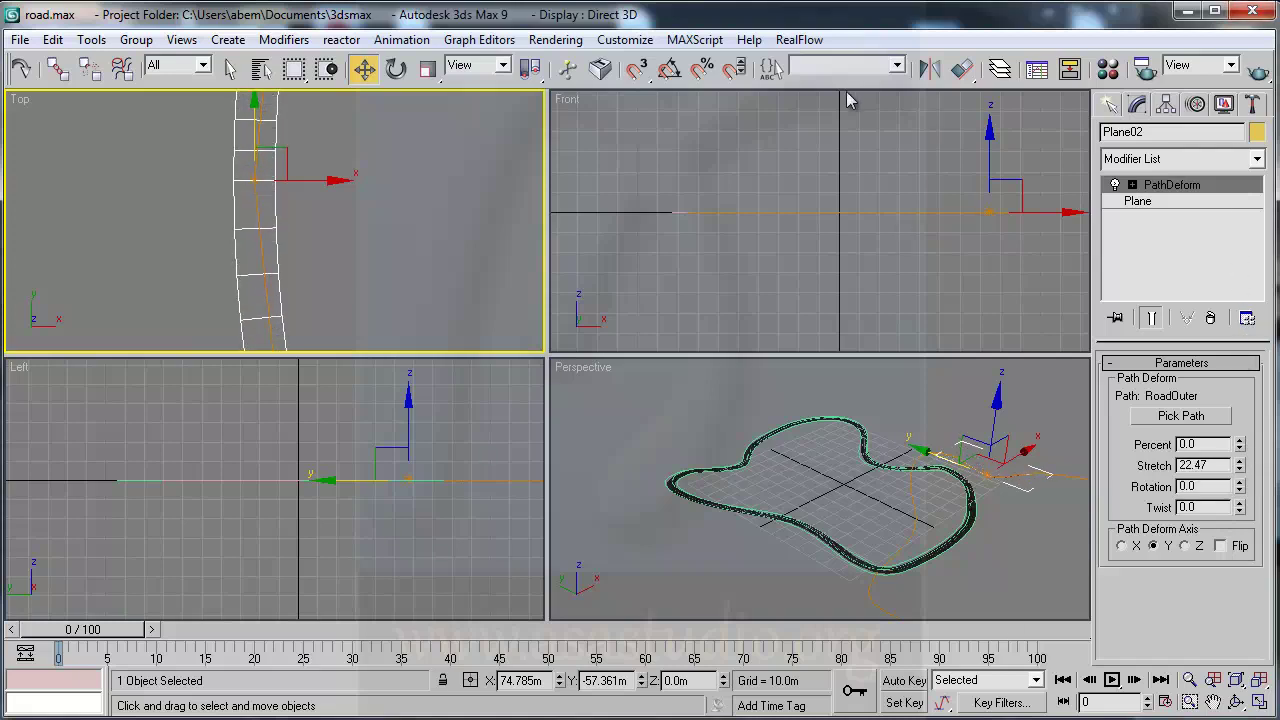
drag(1240, 465, 1240, 400)
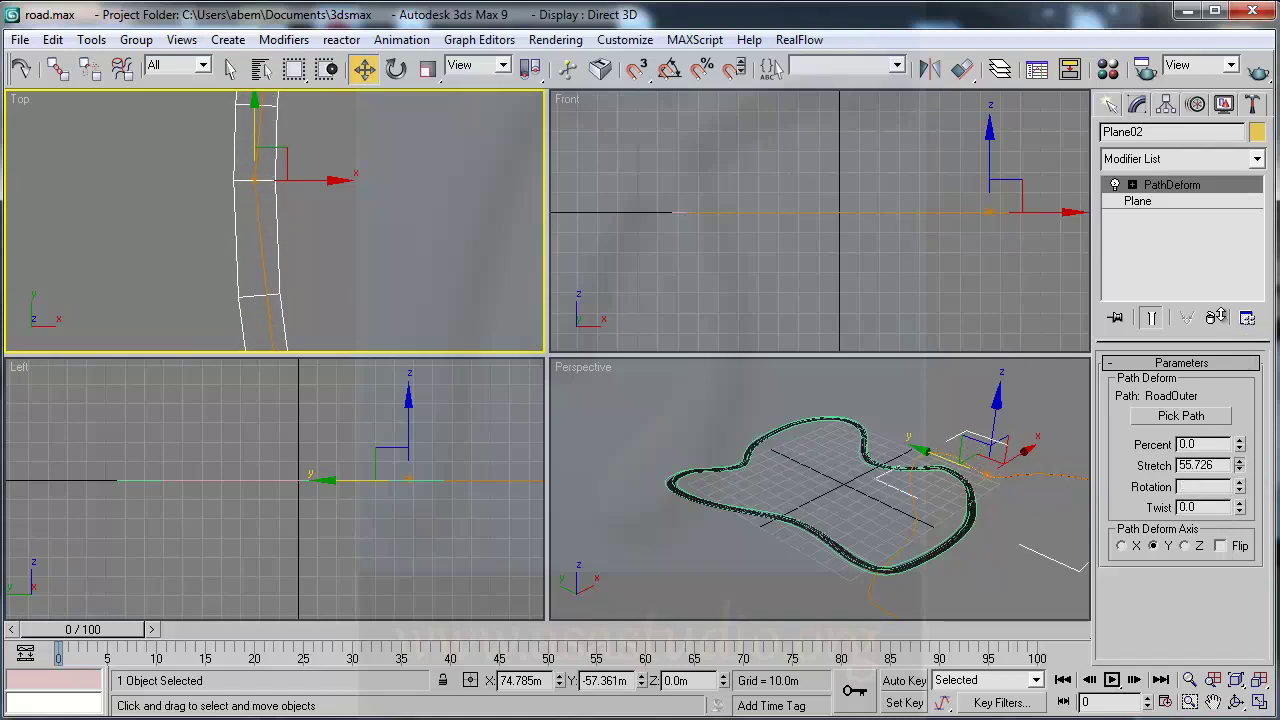
drag(1240, 465, 1049, 531)
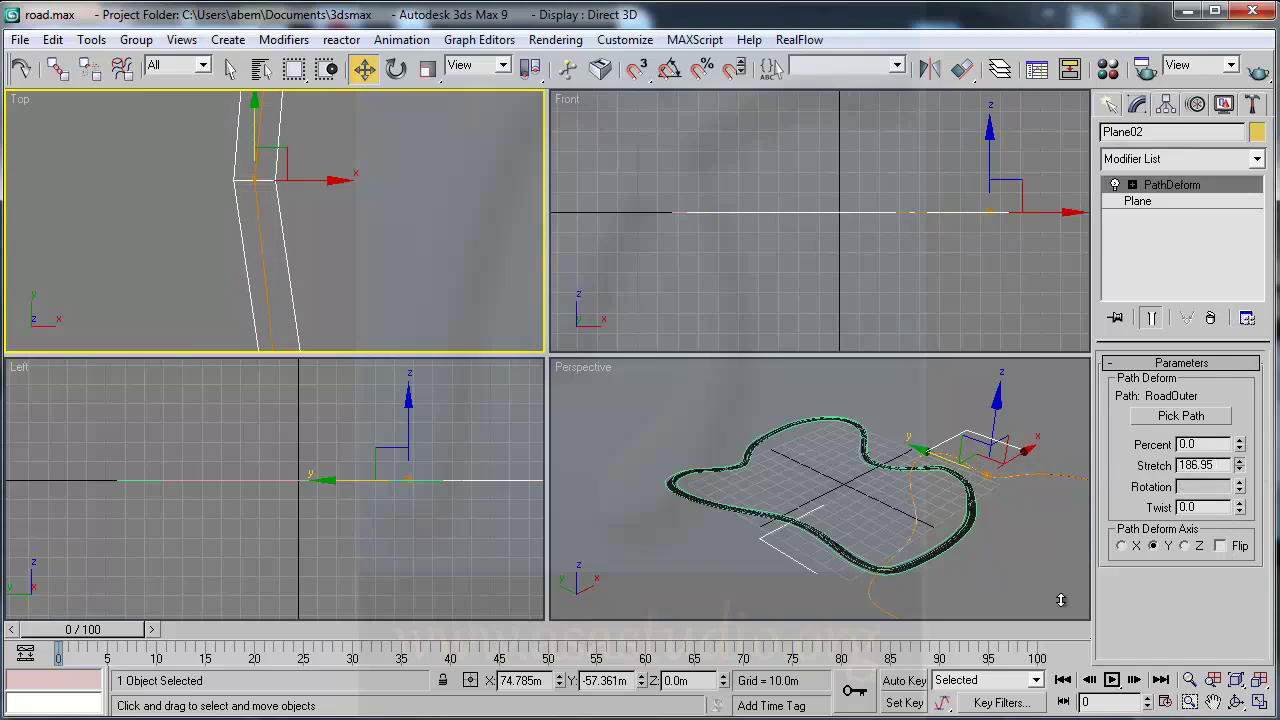
- Zoom the Top view in on the lower curve of the path
right_click(332, 173)
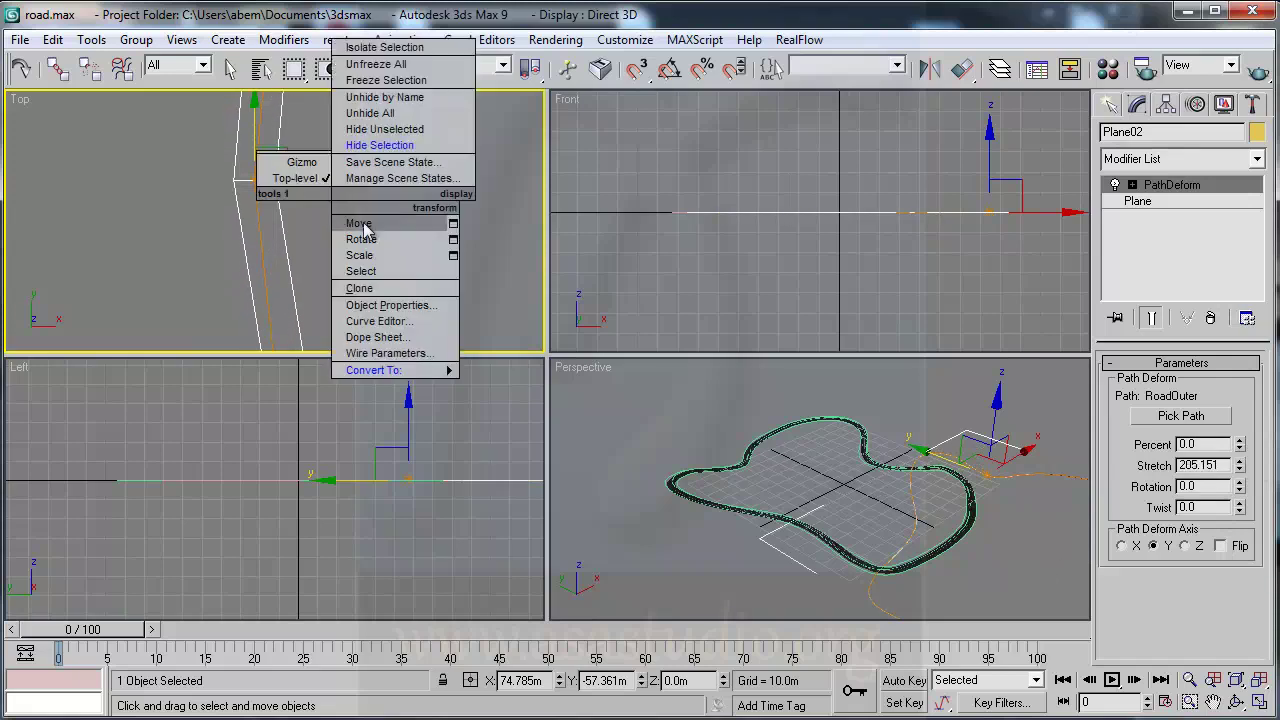
click(1236, 682)
click(1236, 682)
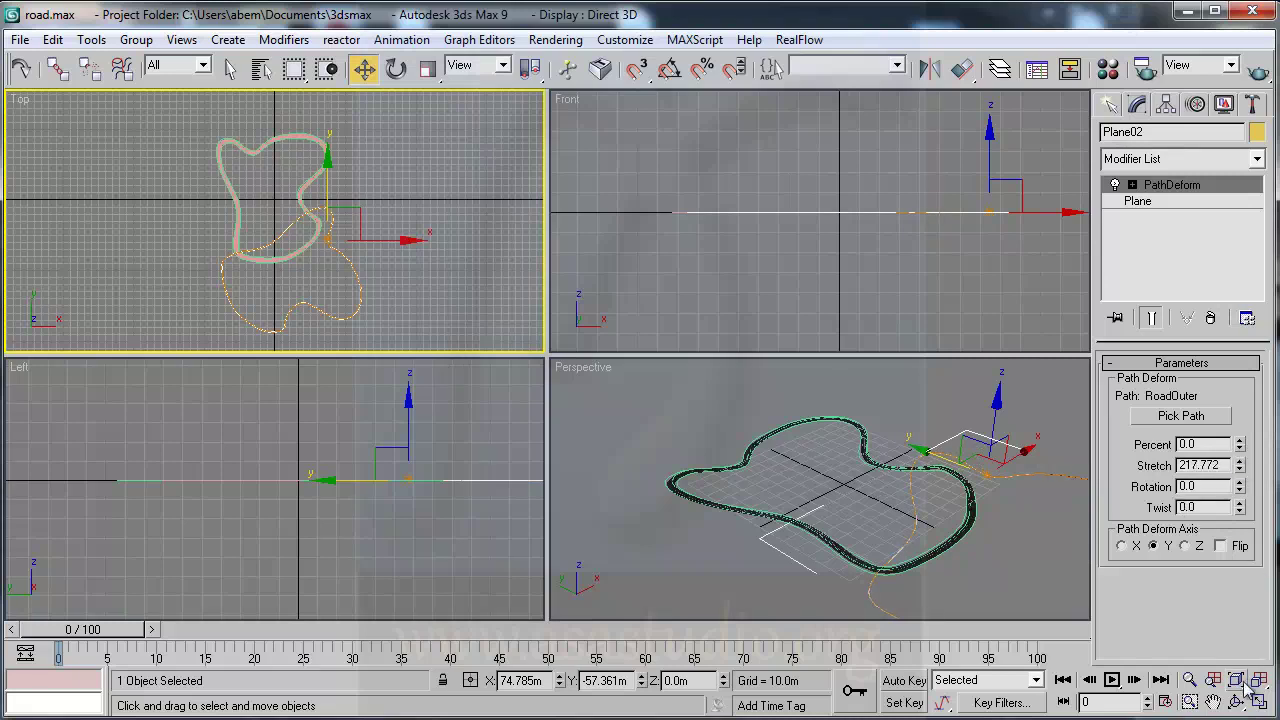
click(1189, 702)
drag(194, 284, 285, 343)
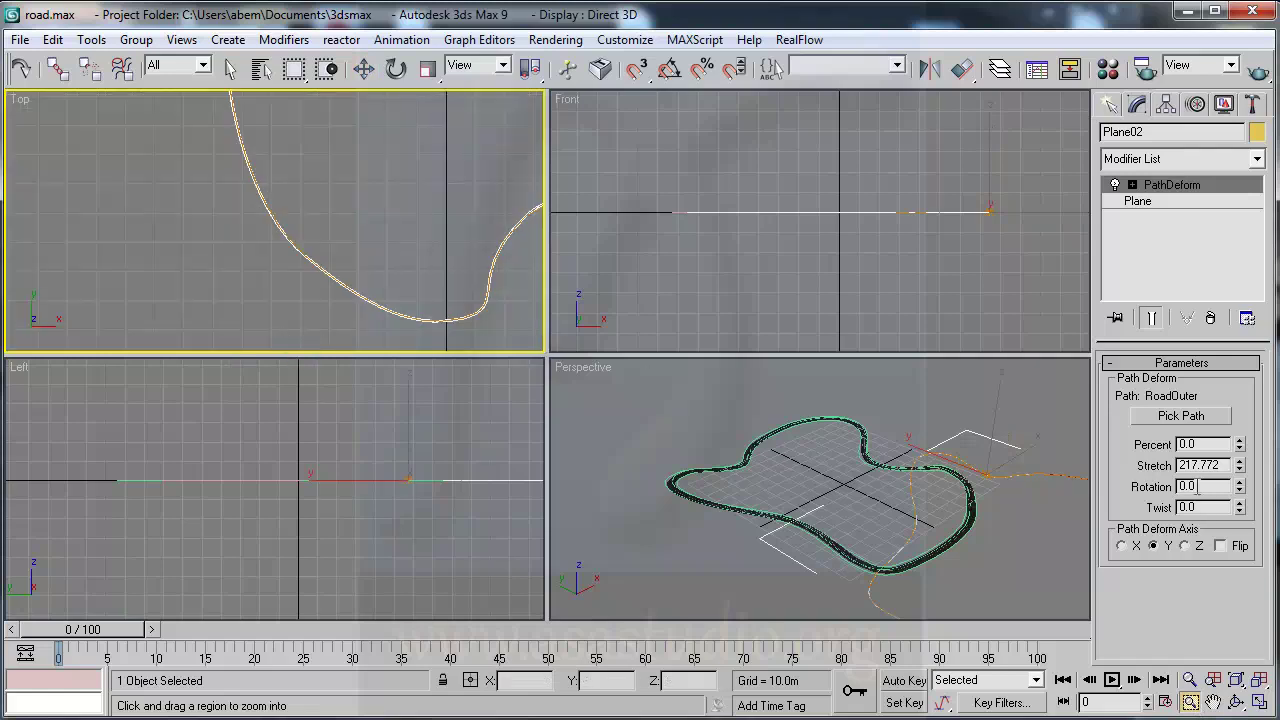
- Lower the PathDeform Stretch to 156.8 so the strip's ends meet around the loop
mouse_move(1240, 466)
mouse_down()
mouse_move(1248, 487)
mouse_move(1243, 470)
mouse_up()
drag(298, 265, 371, 316)
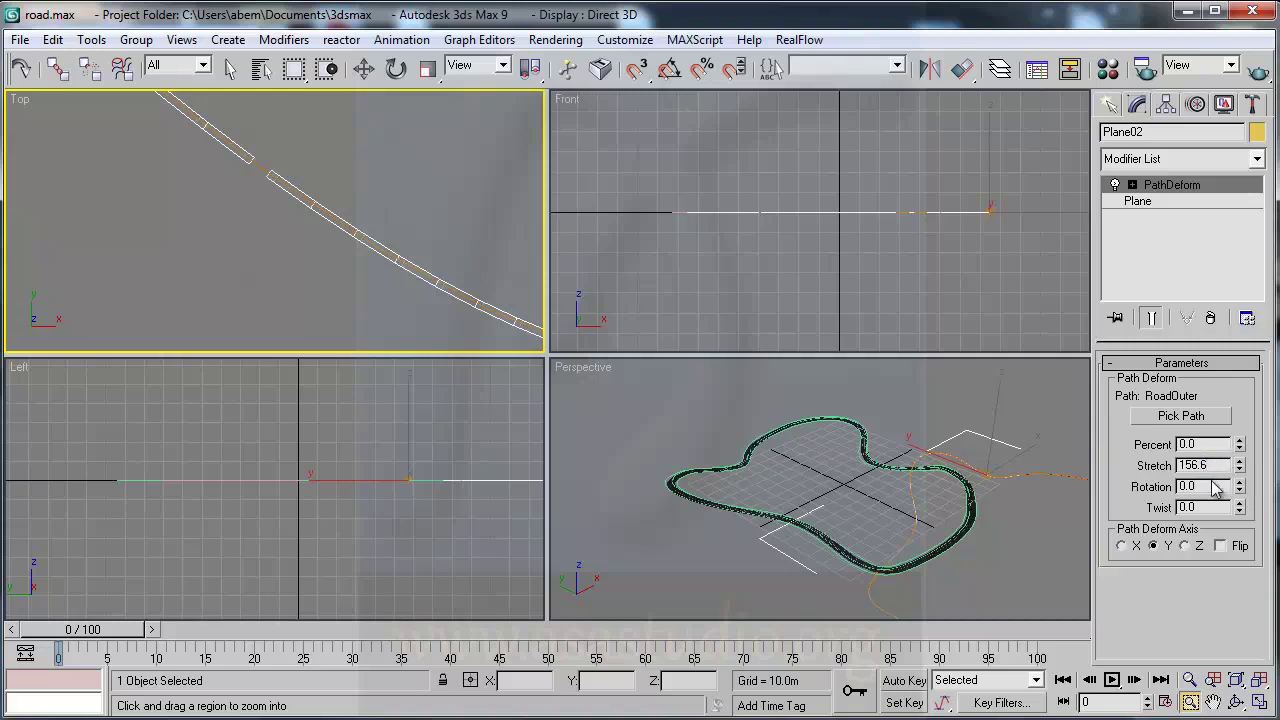
drag(1216, 466, 1201, 466)
key(w)
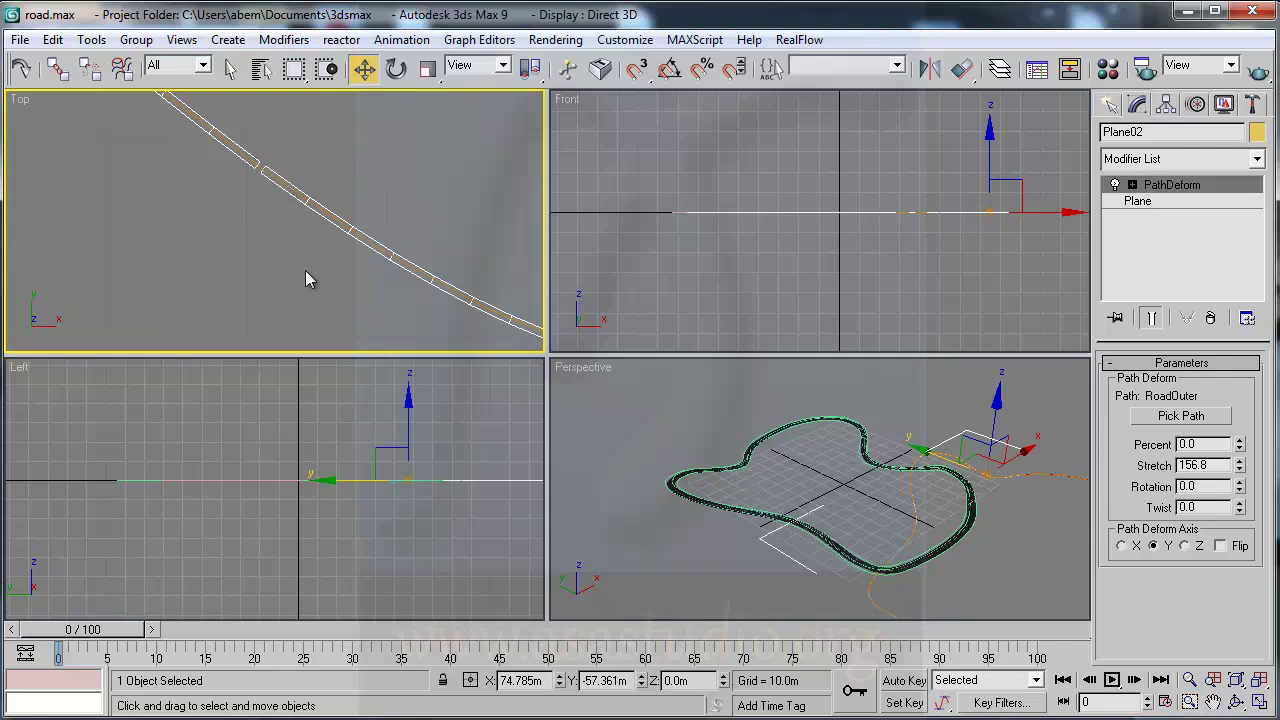
- Convert the road plane to an Editable Poly and save the scene
right_click(281, 182)
mouse_move(317, 346)
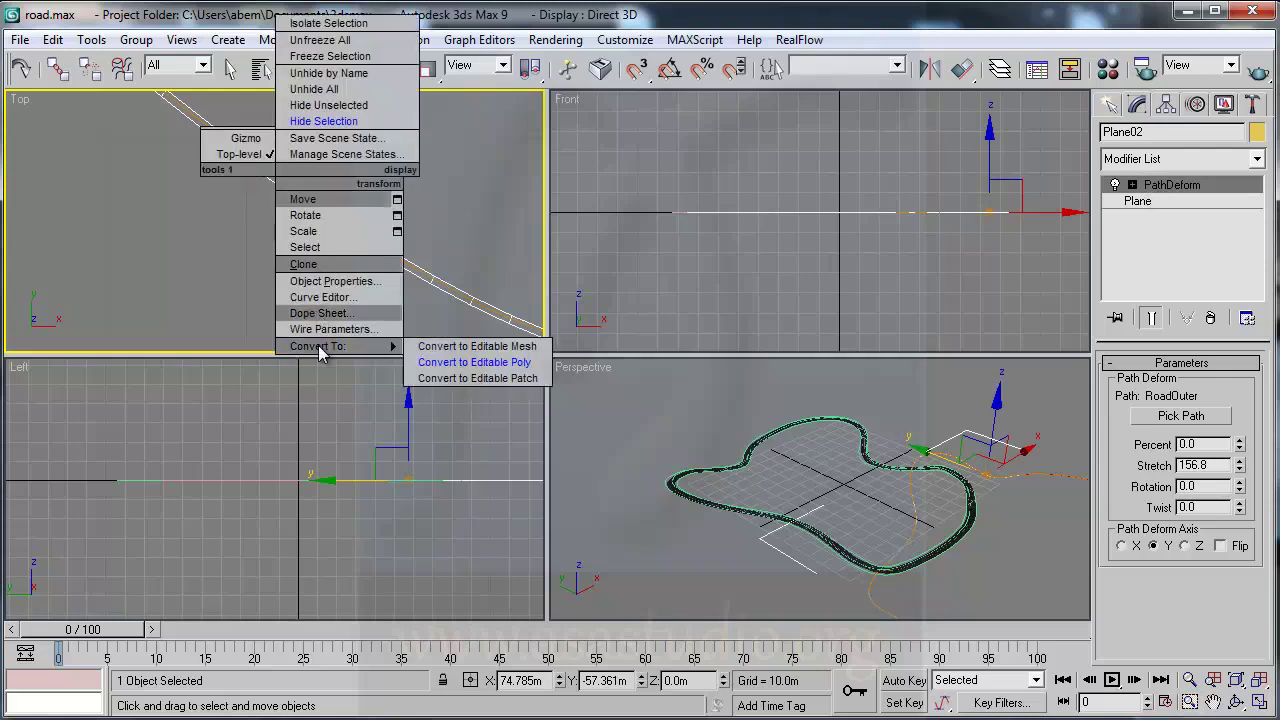
click(480, 362)
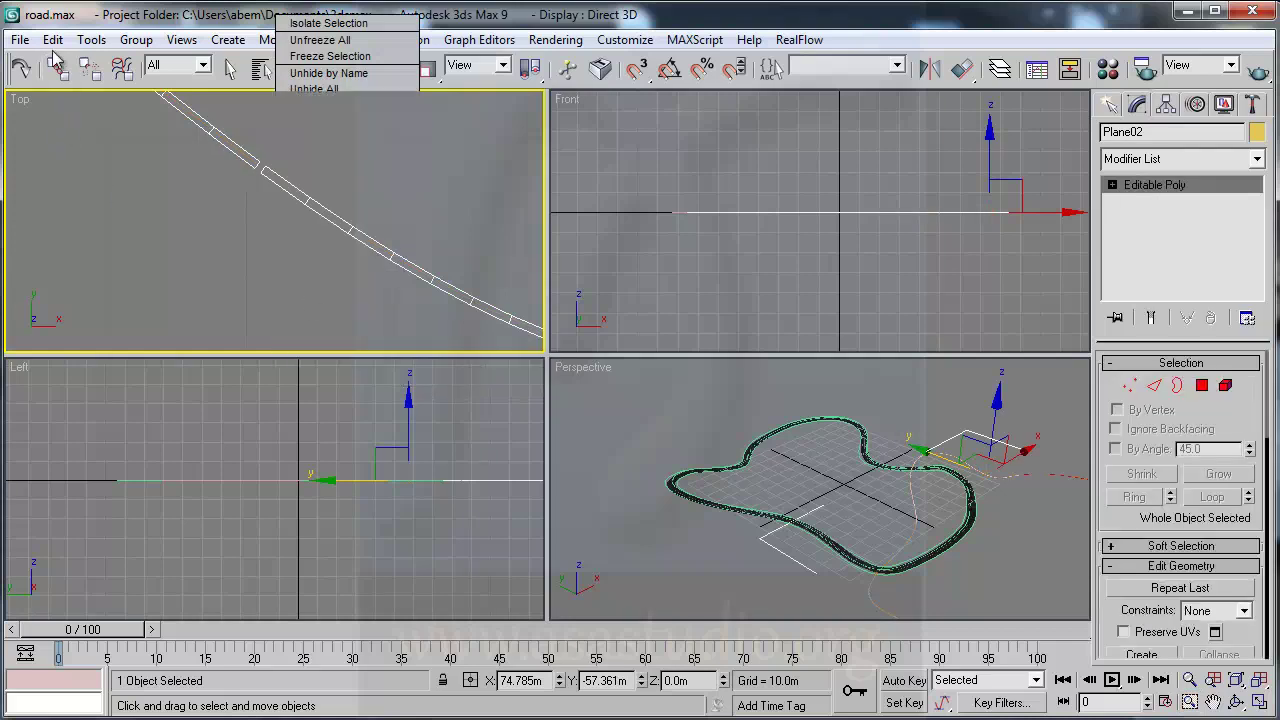
click(20, 39)
click(432, 245)
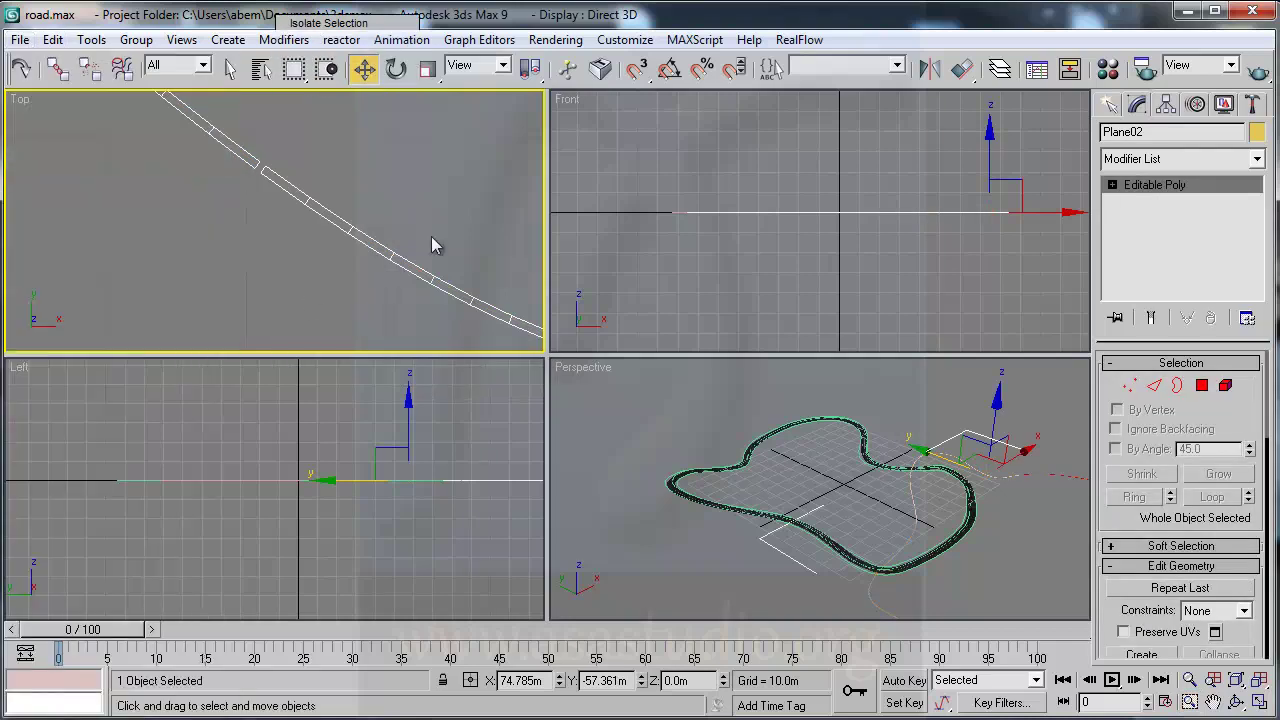
- Enter Vertex mode and zoom the Top view onto the road's gap
click(1128, 385)
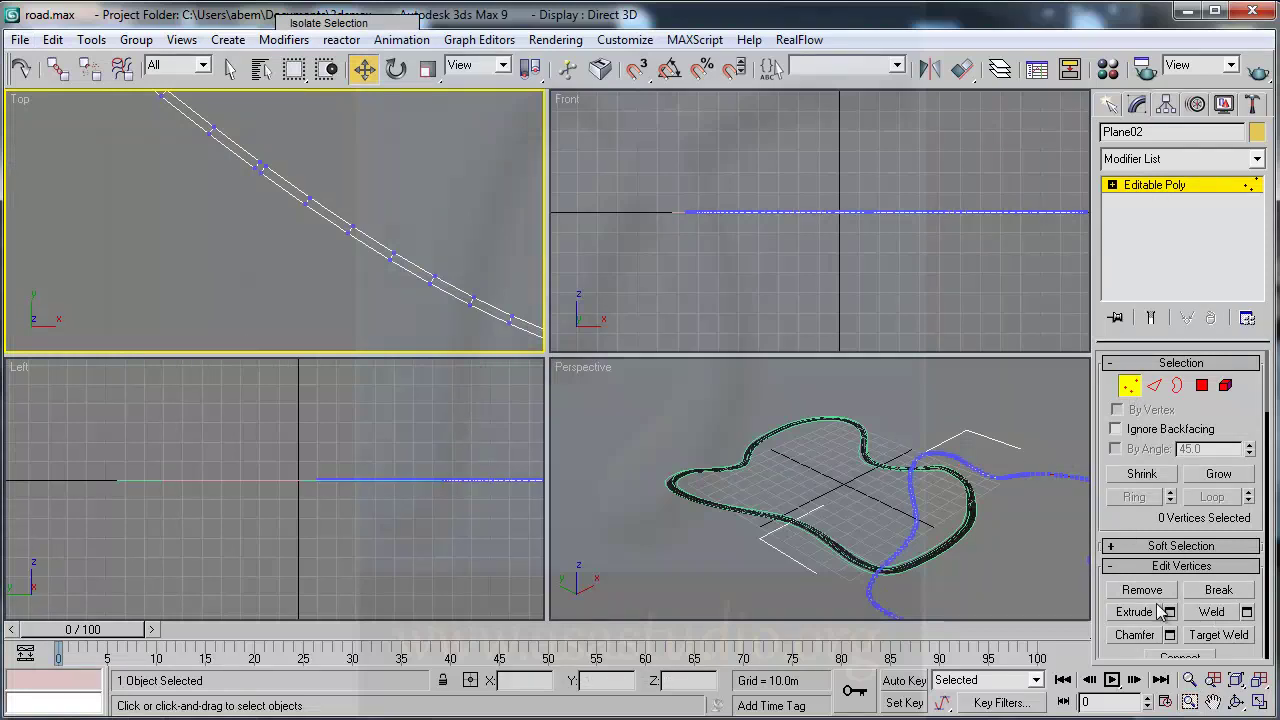
scroll(1263, 616, down, 5)
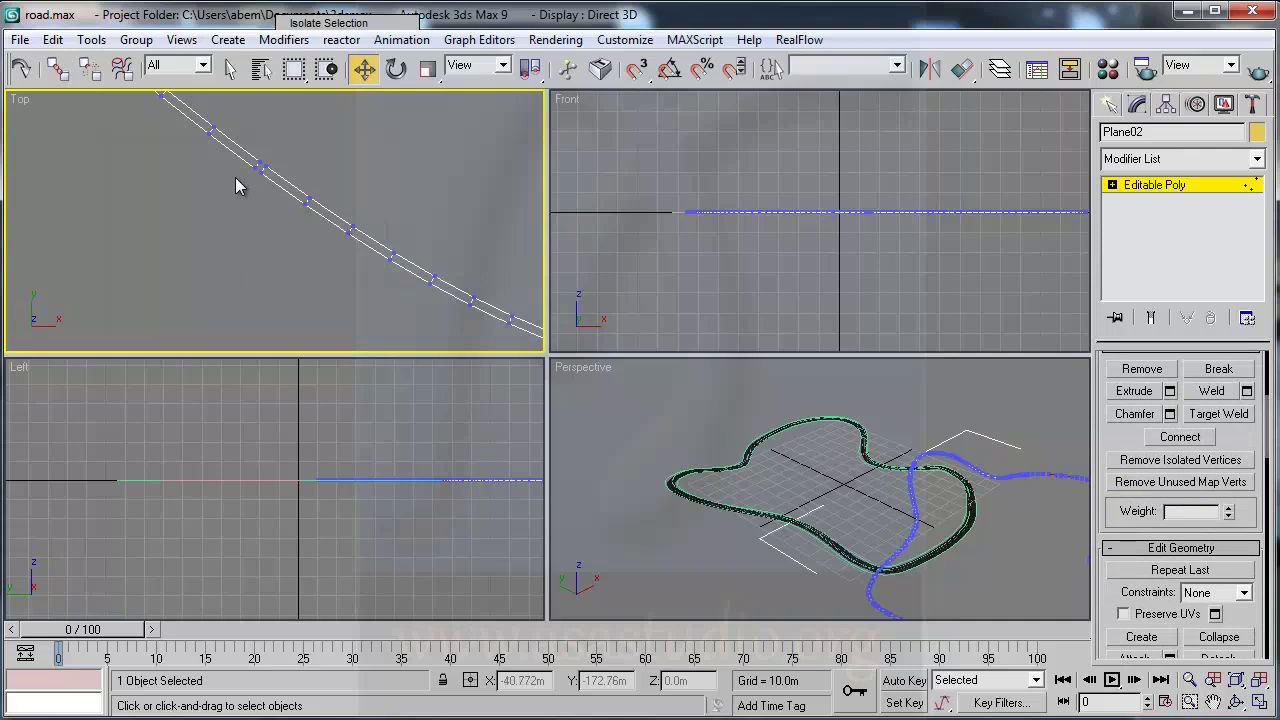
click(1189, 702)
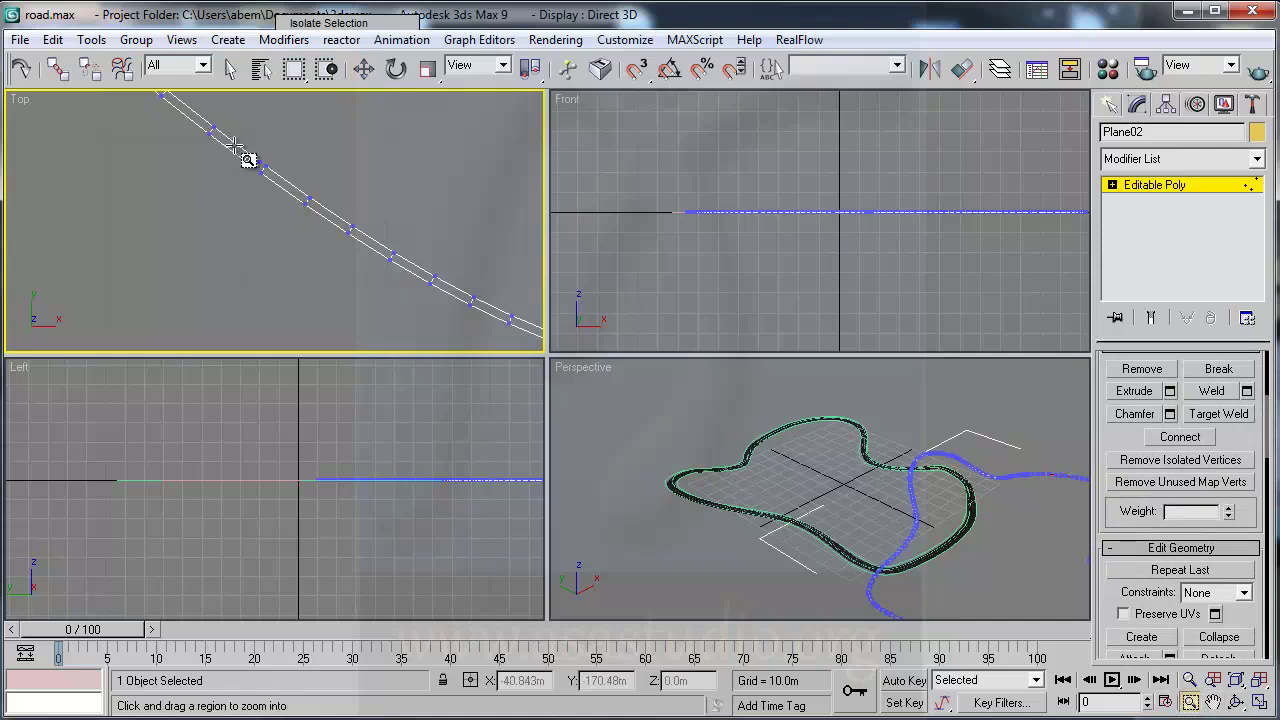
mouse_move(240, 150)
mouse_down()
mouse_move(290, 200)
mouse_move(366, 240)
mouse_up()
right_click(300, 205)
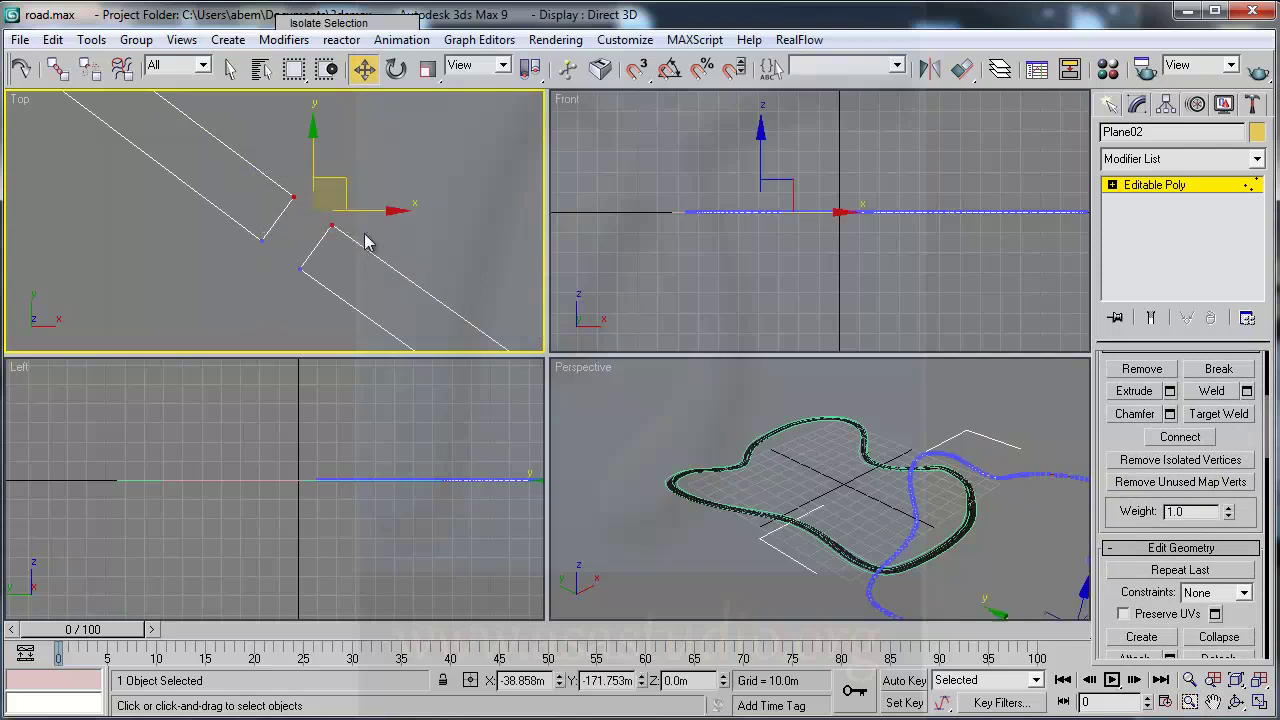
- Collapse the upper and lower vertex pairs across the gap, then exit Vertex mode
click(1219, 636)
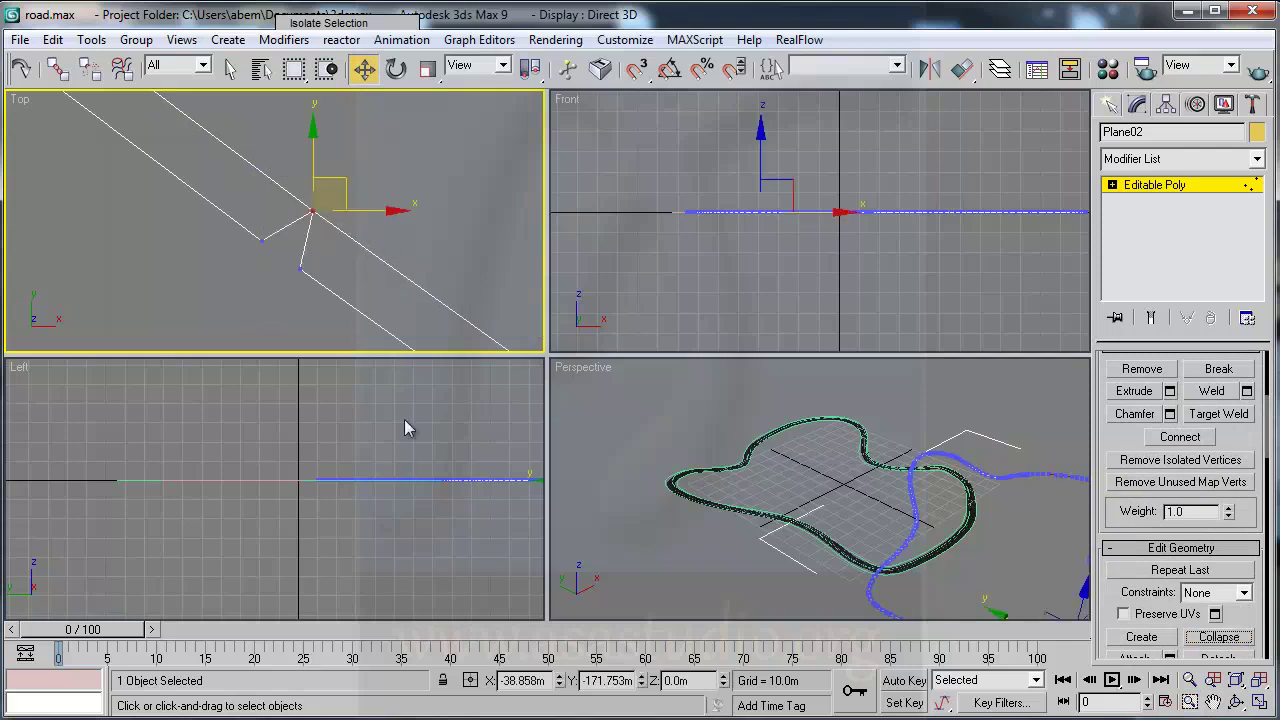
drag(238, 236, 322, 292)
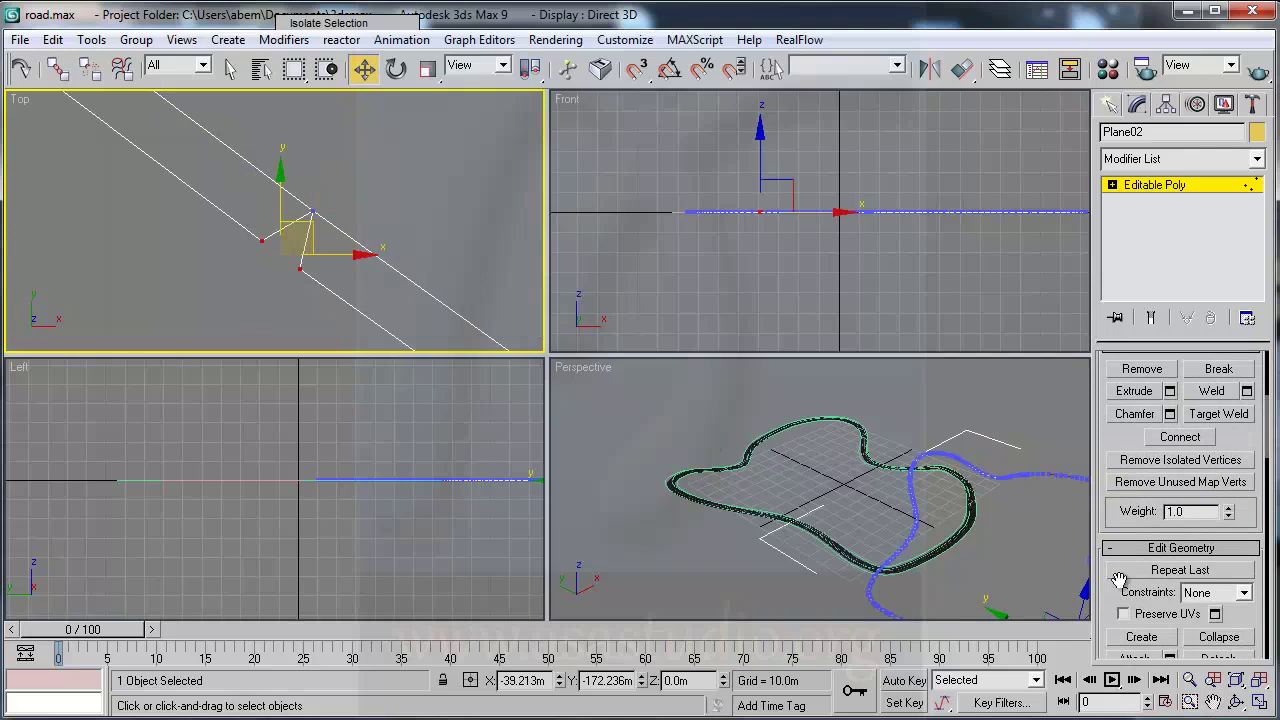
click(1219, 638)
click(439, 208)
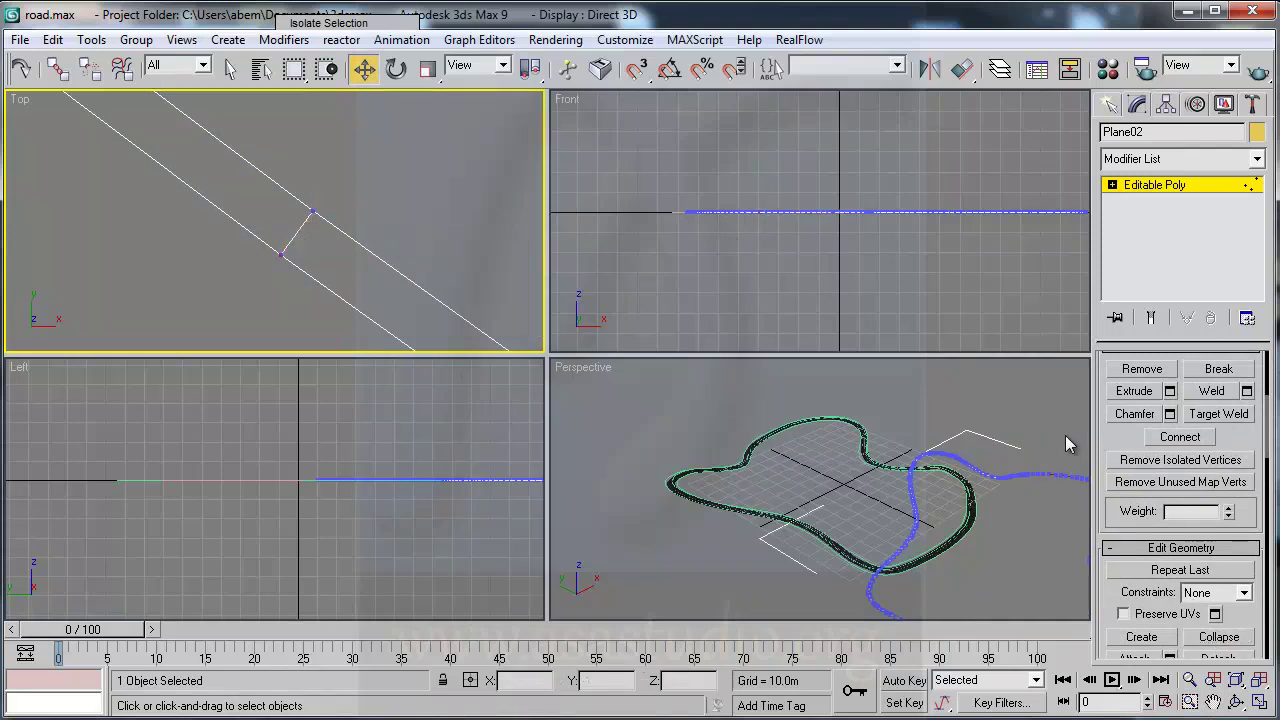
click(1154, 186)
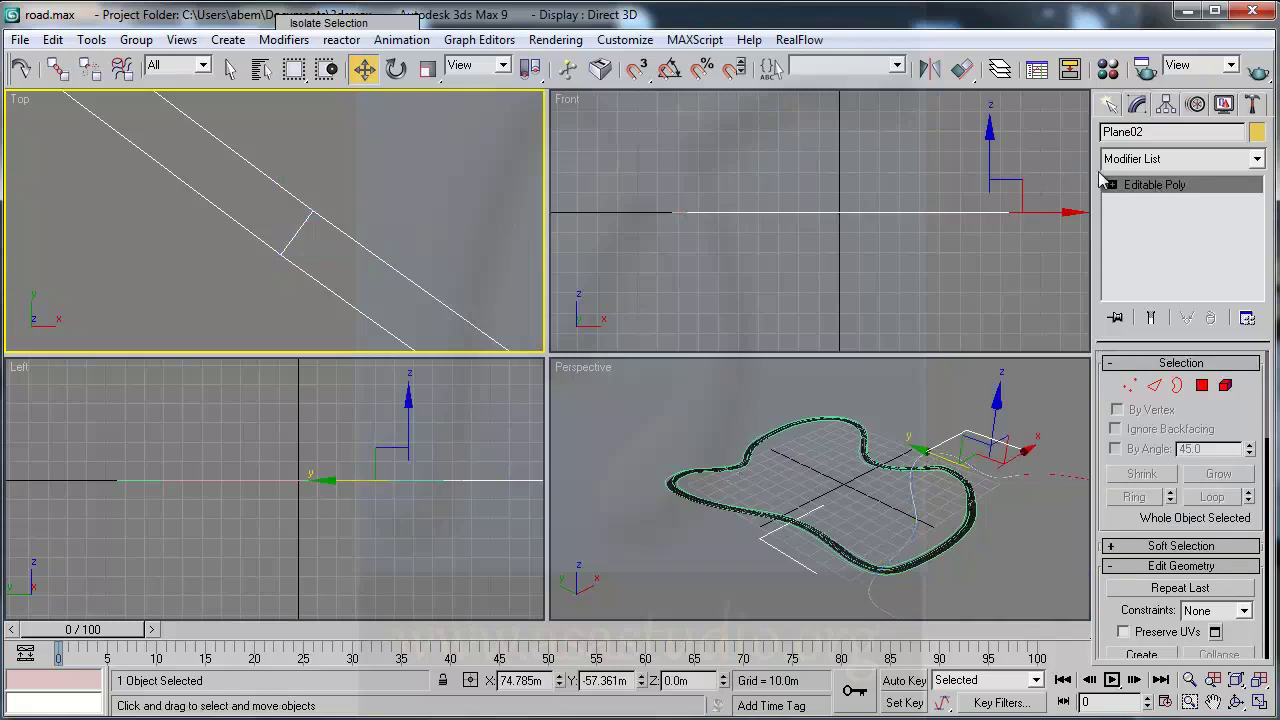
- Turn on Affect Pivot Only and centre the pivot on the road object
click(1167, 105)
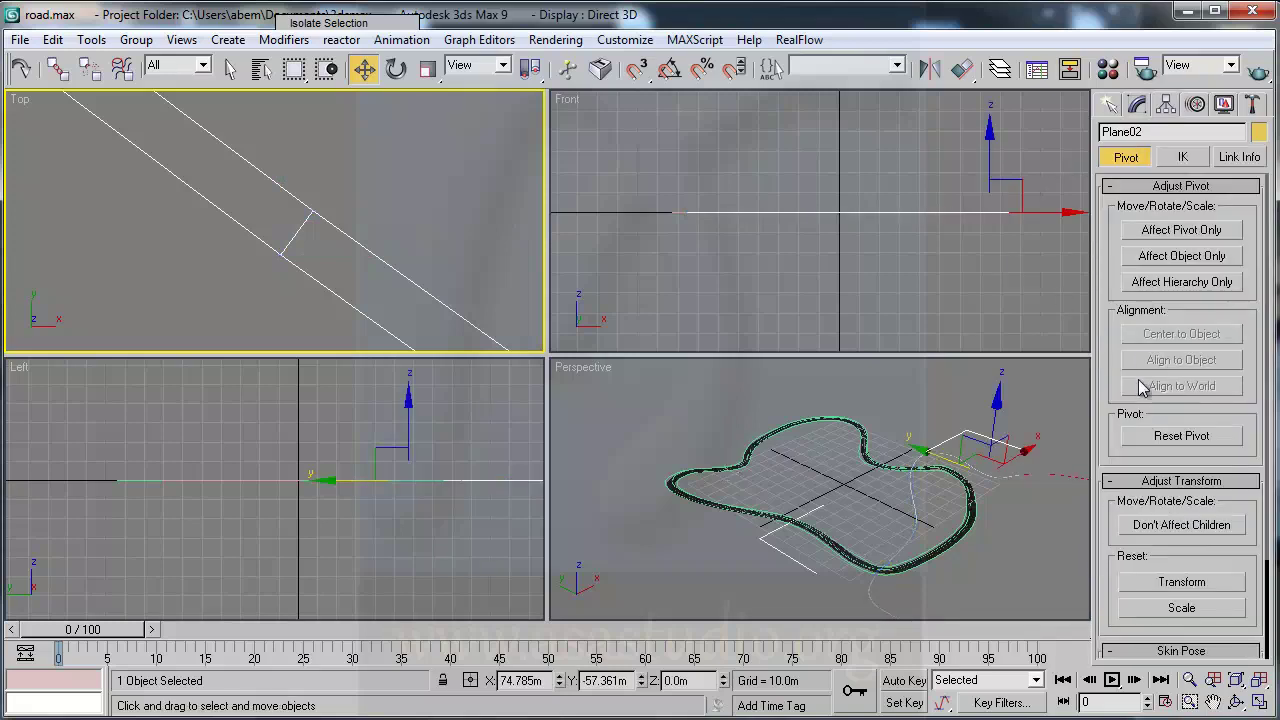
click(1176, 232)
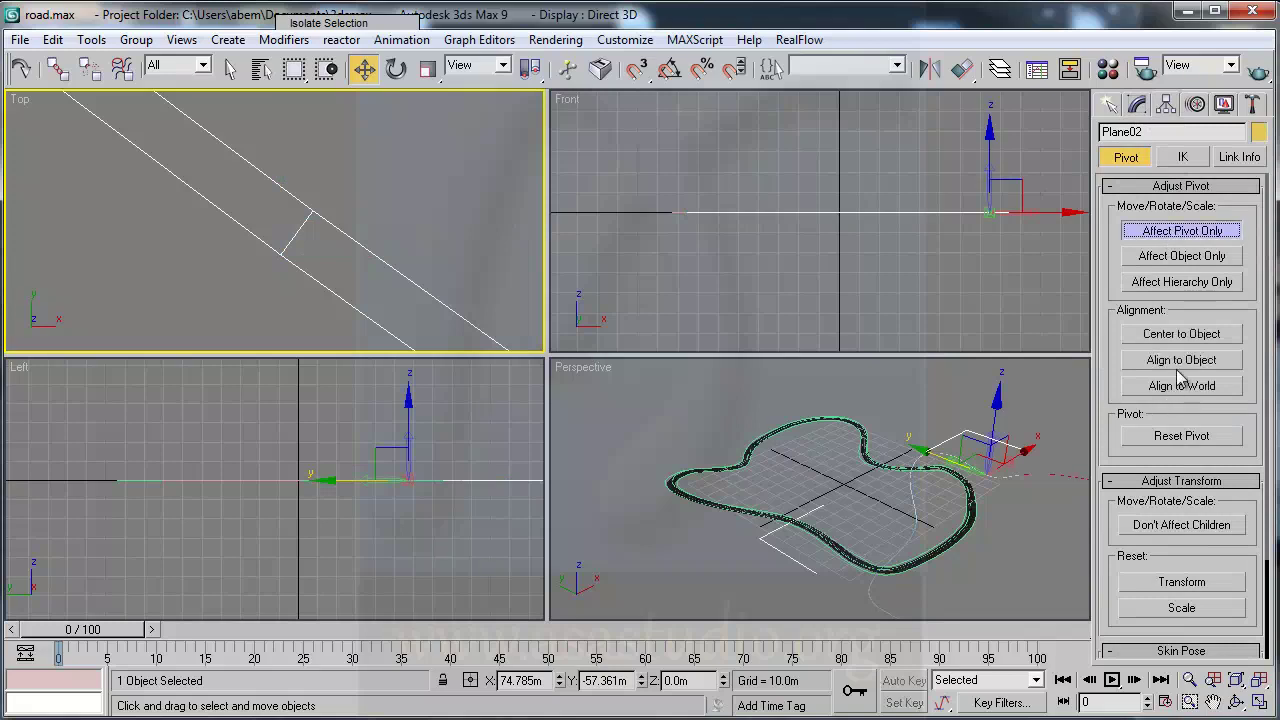
click(1181, 336)
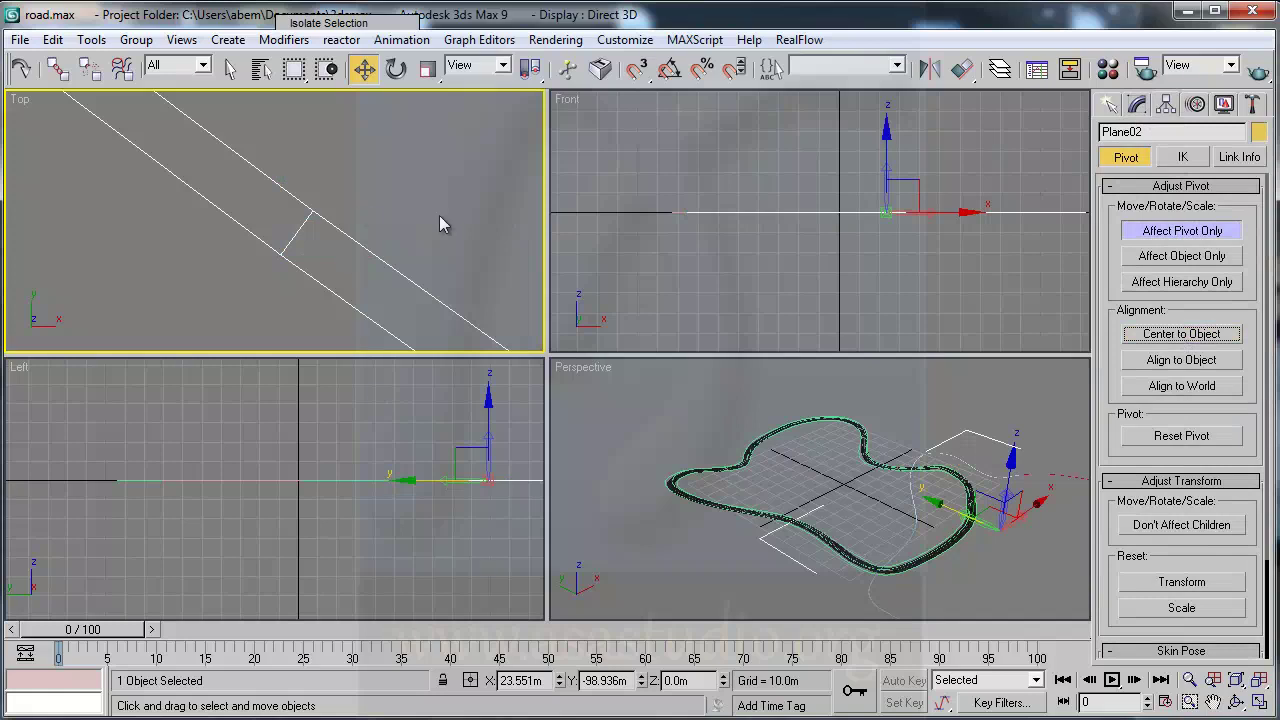
- Move the pivot to world X 0, Y 0 with the Move Transform Type-In
right_click(366, 70)
double_click(564, 292)
text(0.0m)
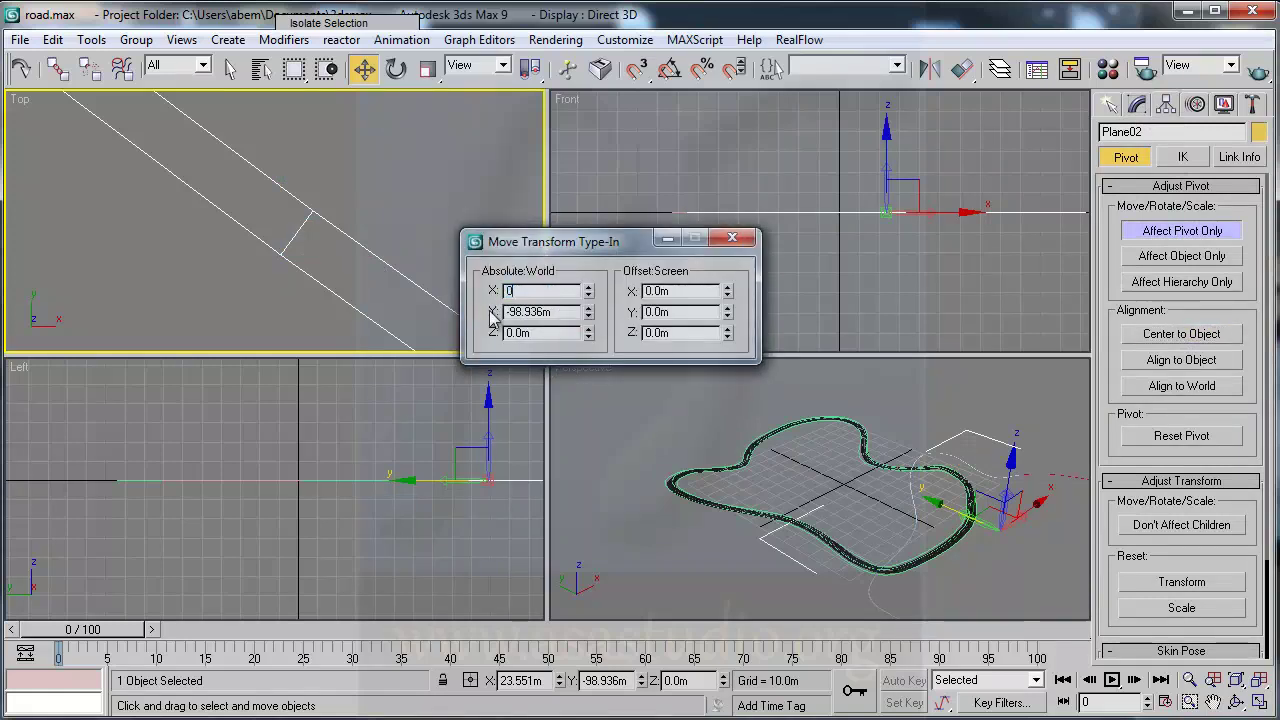
key(Tab)
text(0)
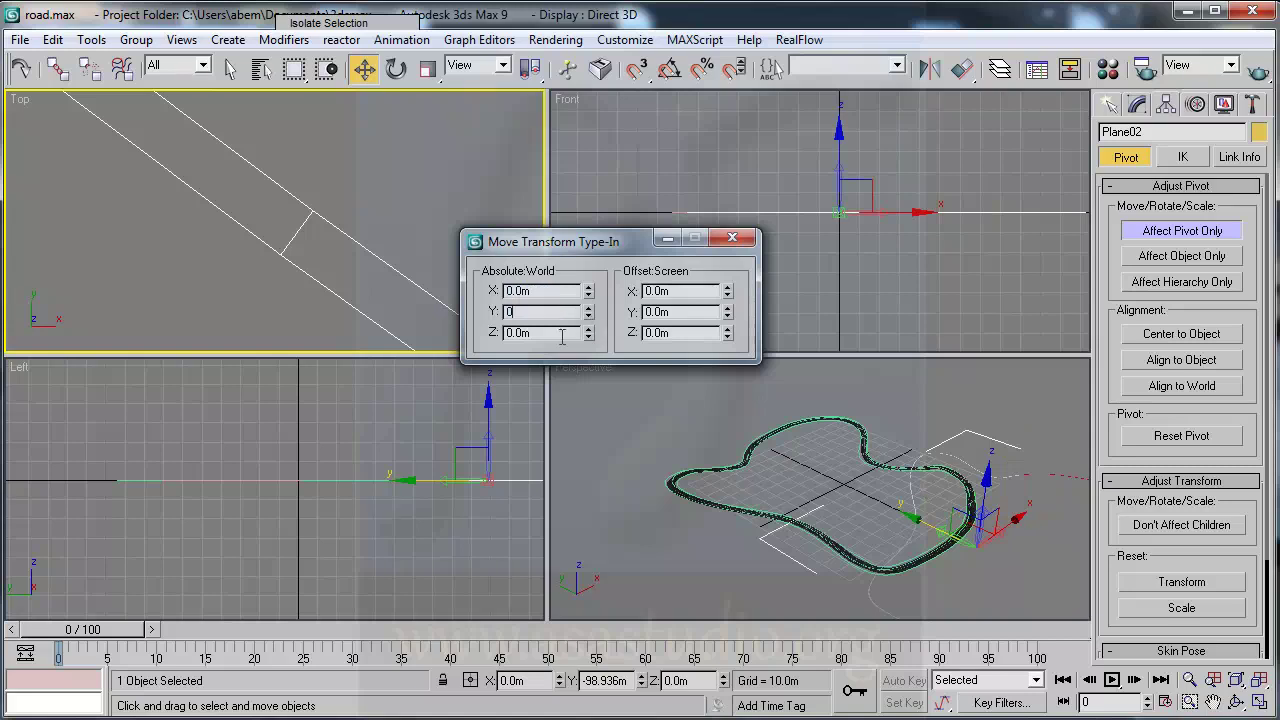
key(Tab)
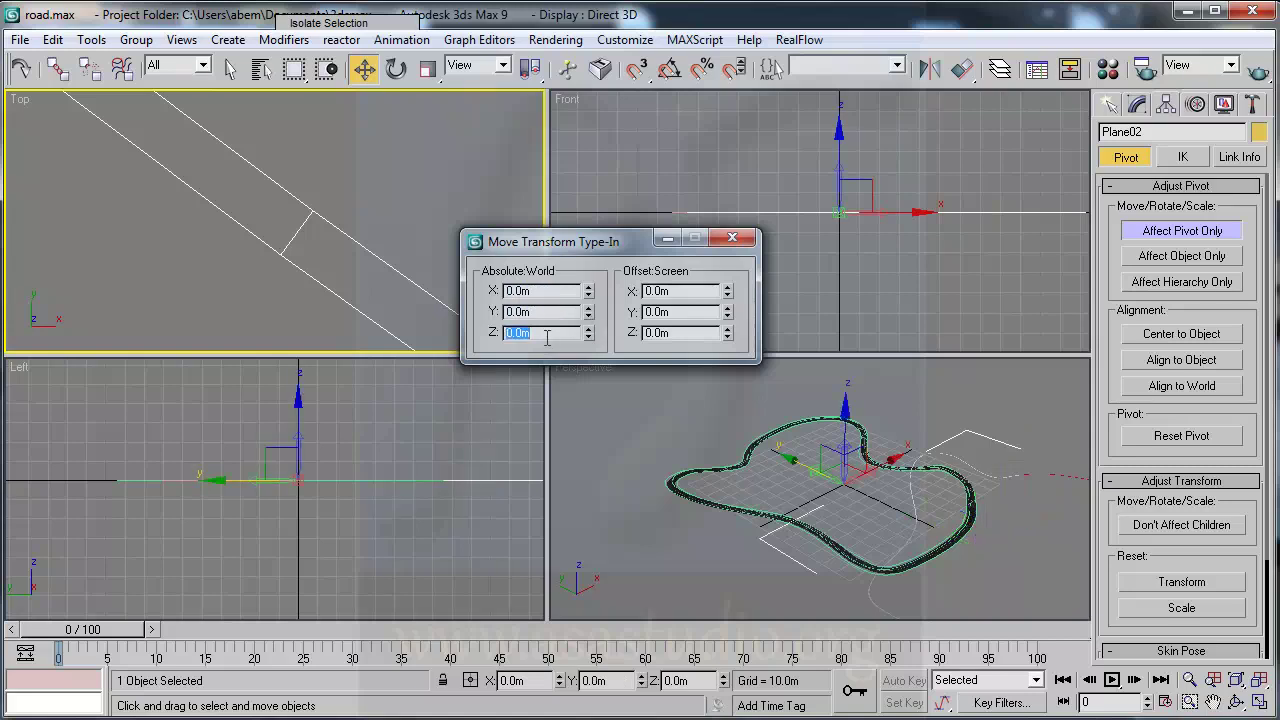
click(732, 237)
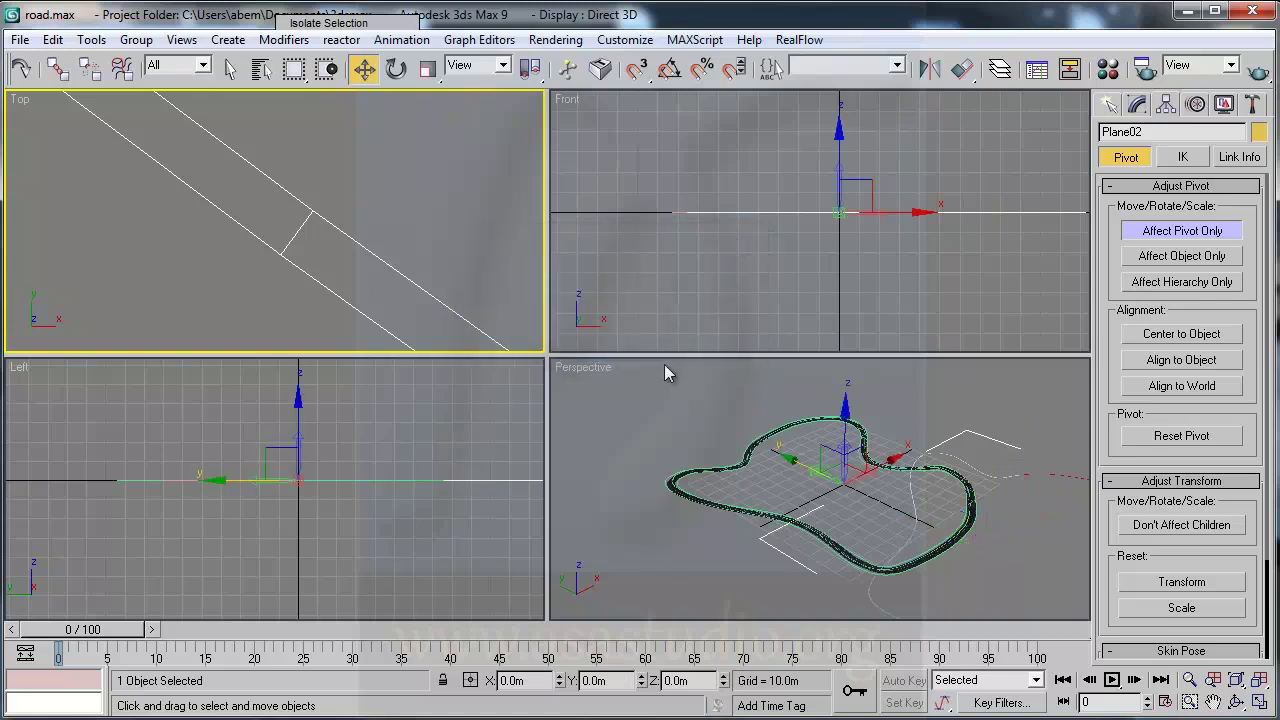
right_click(714, 392)
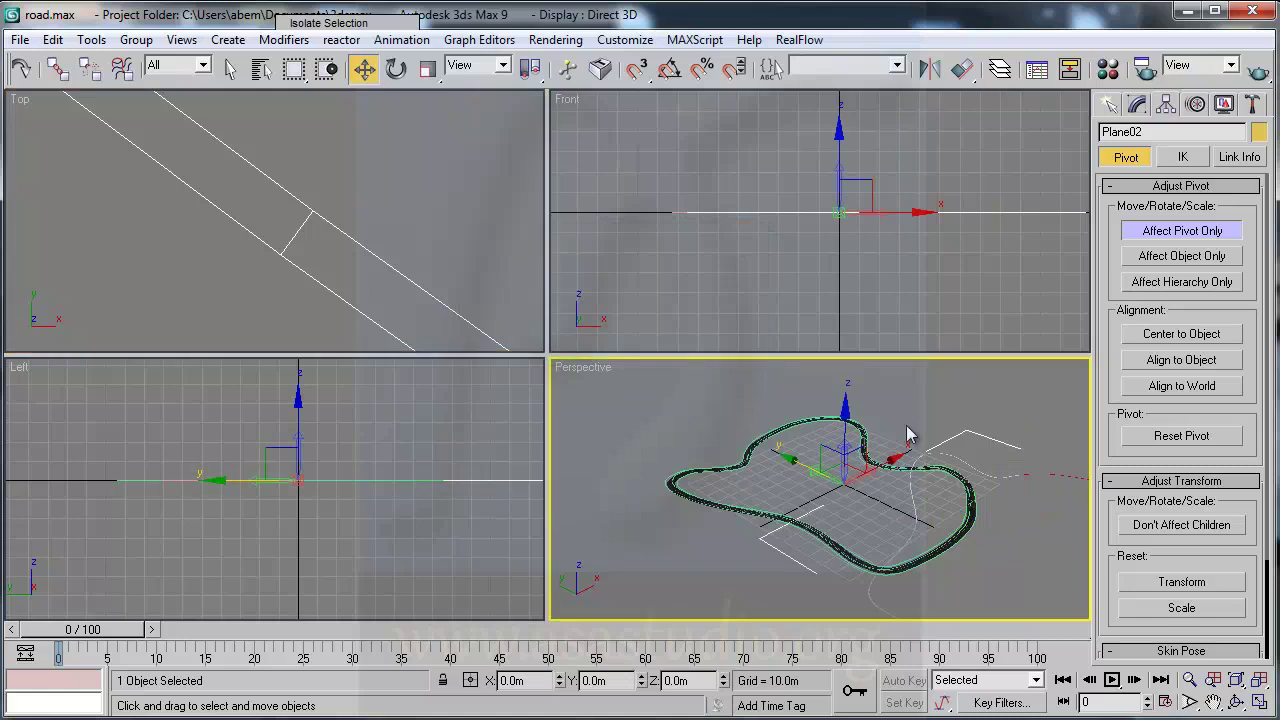
- Zoom and pan the Perspective view onto the road's bend
click(1190, 702)
drag(800, 528, 777, 337)
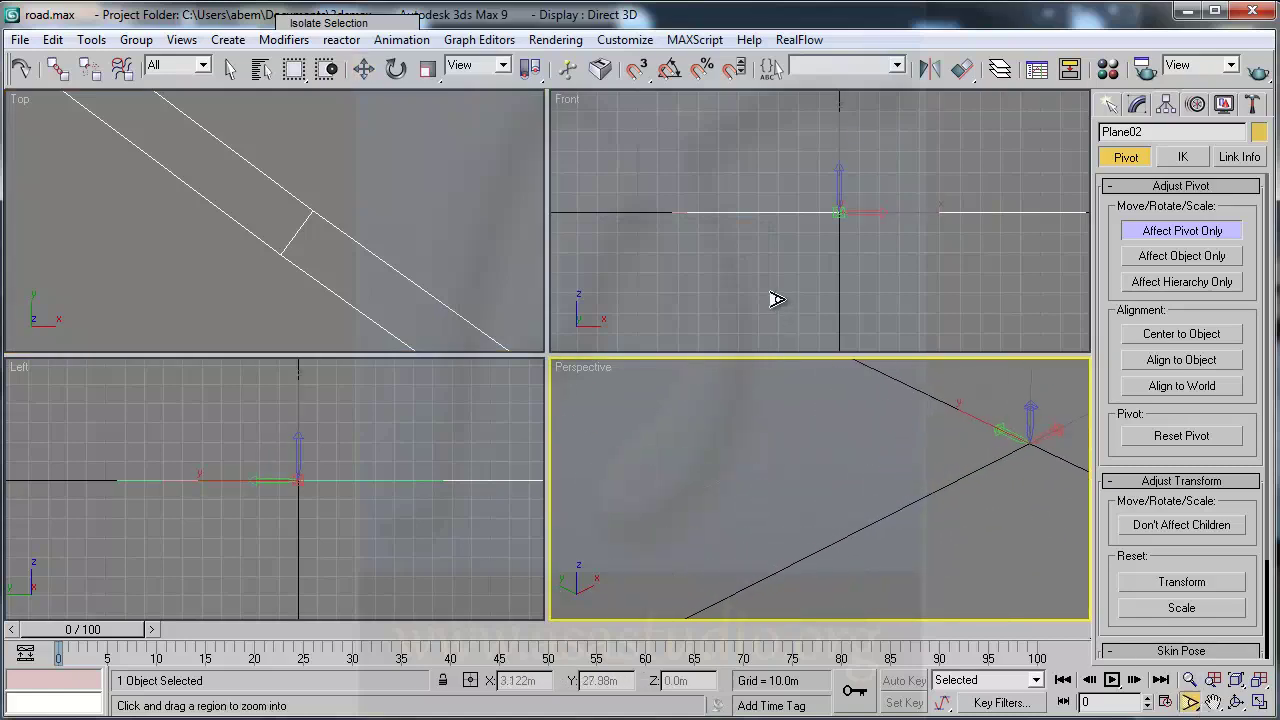
click(1213, 702)
mouse_move(740, 430)
mouse_down()
mouse_move(897, 531)
mouse_move(967, 541)
mouse_up()
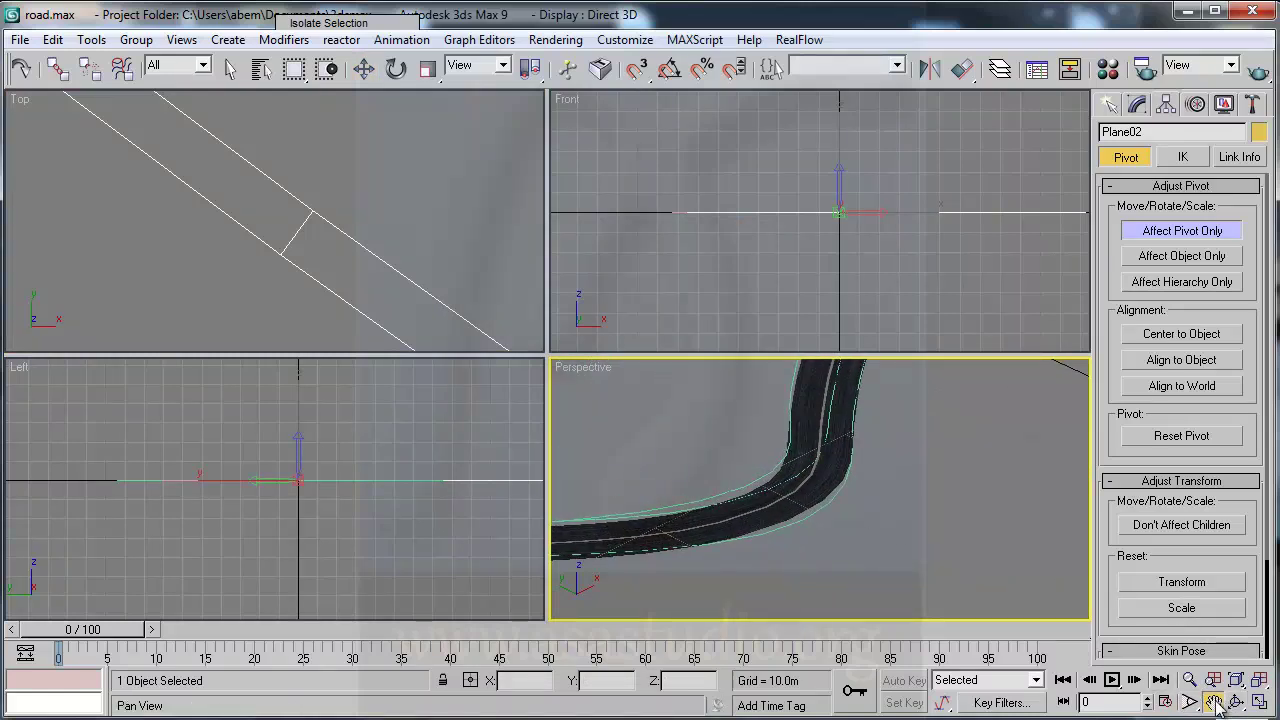
- Quick Render the Perspective view to check the seam, then Zoom Extents All
click(1259, 76)
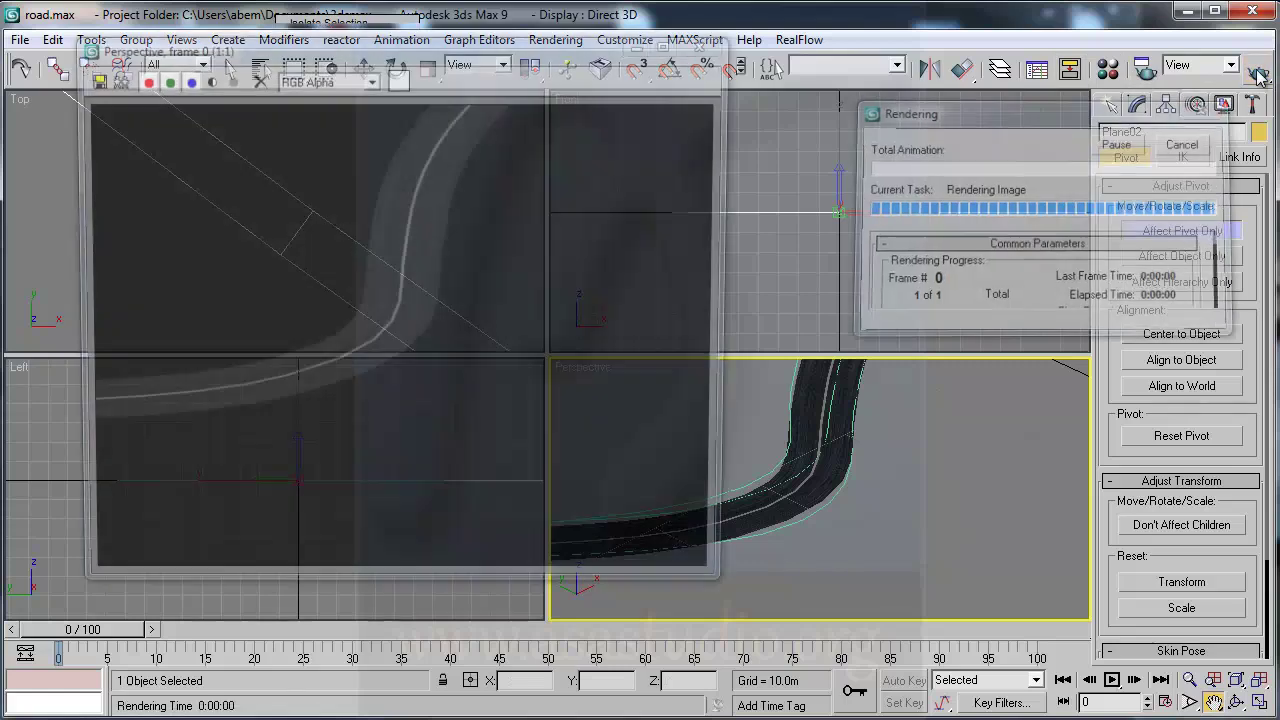
click(707, 46)
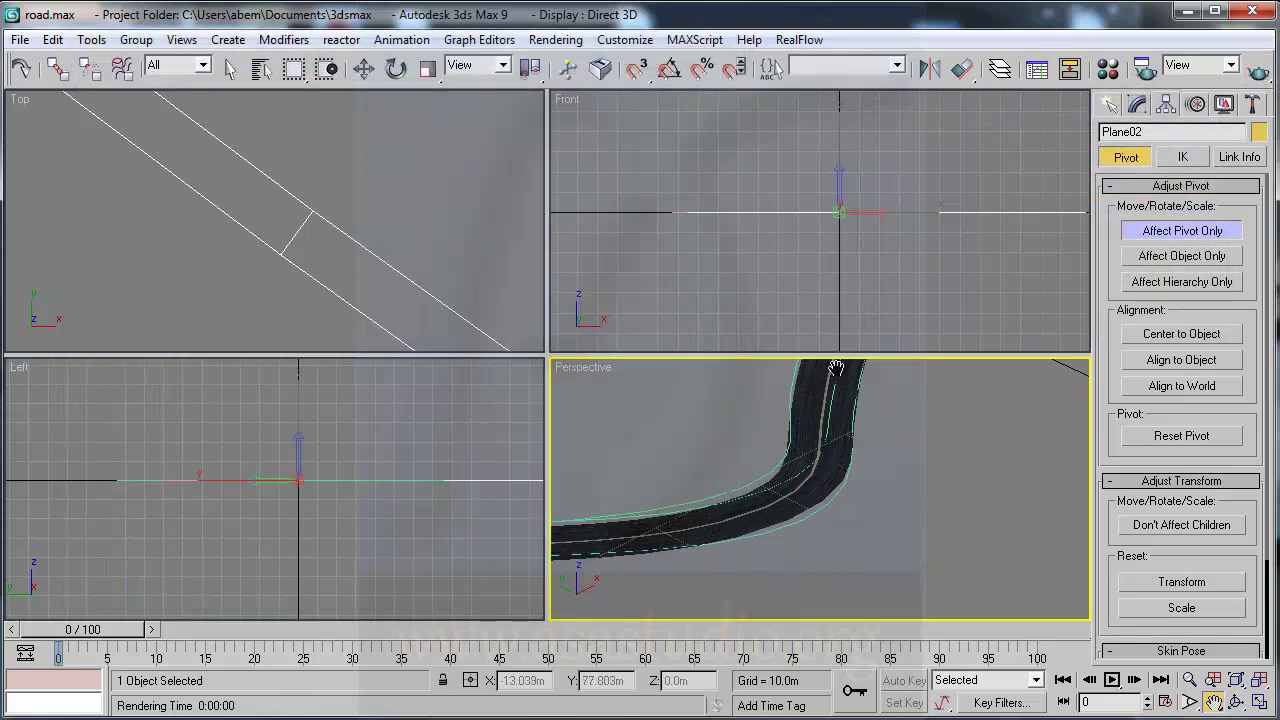
right_click(362, 243)
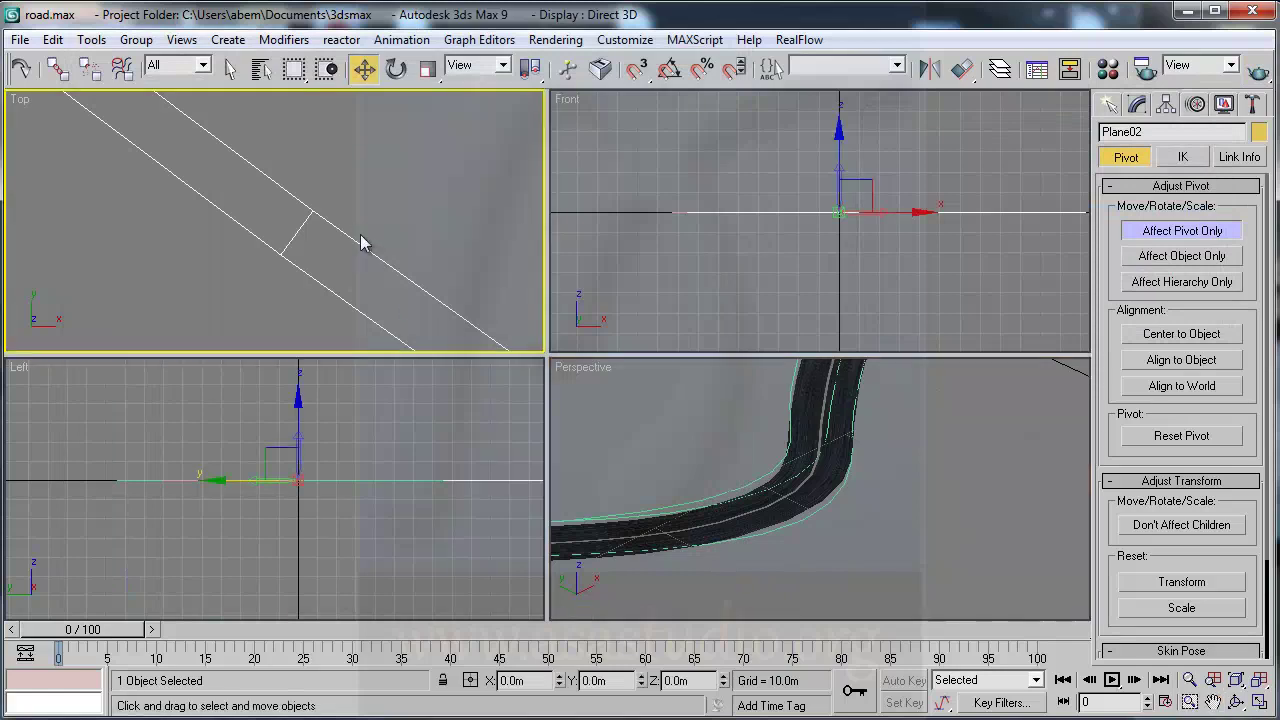
click(1260, 681)
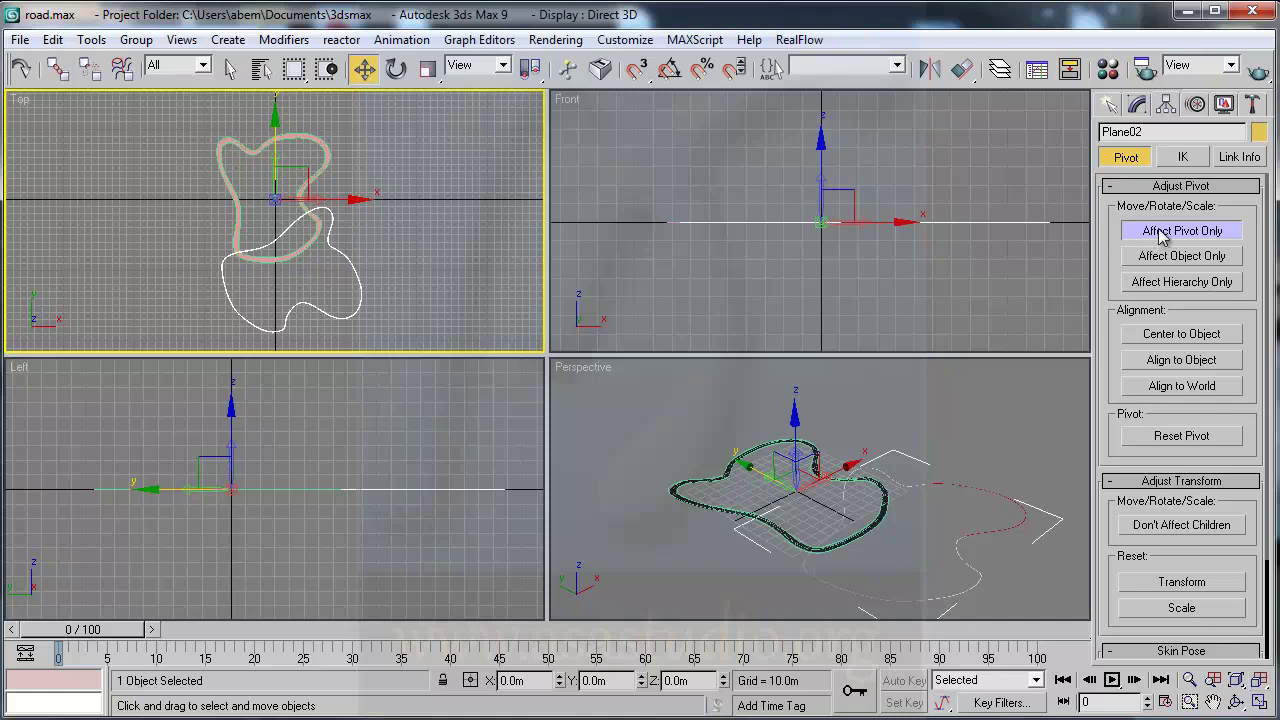
- Recentre the pivot, turn off Affect Pivot Only, and move Plane02 to X 0, Y 0
click(1188, 336)
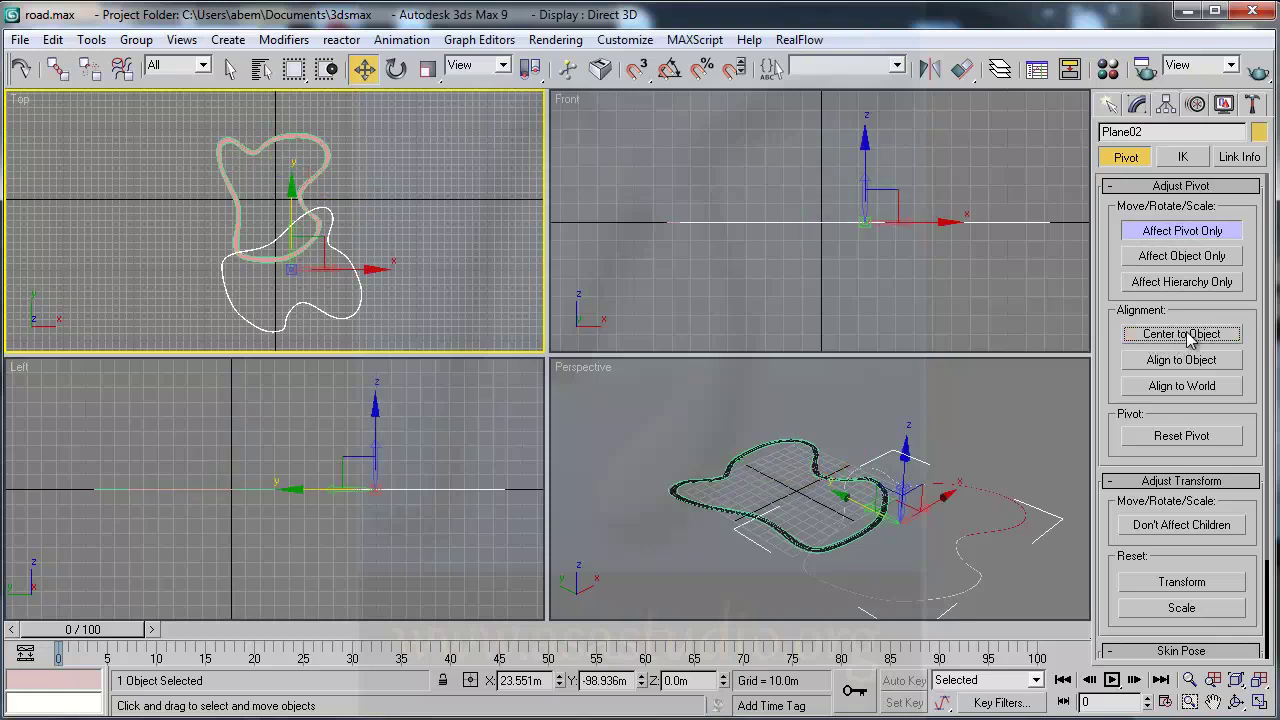
click(1168, 230)
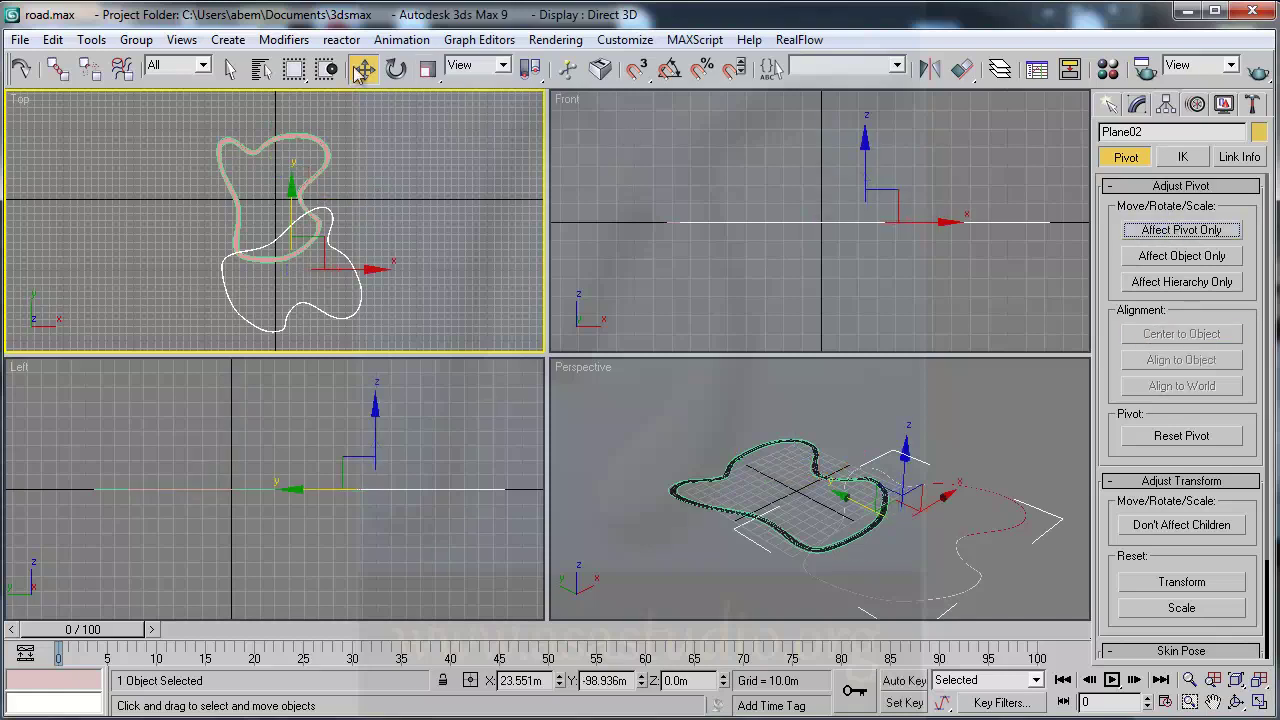
right_click(362, 72)
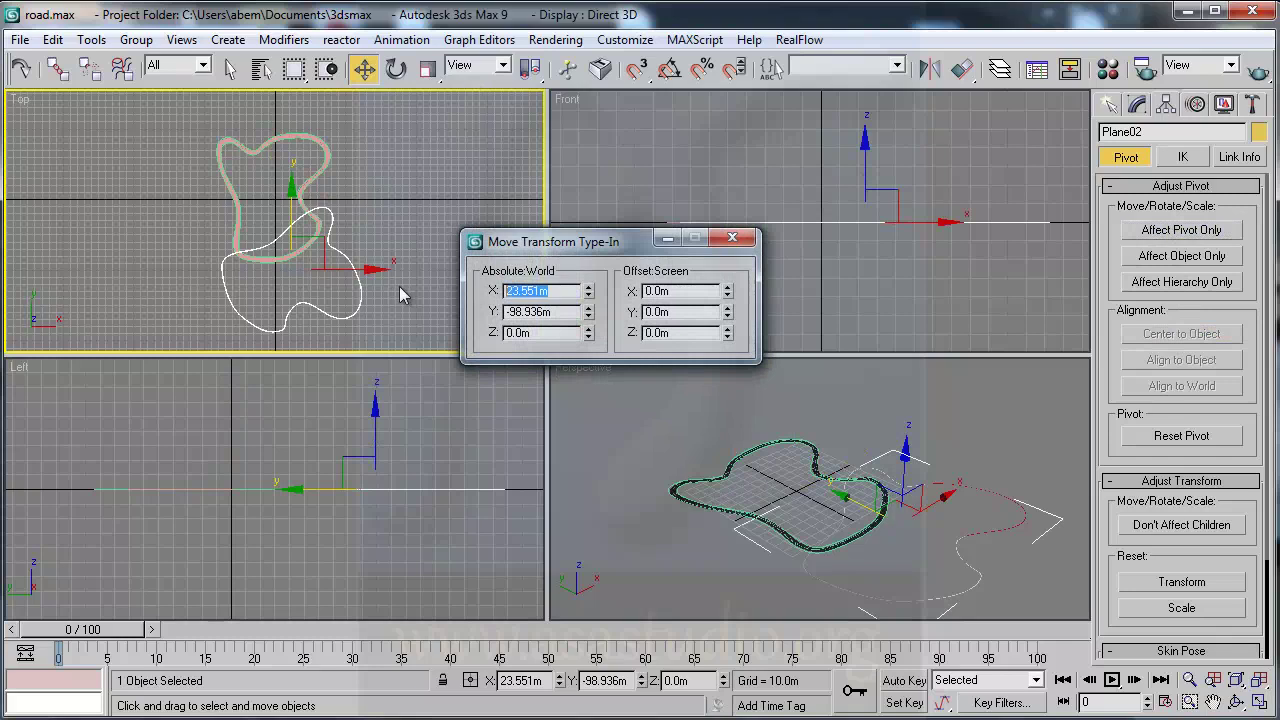
text(0)
key(Tab)
text(0)
key(Tab)
click(732, 237)
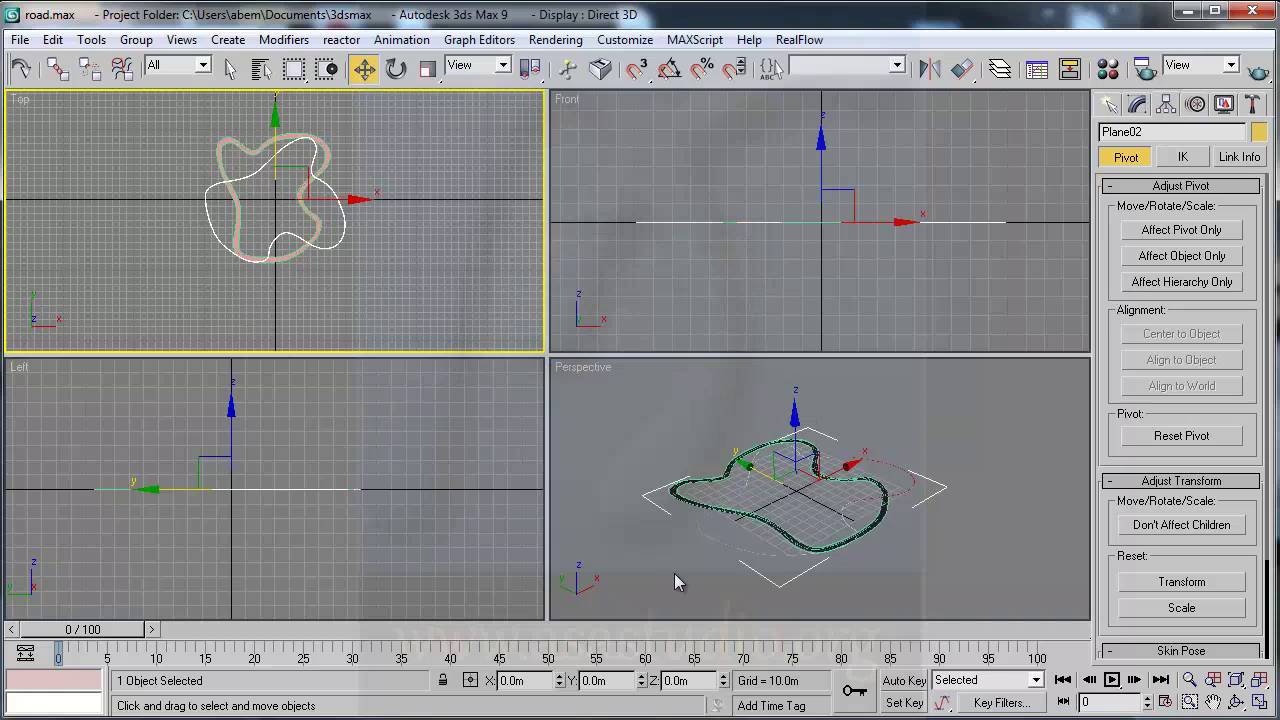